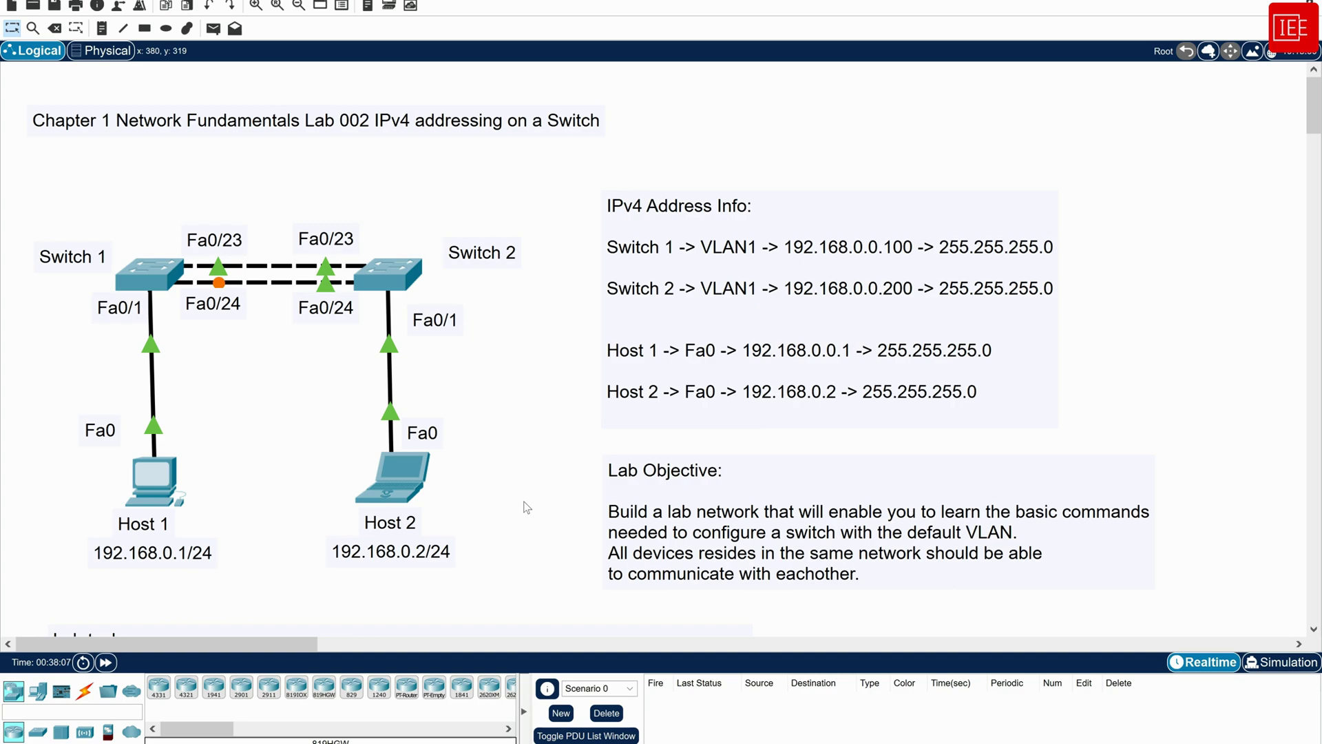
Open Switch 1's CLI tab and maximize the Switch1 window to full screen.
scroll(526, 507, down, 6)
scroll(526, 508, up, 2)
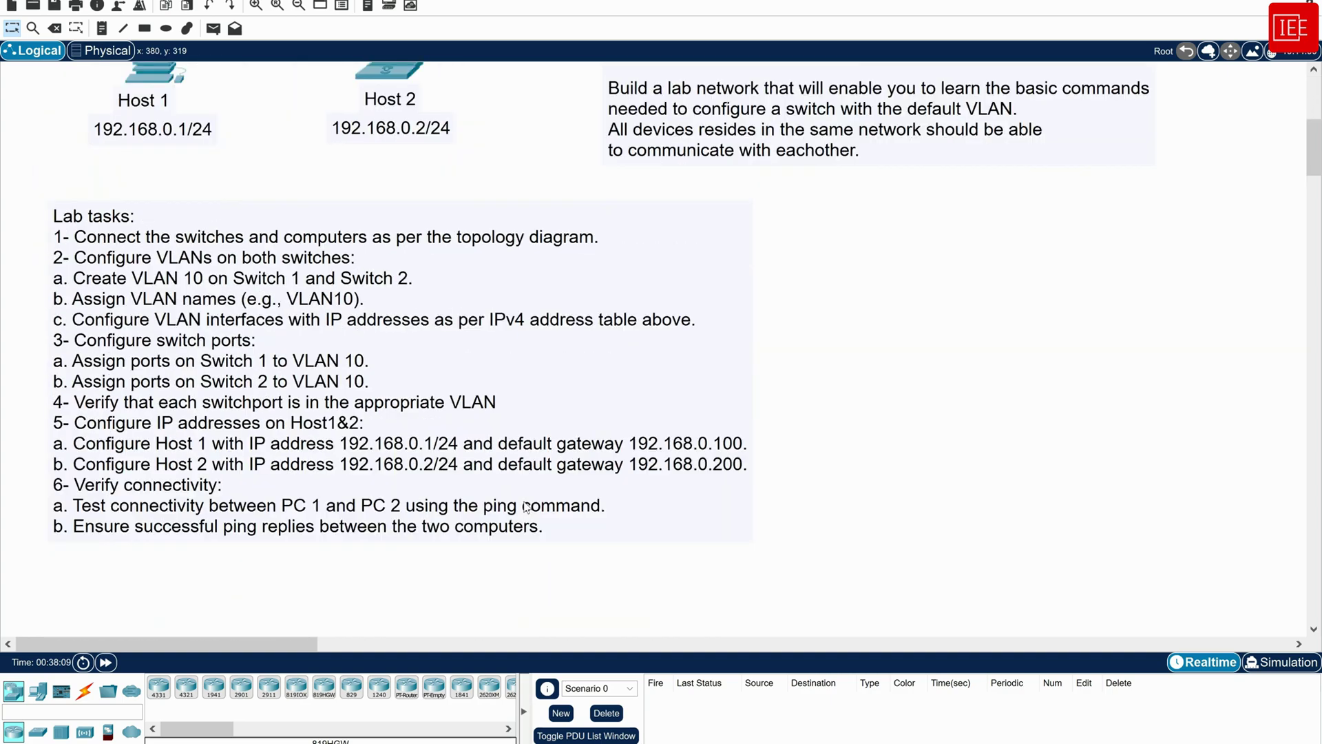
scroll(526, 507, down, 2)
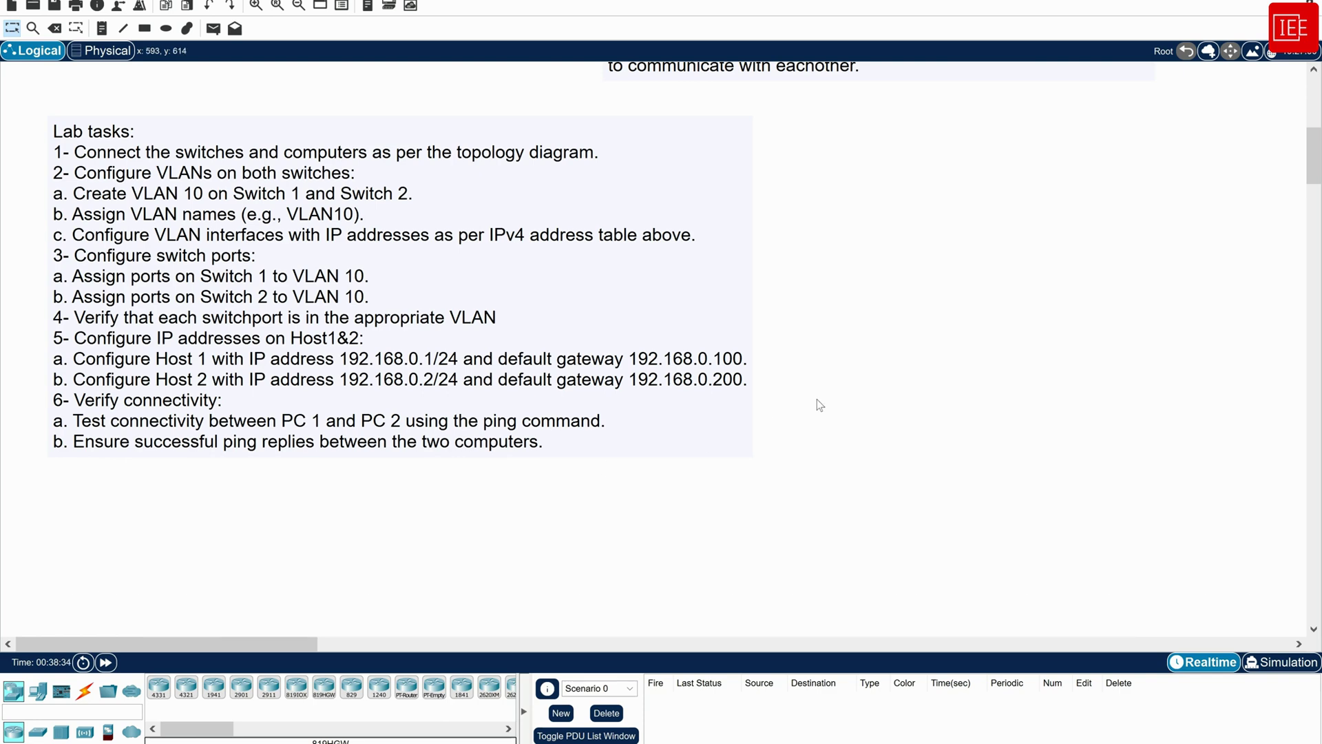
scroll(816, 399, up, 5)
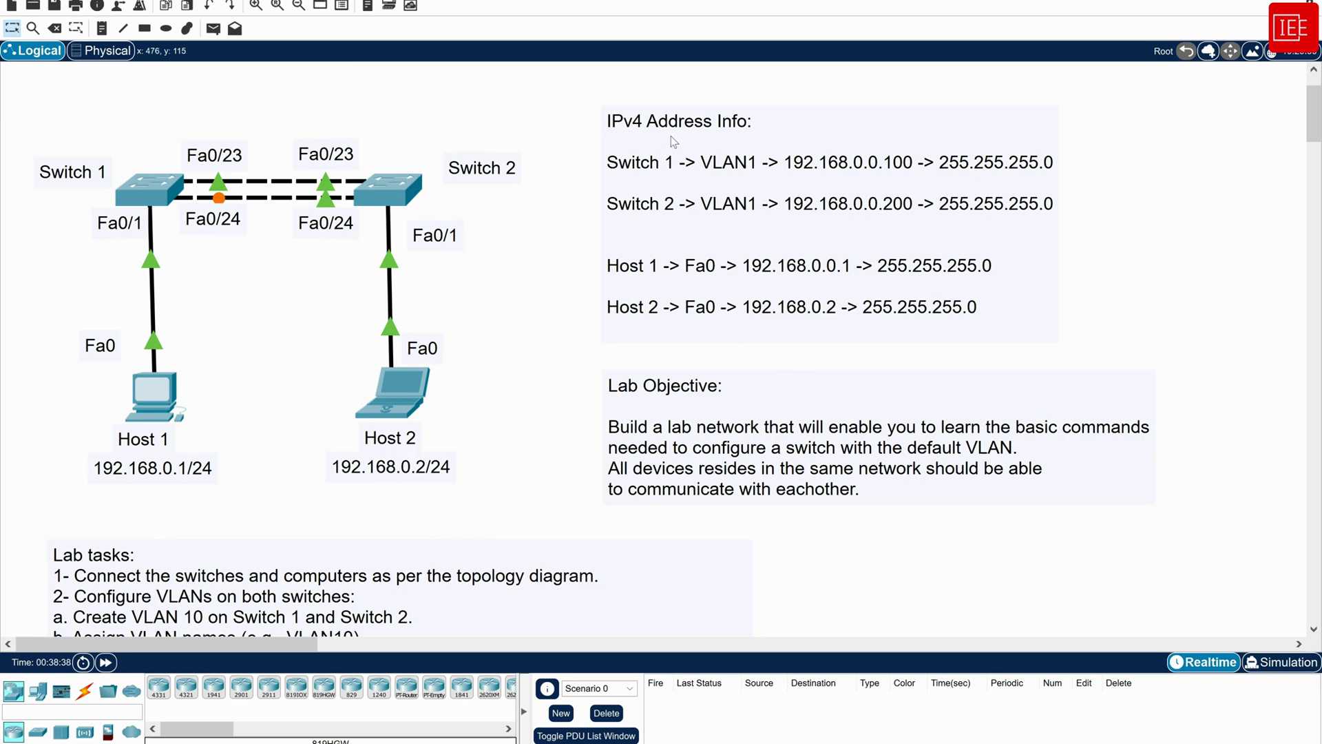
scroll(620, 371, down, 5)
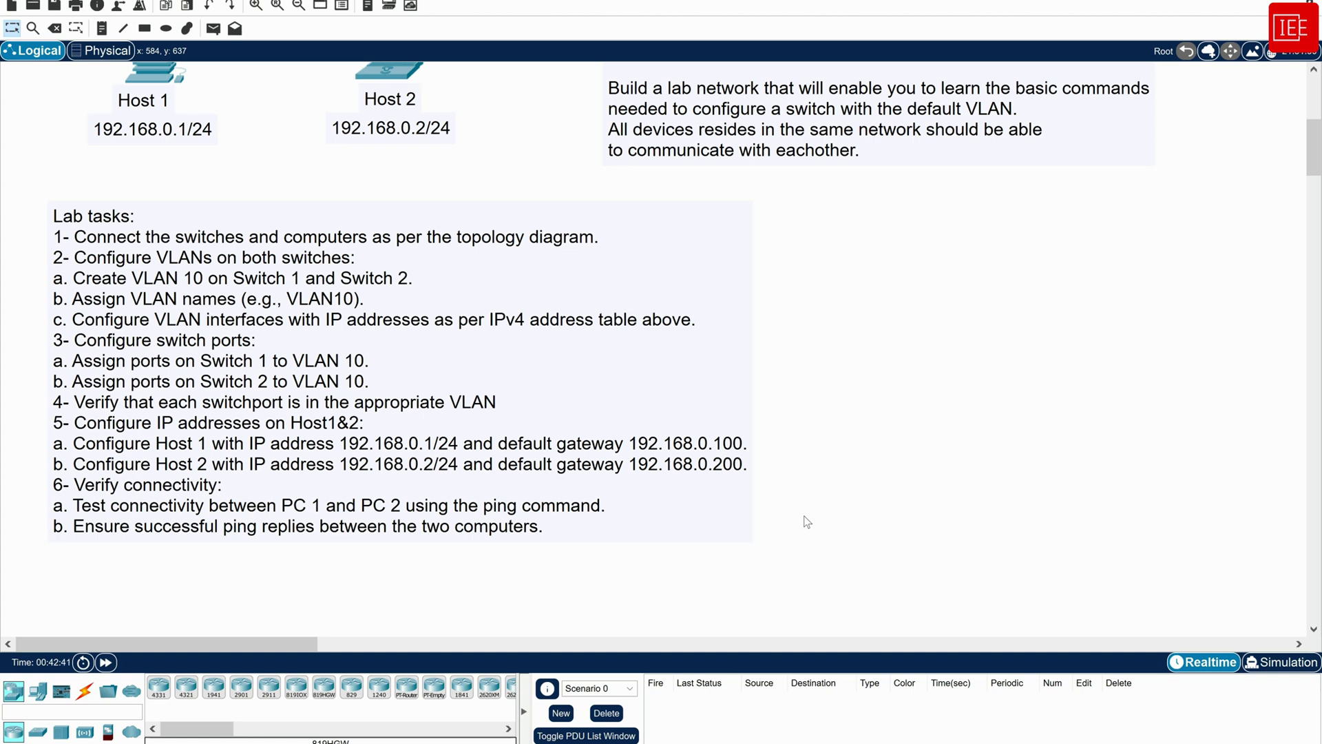
scroll(807, 522, up, 6)
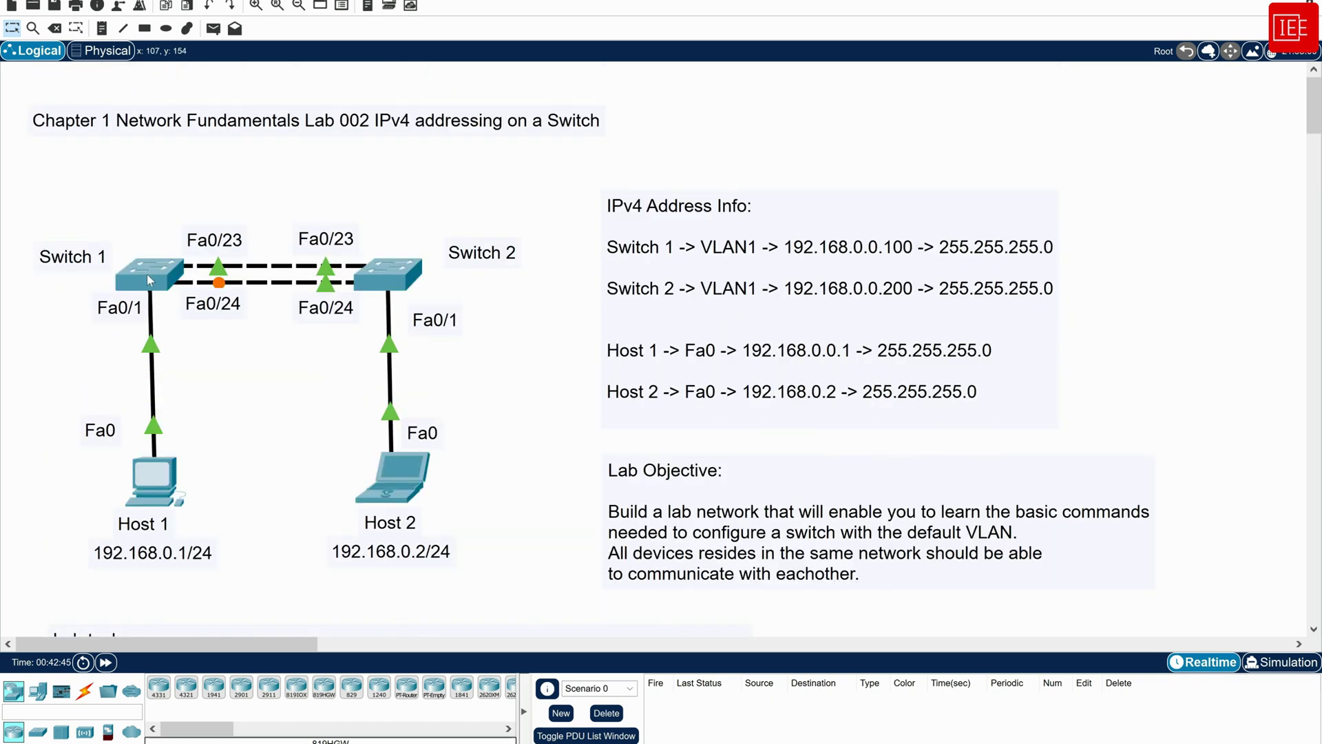
mouse_move(149, 278)
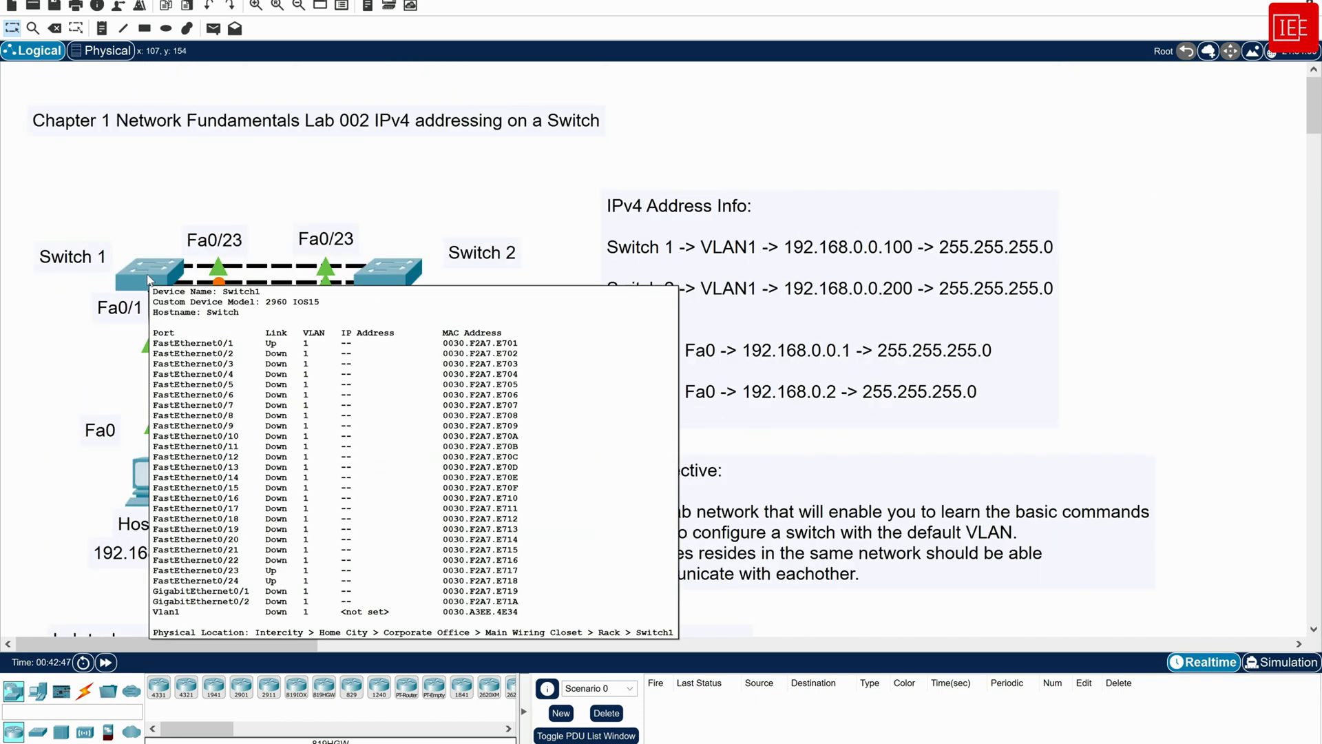
click(147, 275)
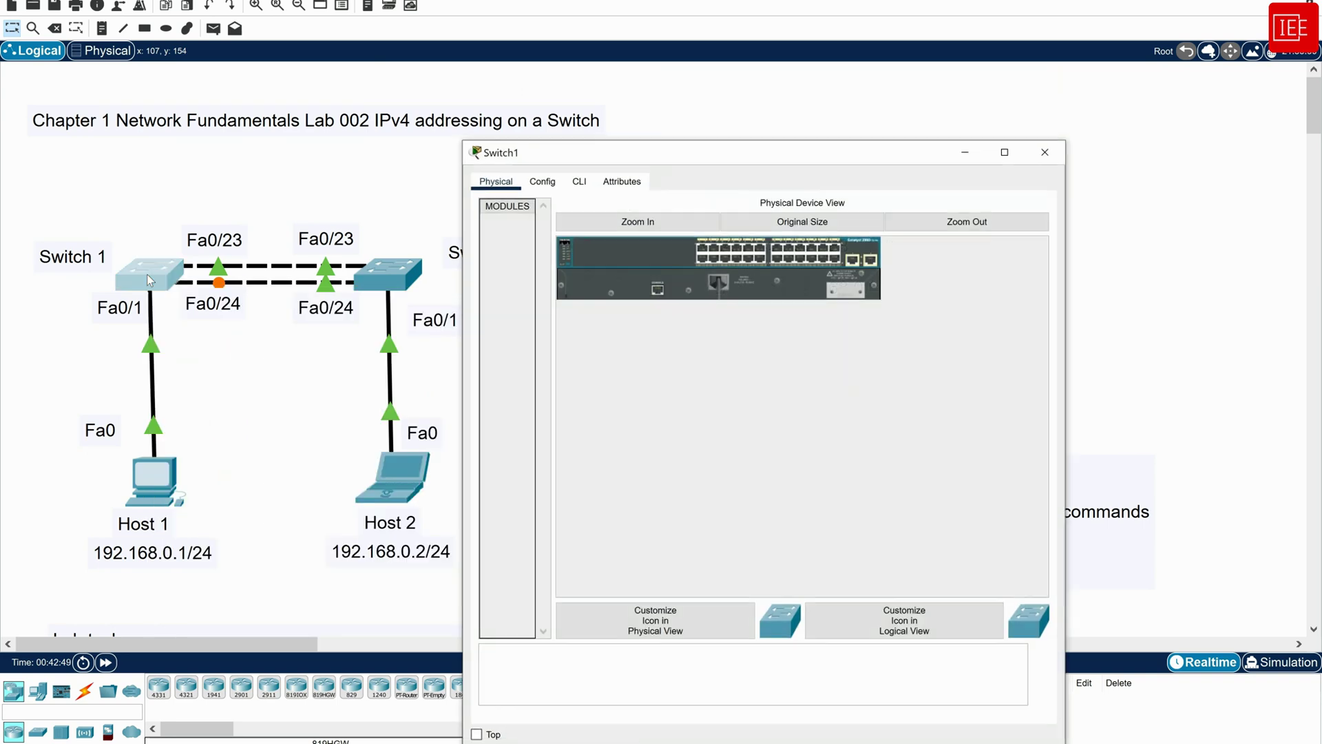
click(583, 184)
double_click(730, 153)
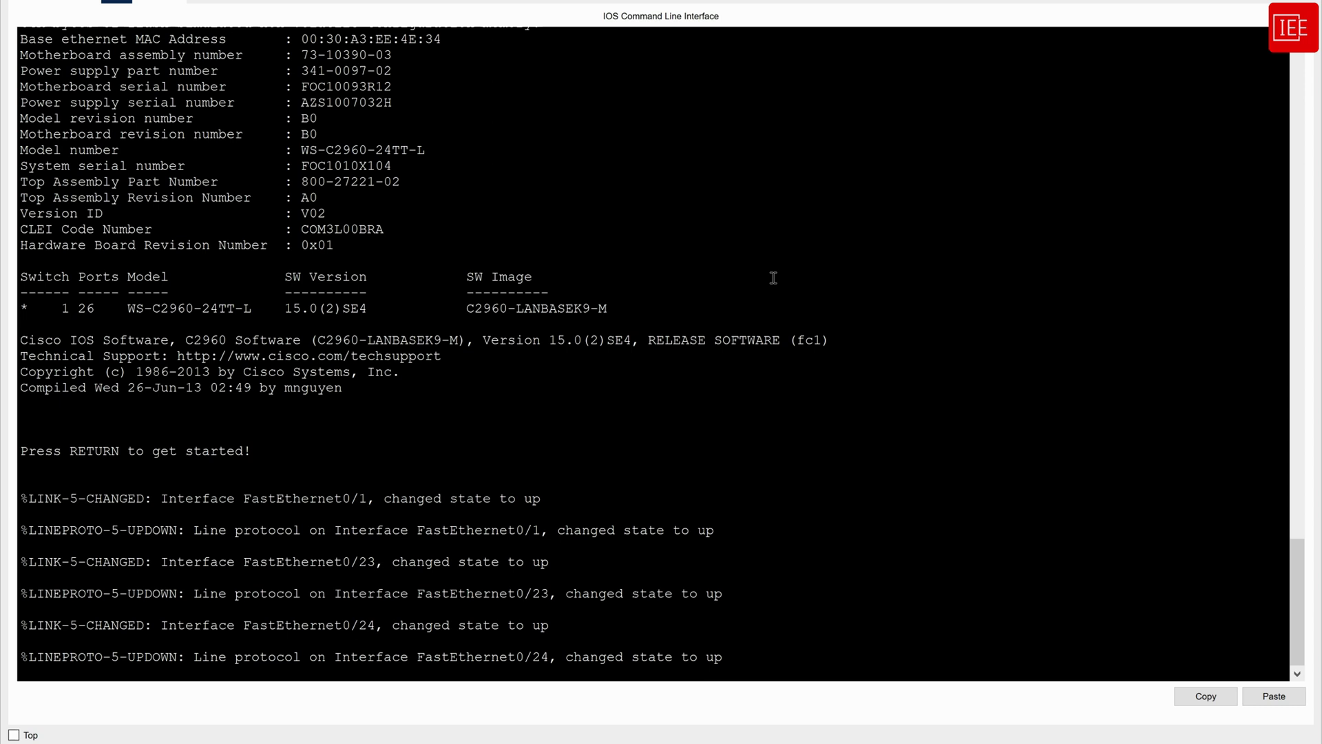
On Switch 1, enter privileged and global configuration mode with enable and configure terminal.
key(Return)
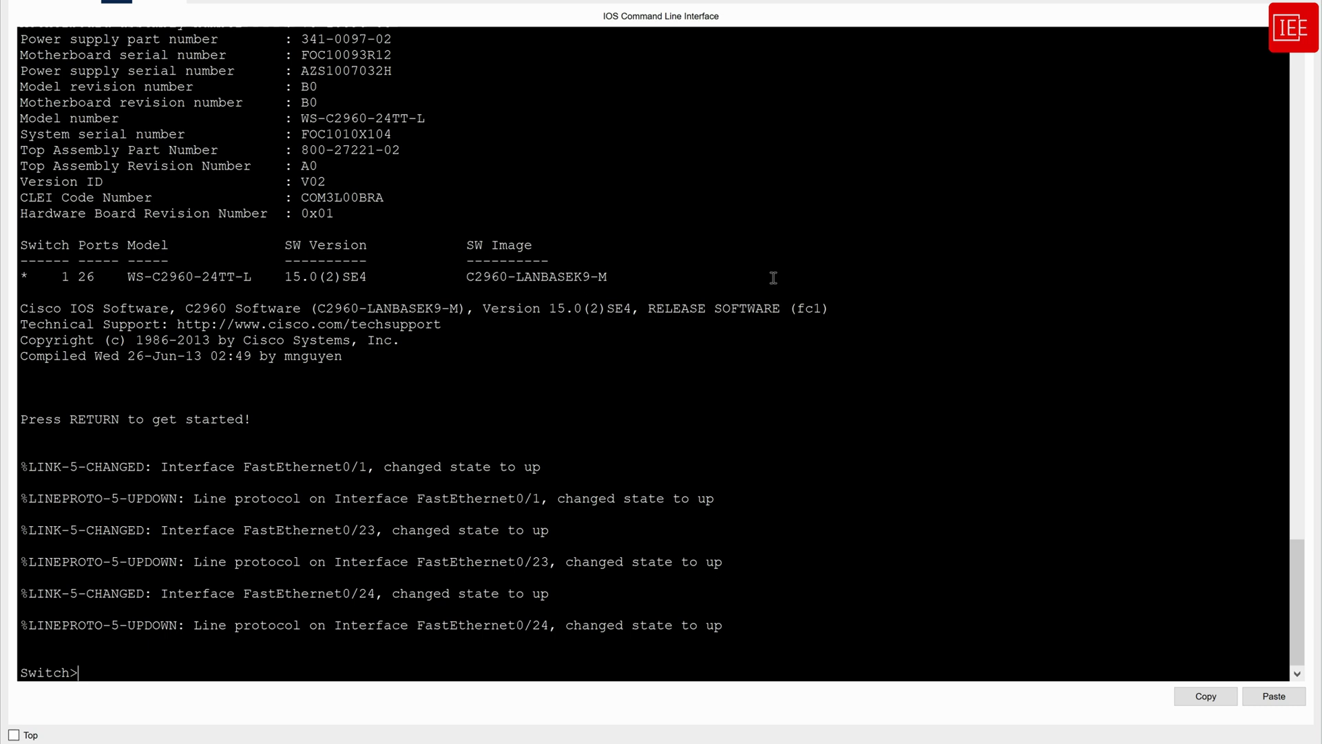
text(ena)
key(Tab)
key(Return)
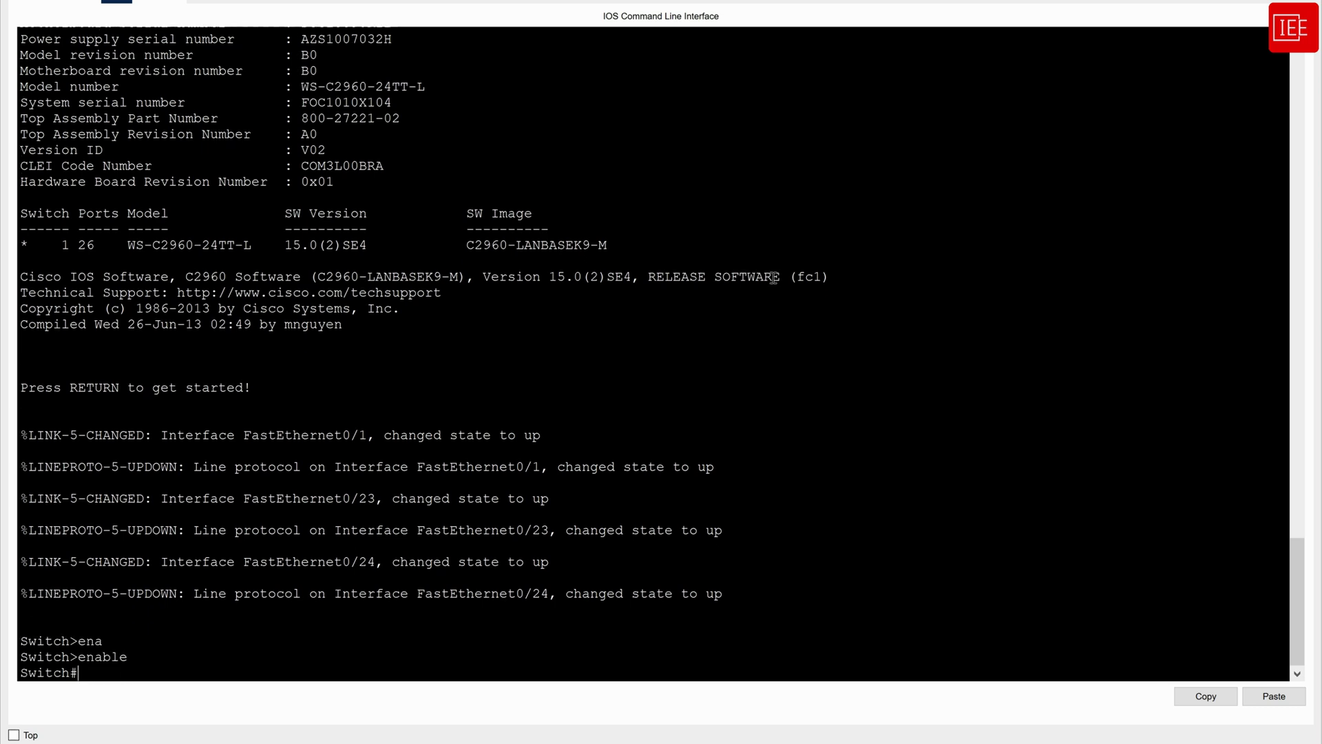
text(config)
key(Tab)
text(ter)
key(Tab)
key(Return)
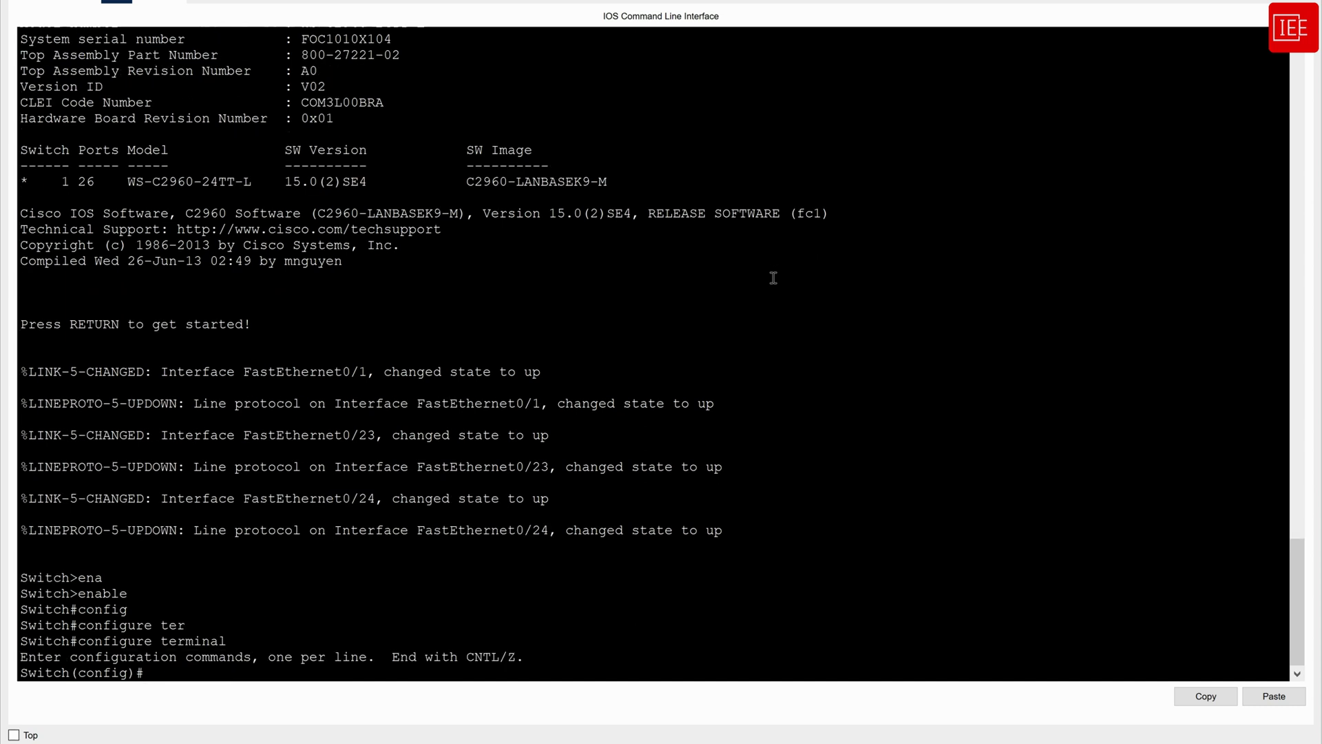
Set the hostname to Switch1 and close the console window.
text(hos)
key(Tab)
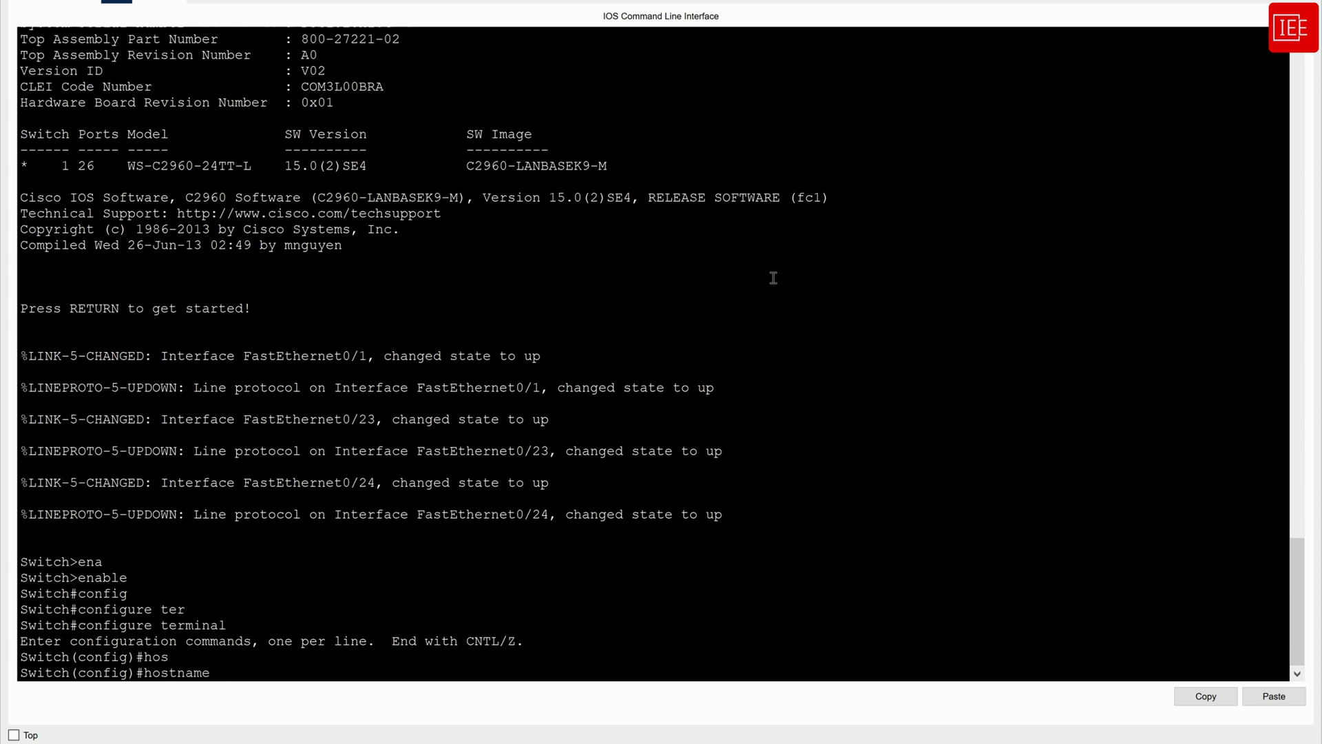
text(Switch1)
key(Return)
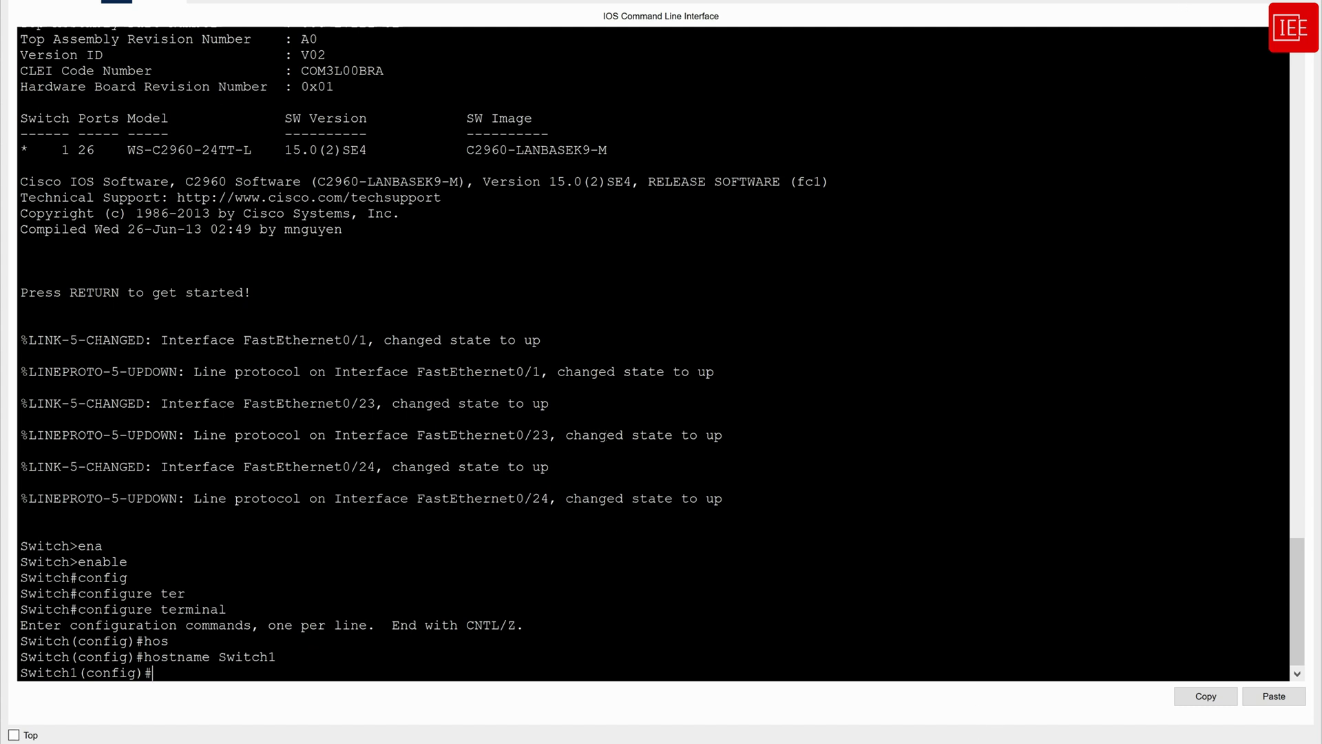
click(1308, 2)
Open Switch 2's CLI full screen and enter global configuration mode.
click(420, 261)
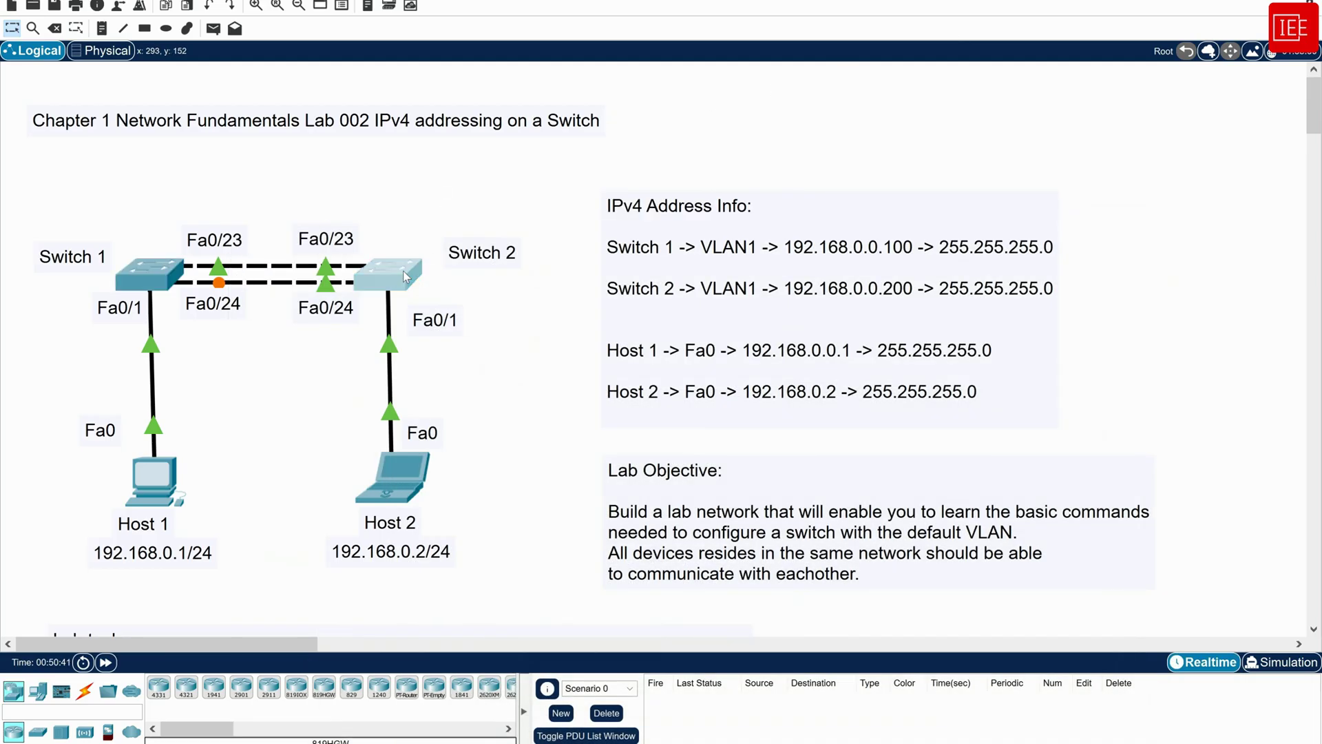
click(1005, 152)
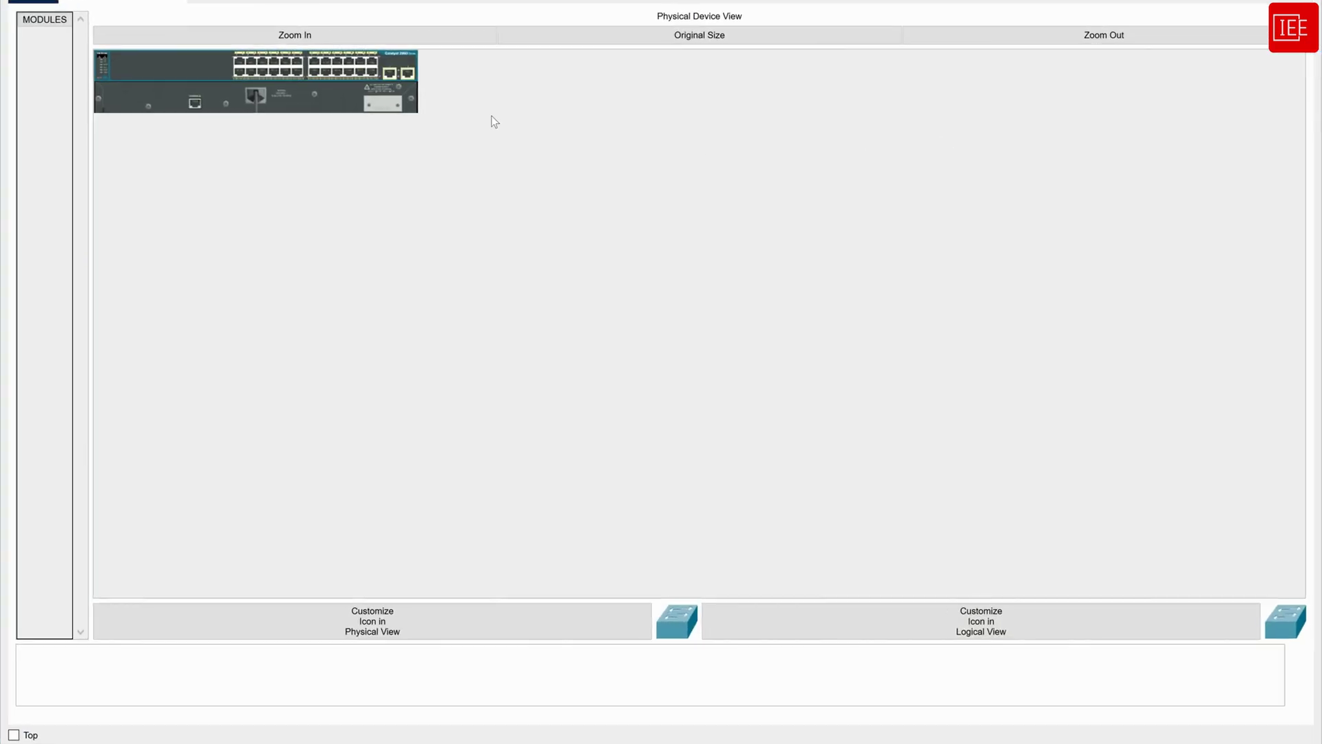
click(117, 3)
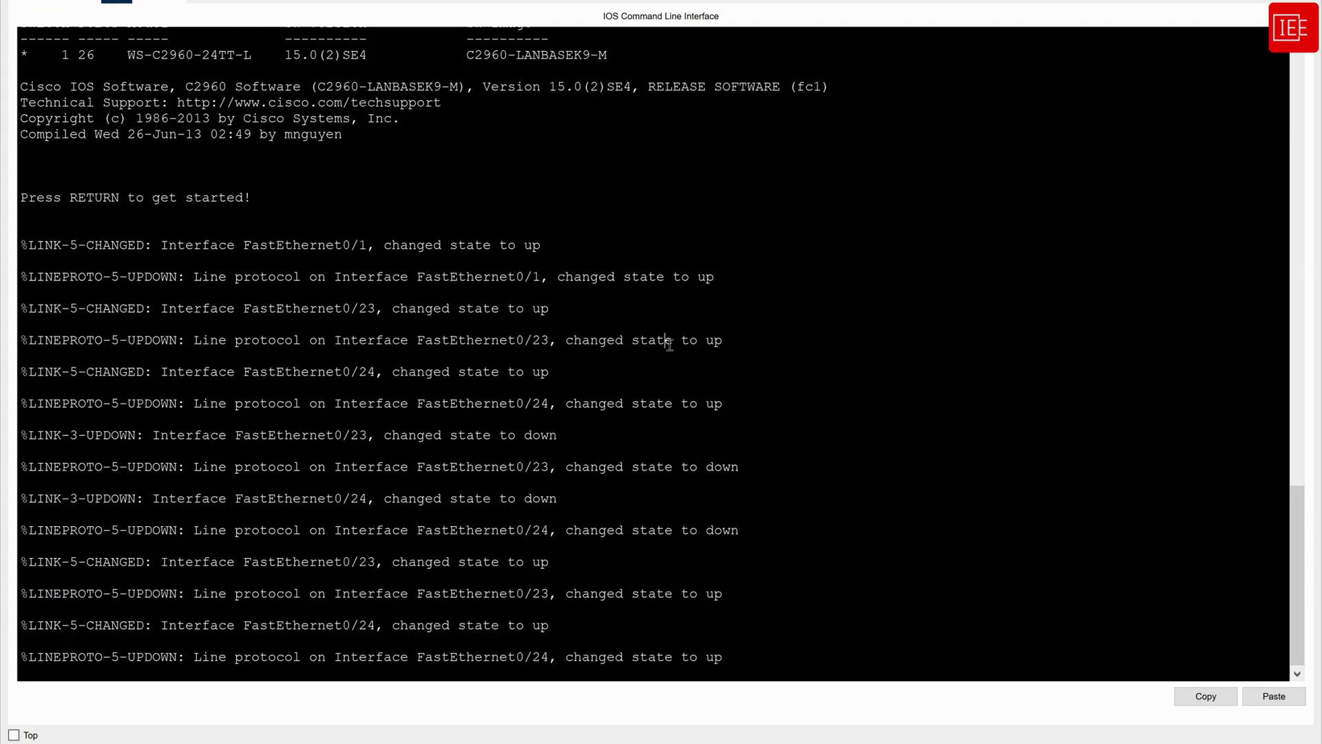
key(Return)
text(en)
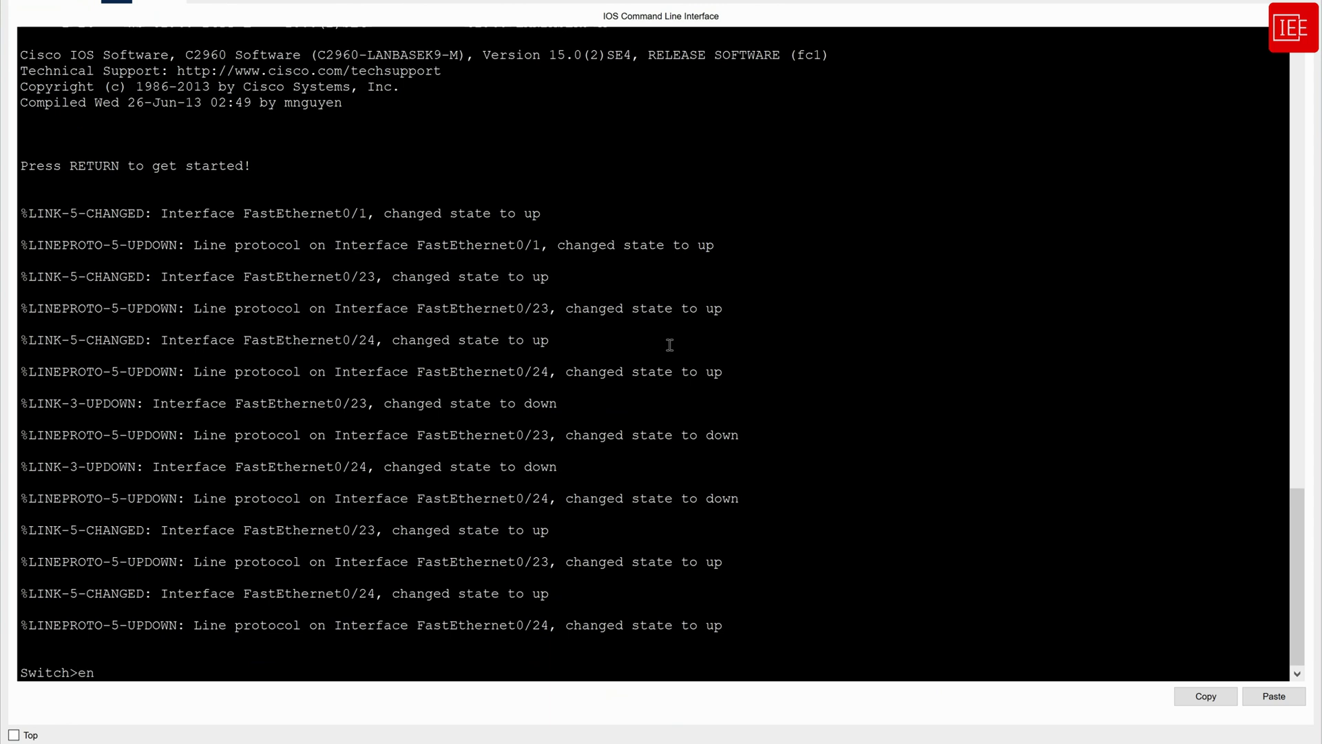
key(Return)
text(config)
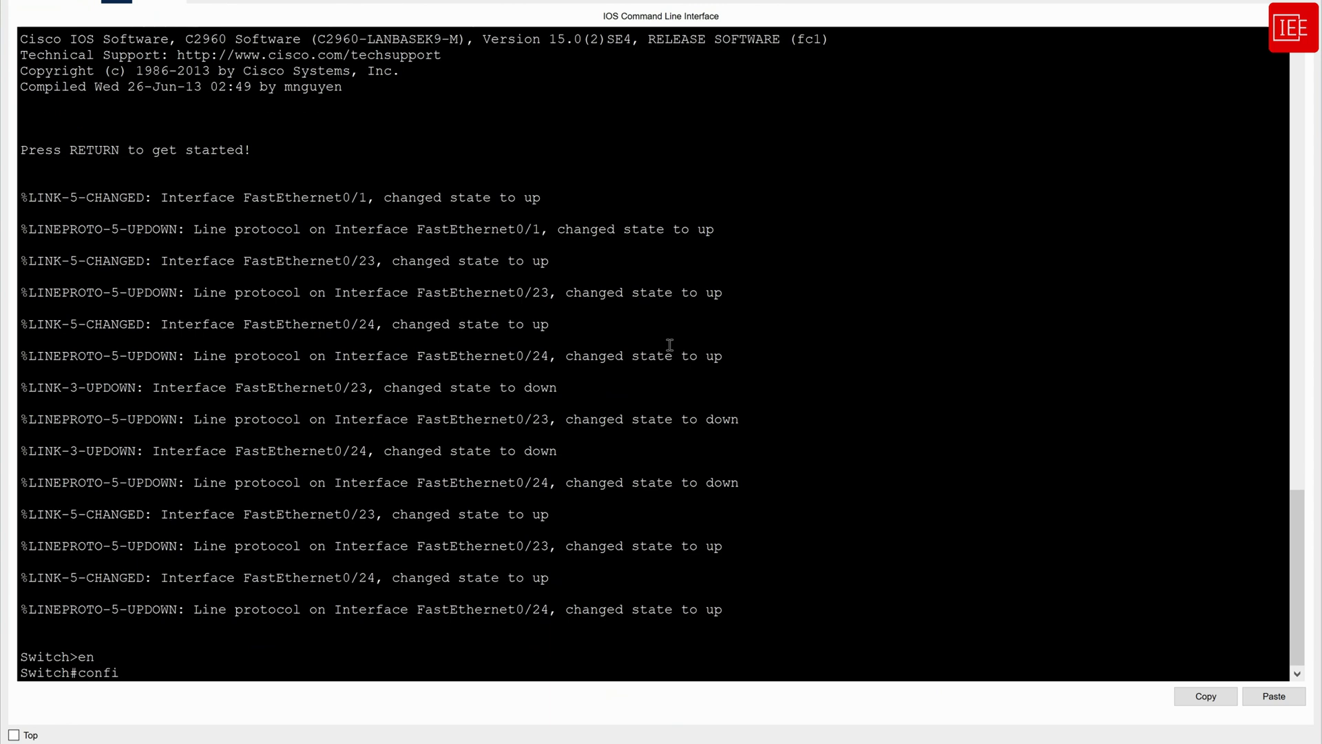
key(Tab)
text(ter)
key(Tab)
key(Return)
Set the hostname Switch2, then bring Switch1's console back from the taskbar.
text(hos)
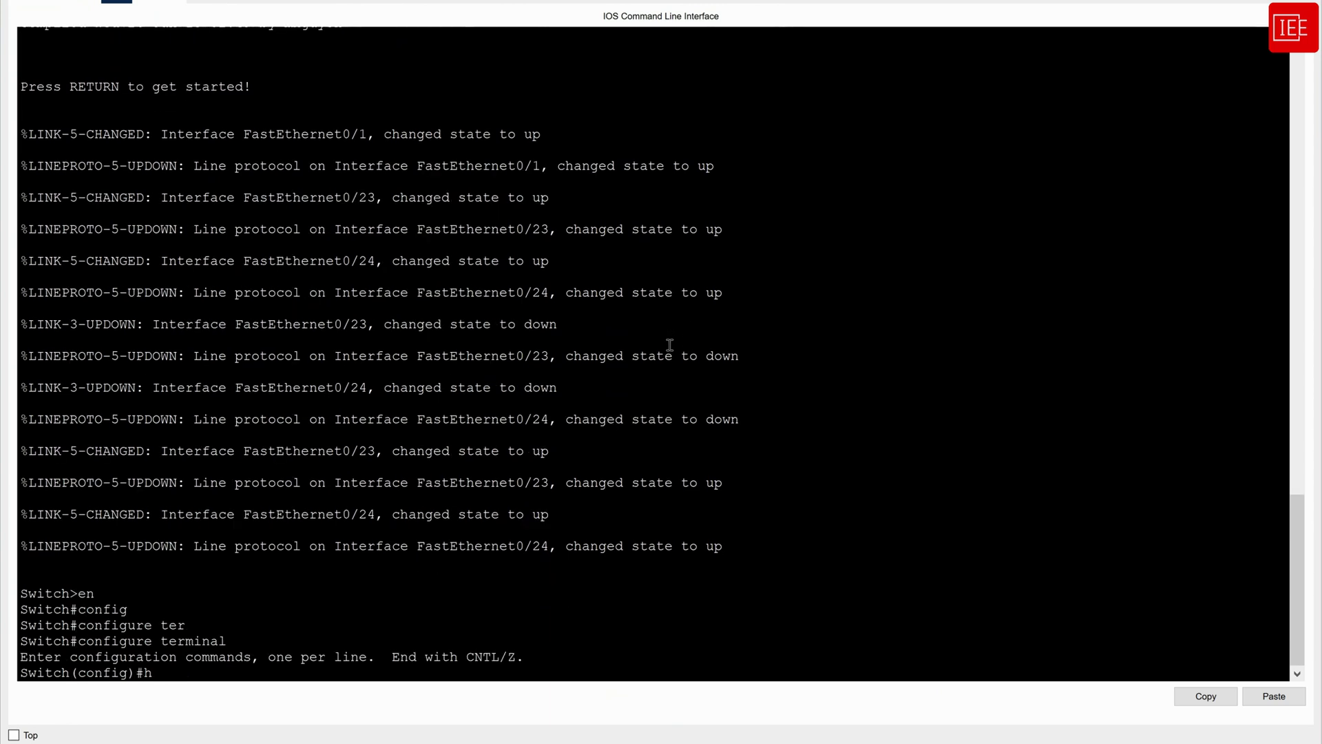
key(Tab)
text(Switch2)
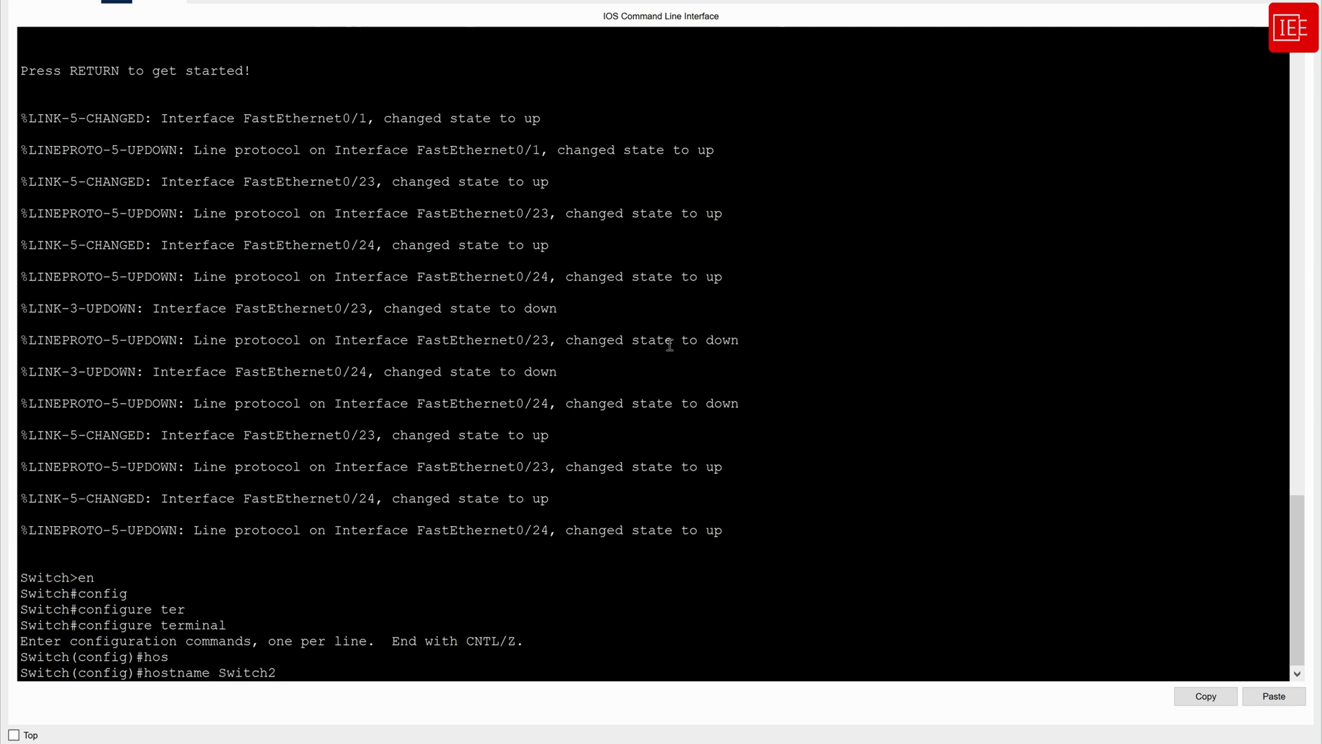
key(Return)
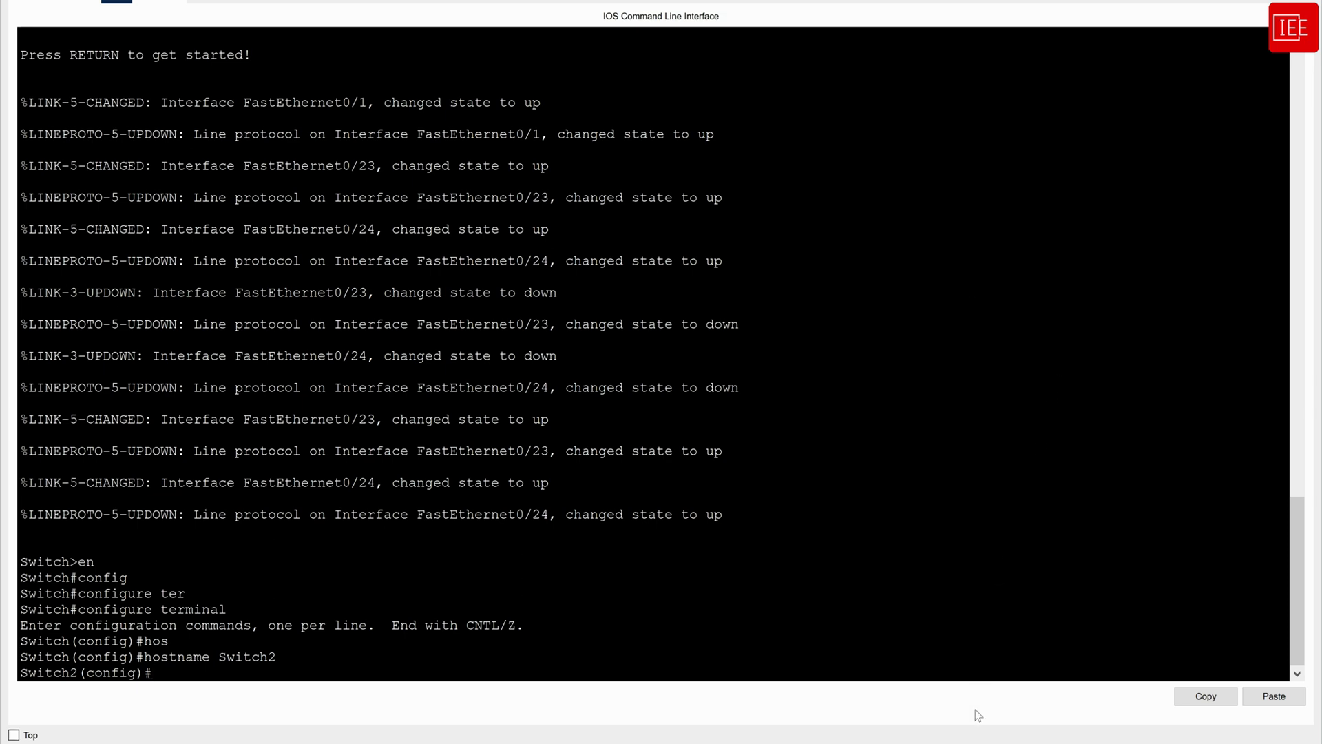
mouse_move(964, 740)
click(989, 693)
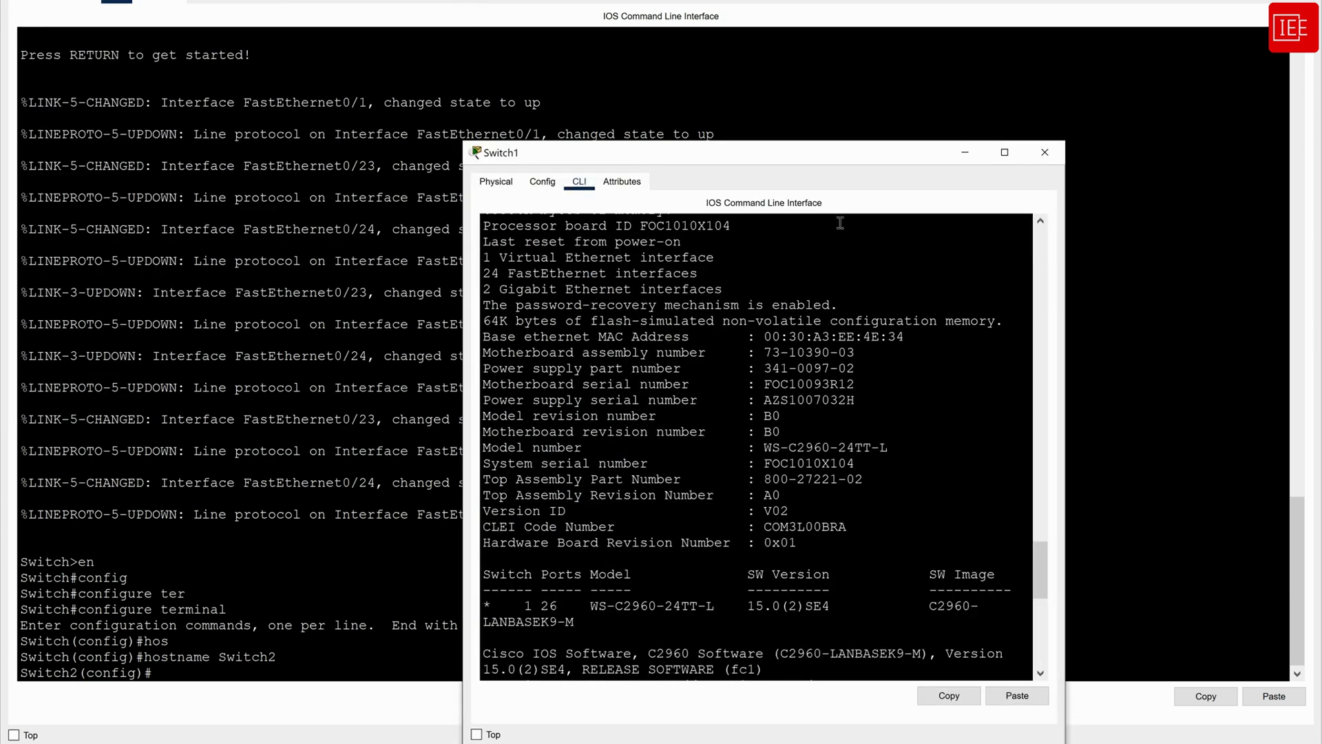
Create VLAN 10 named VLAN10 on Switch1.
click(1004, 152)
key(Return)
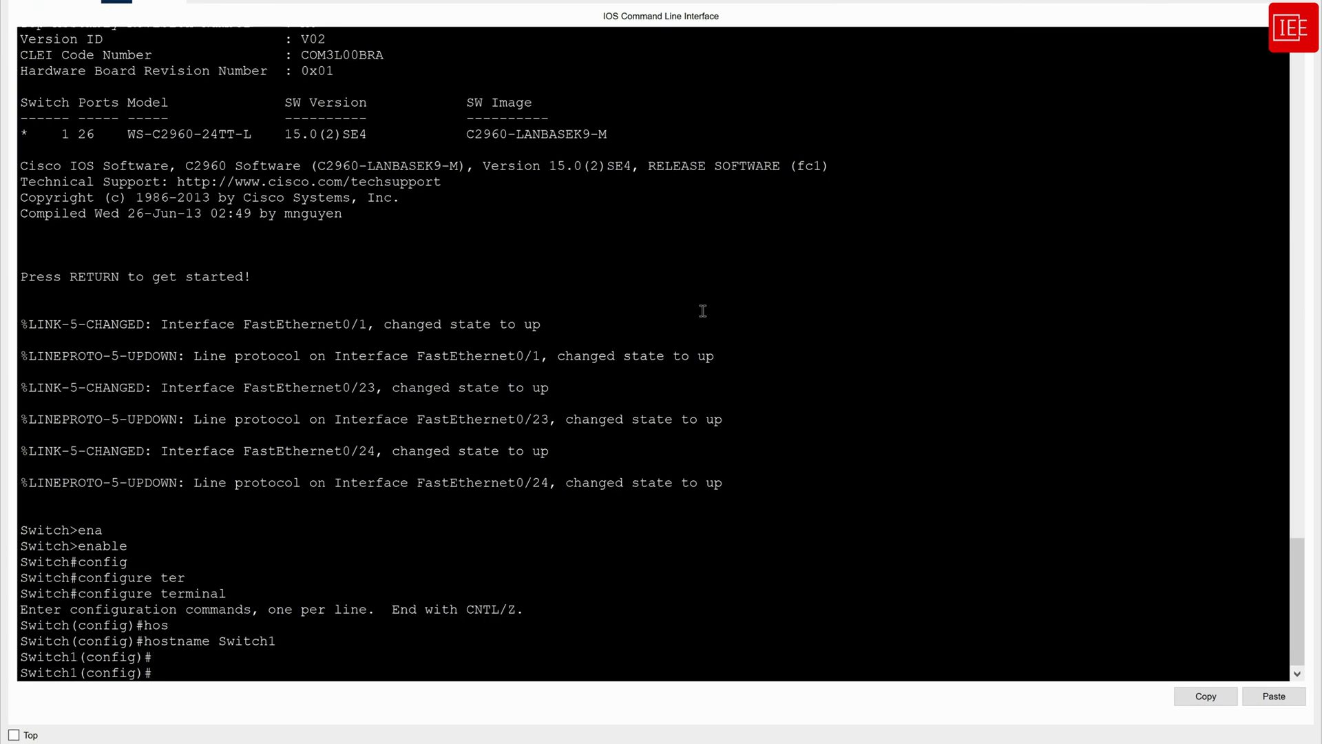
text(vlan 10)
key(Return)
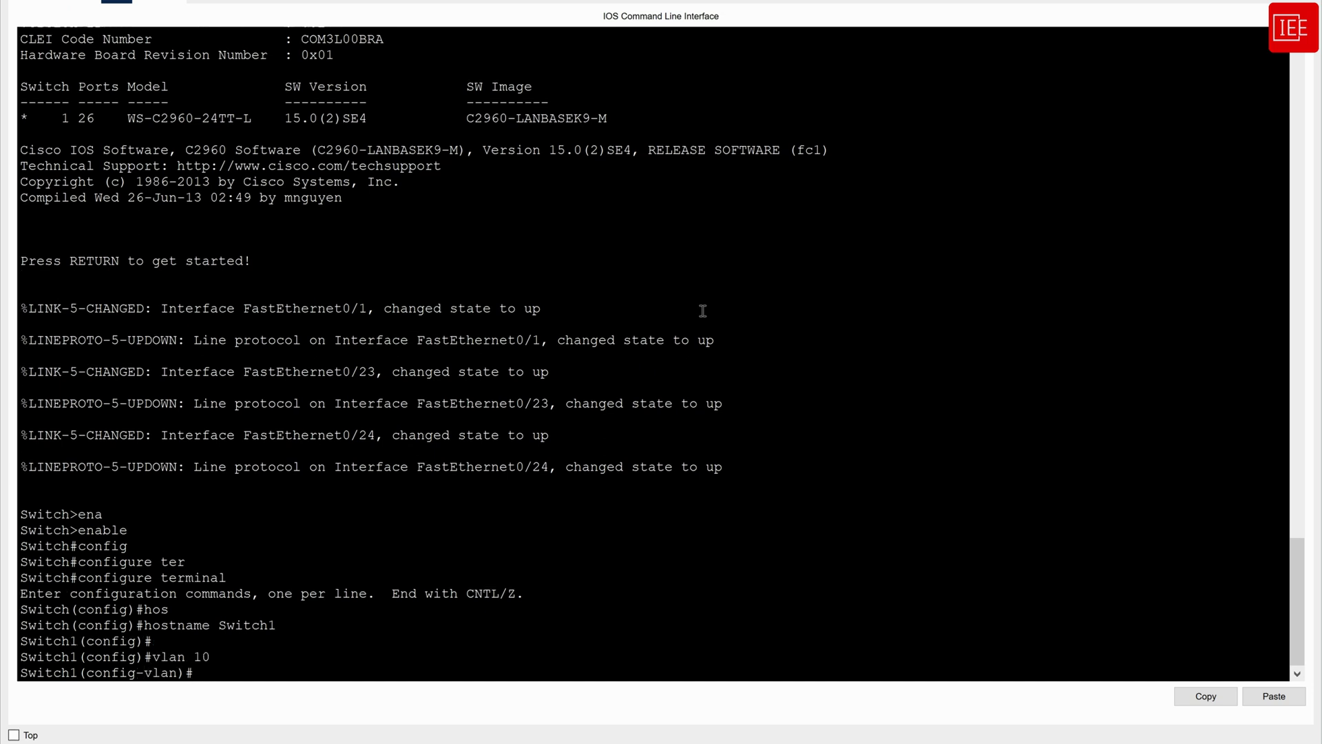
text(name VLAN10)
key(Return)
text(exit)
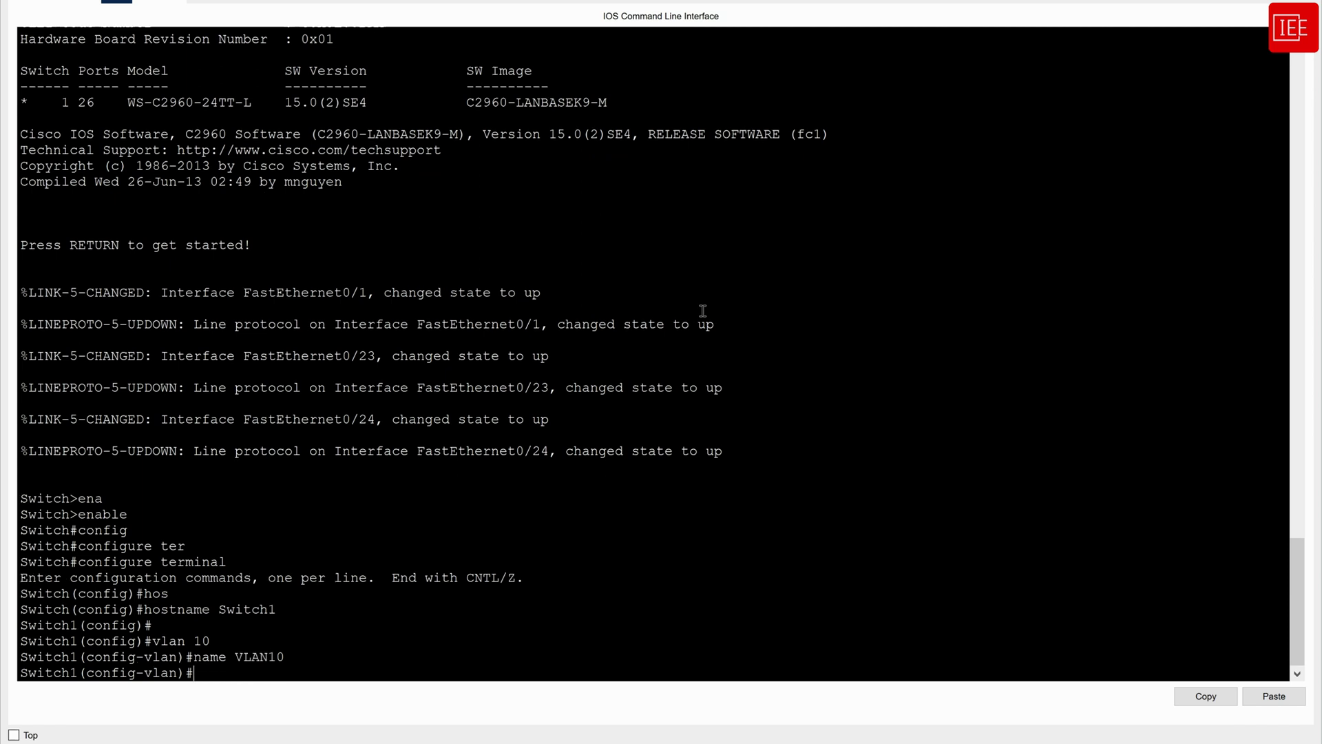
key(Return)
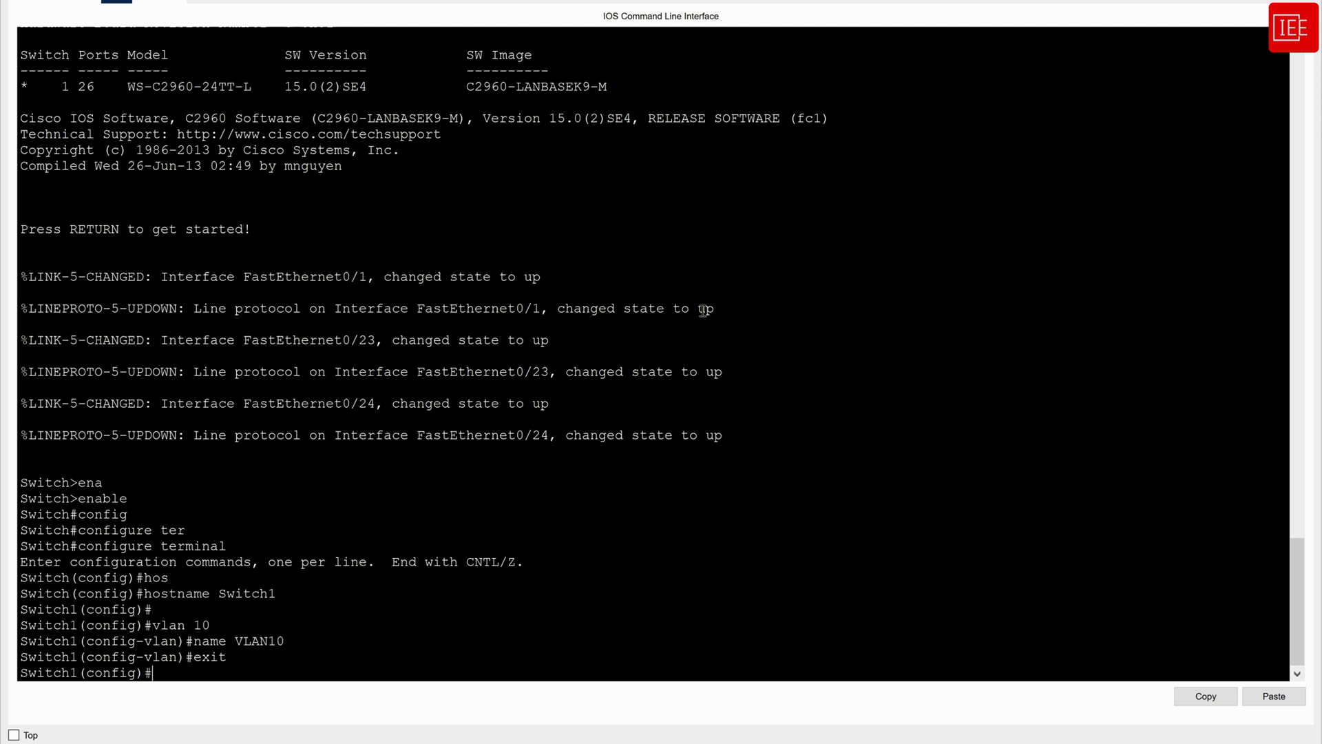
Give interface vlan 10 the address 192.168.0.100 255.255.255.0 and enable it with no shut.
text(inter)
key(Tab)
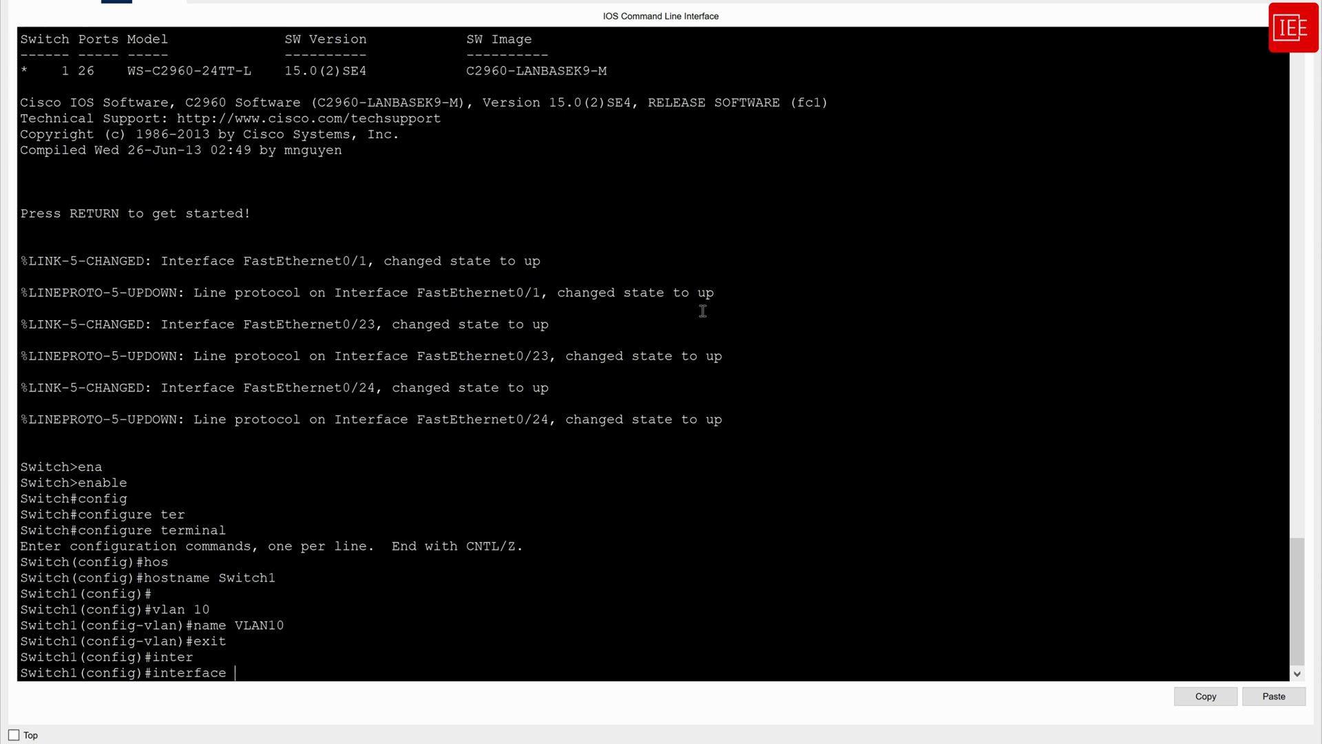
text(vlan 10)
key(Return)
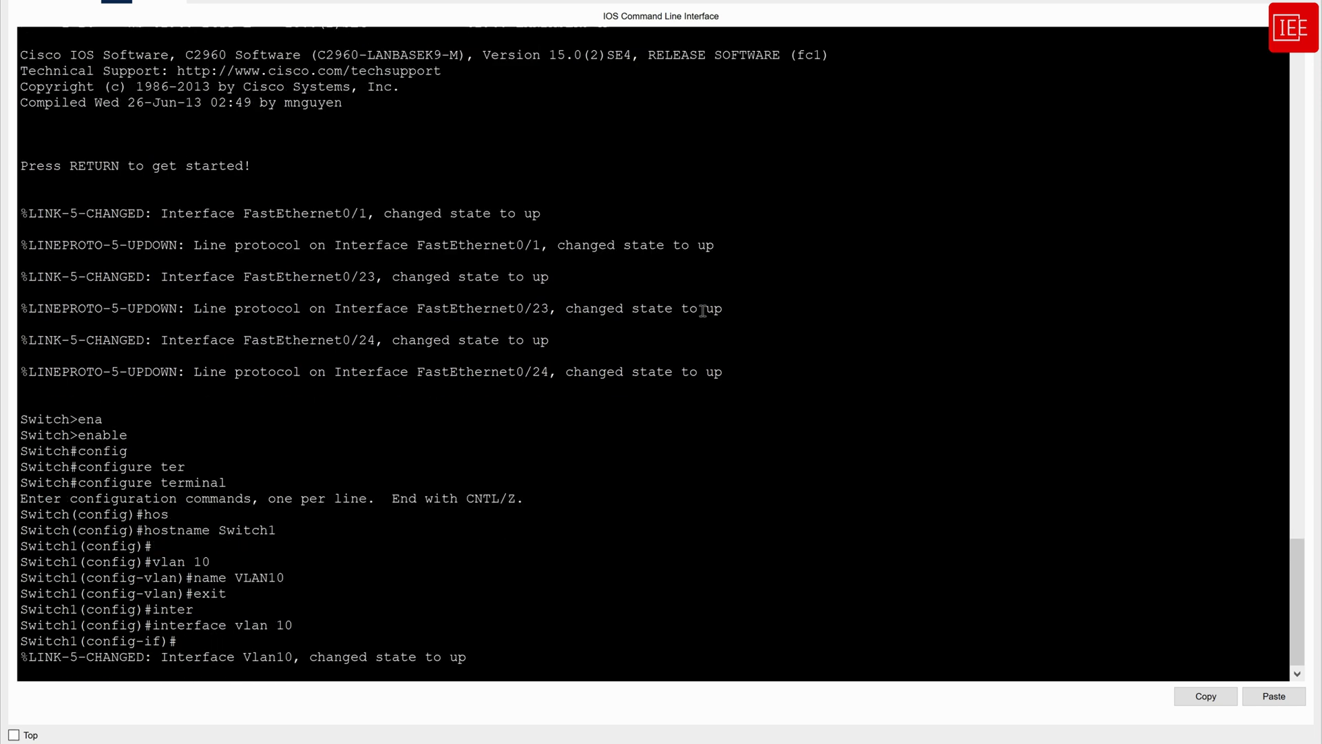
key(Return)
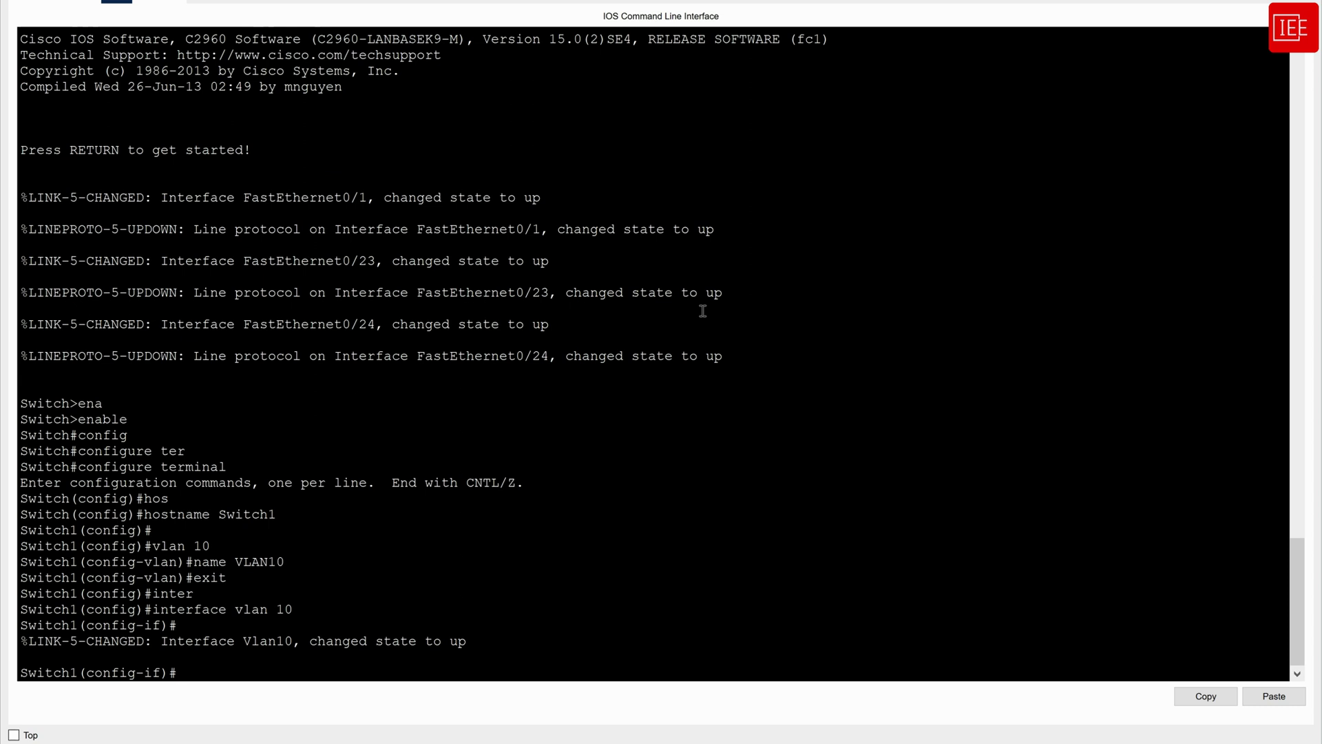
text(ip addre)
key(Tab)
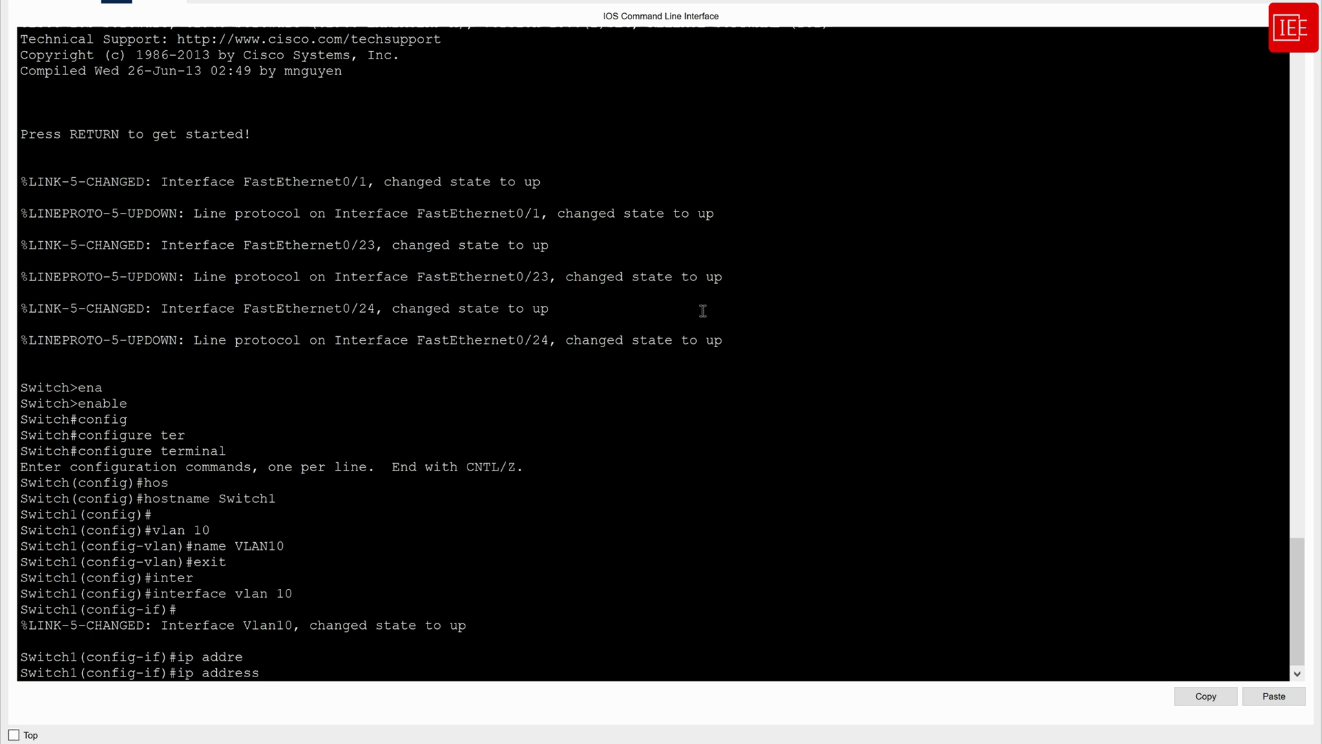
text(192.168)
text(.0)
text(.100 )
text(255.255.2)
text(55.255.0)
key(Return)
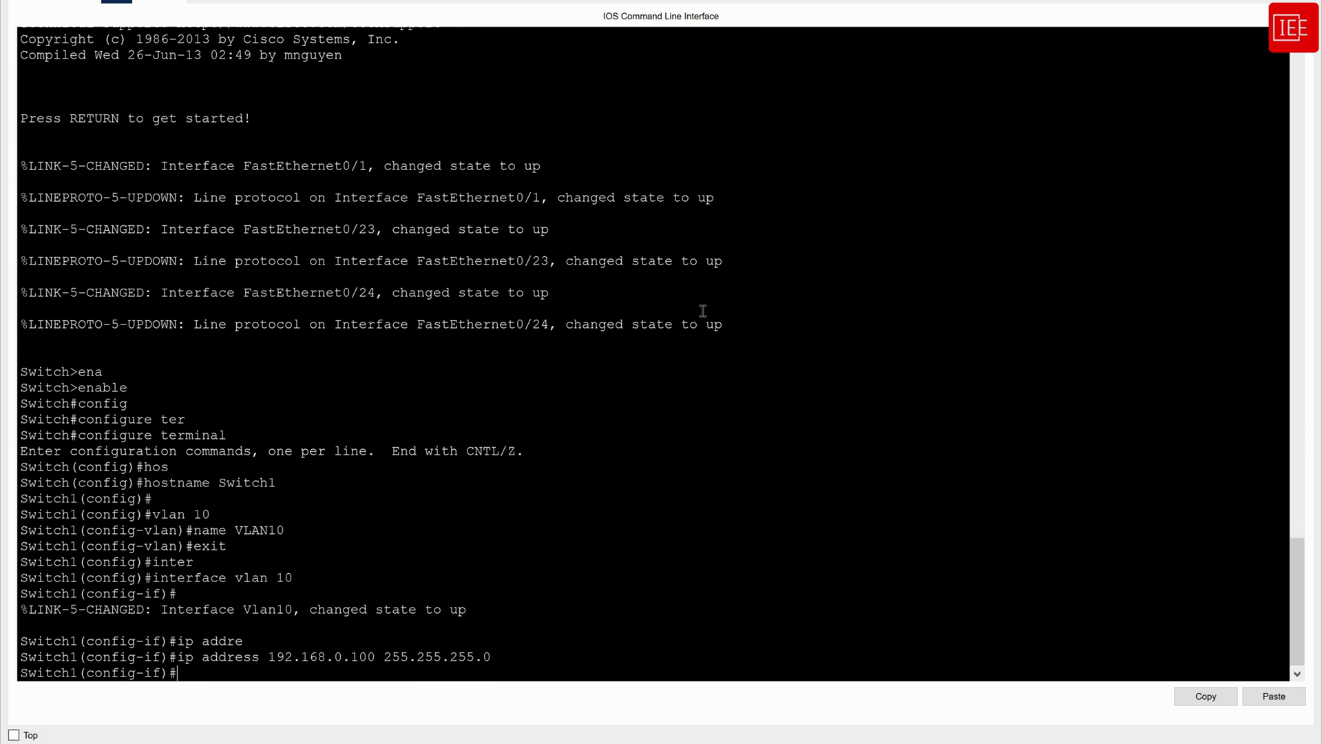
text(no shut)
key(Return)
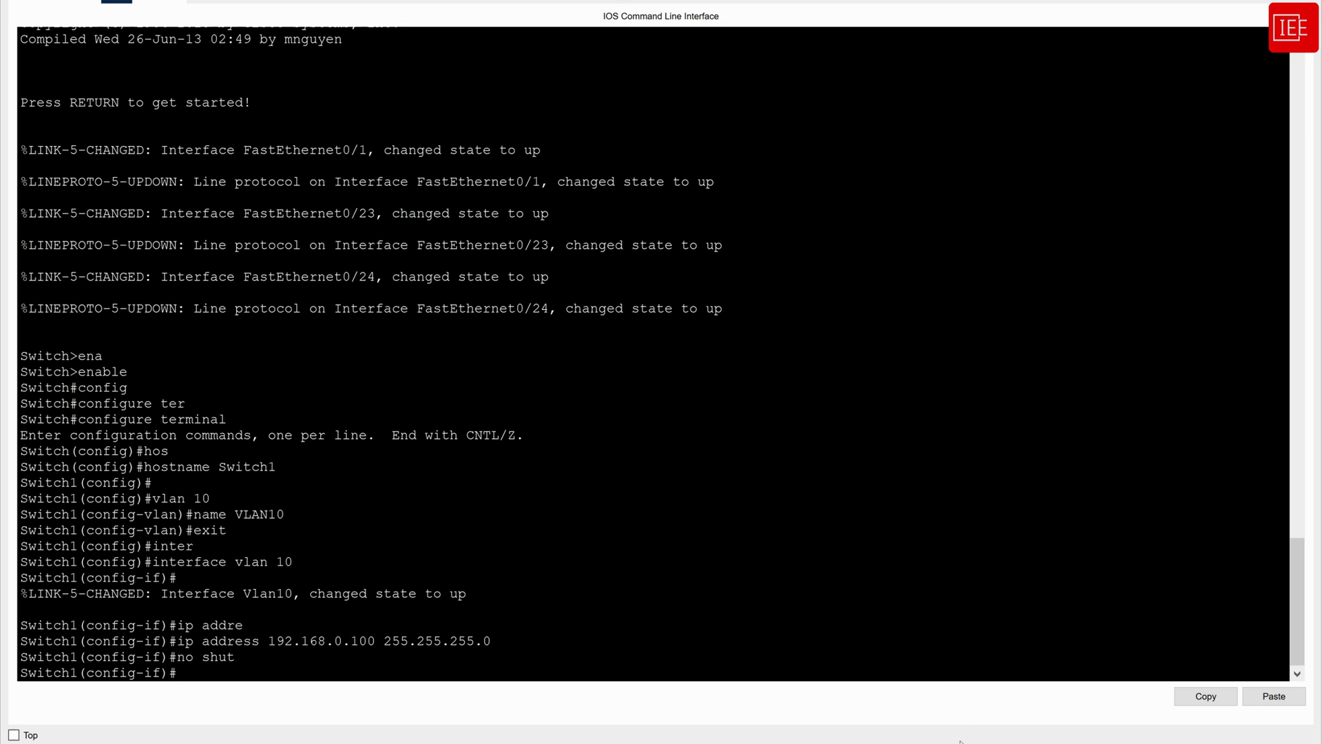
On Switch2, create VLAN 10 named VLAN10 and return to global configuration.
mouse_move(964, 742)
click(1102, 684)
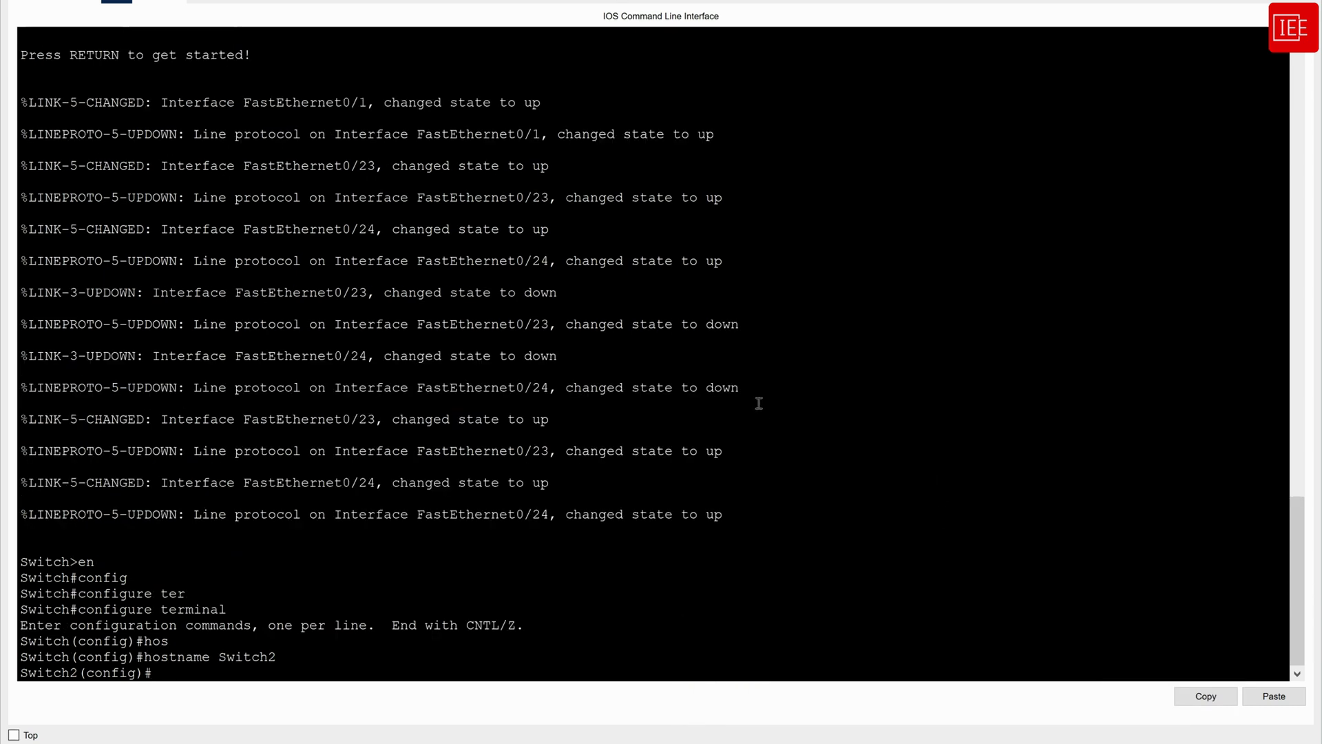
key(Return)
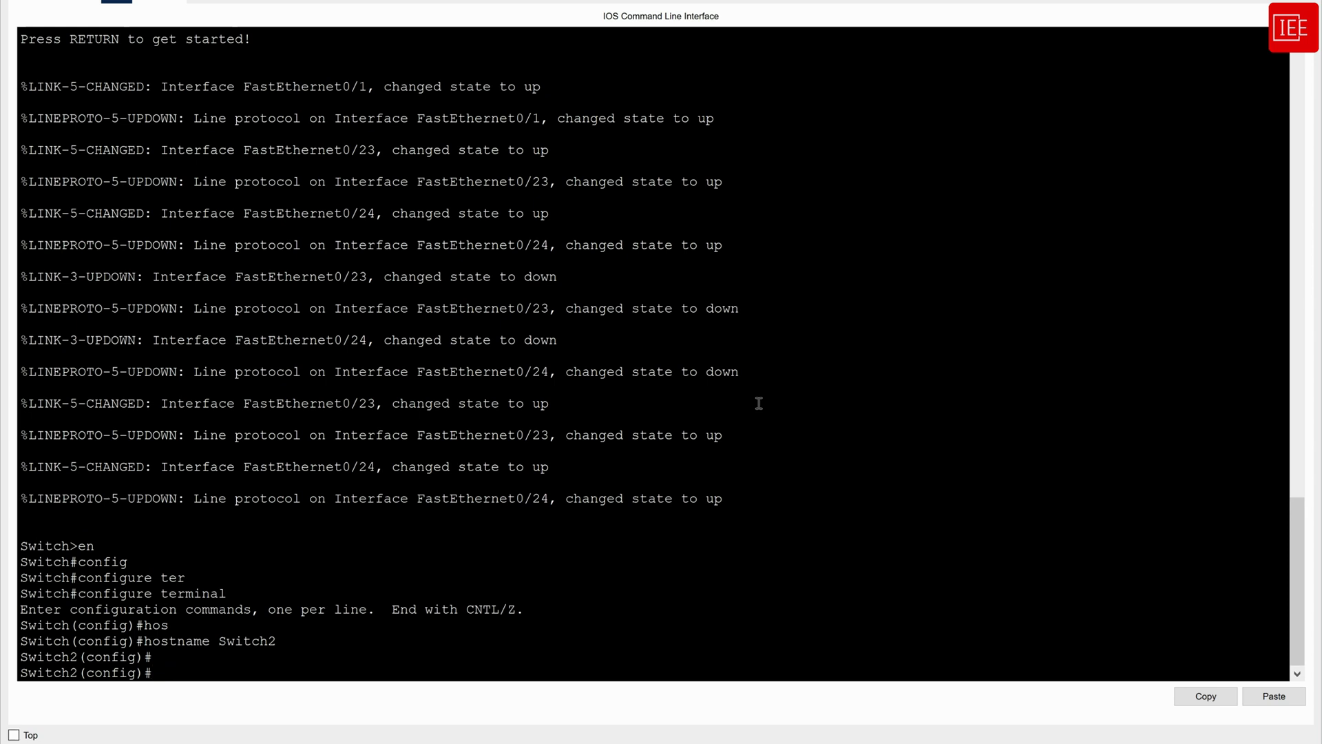
text(vlan 10)
key(Return)
text(name )
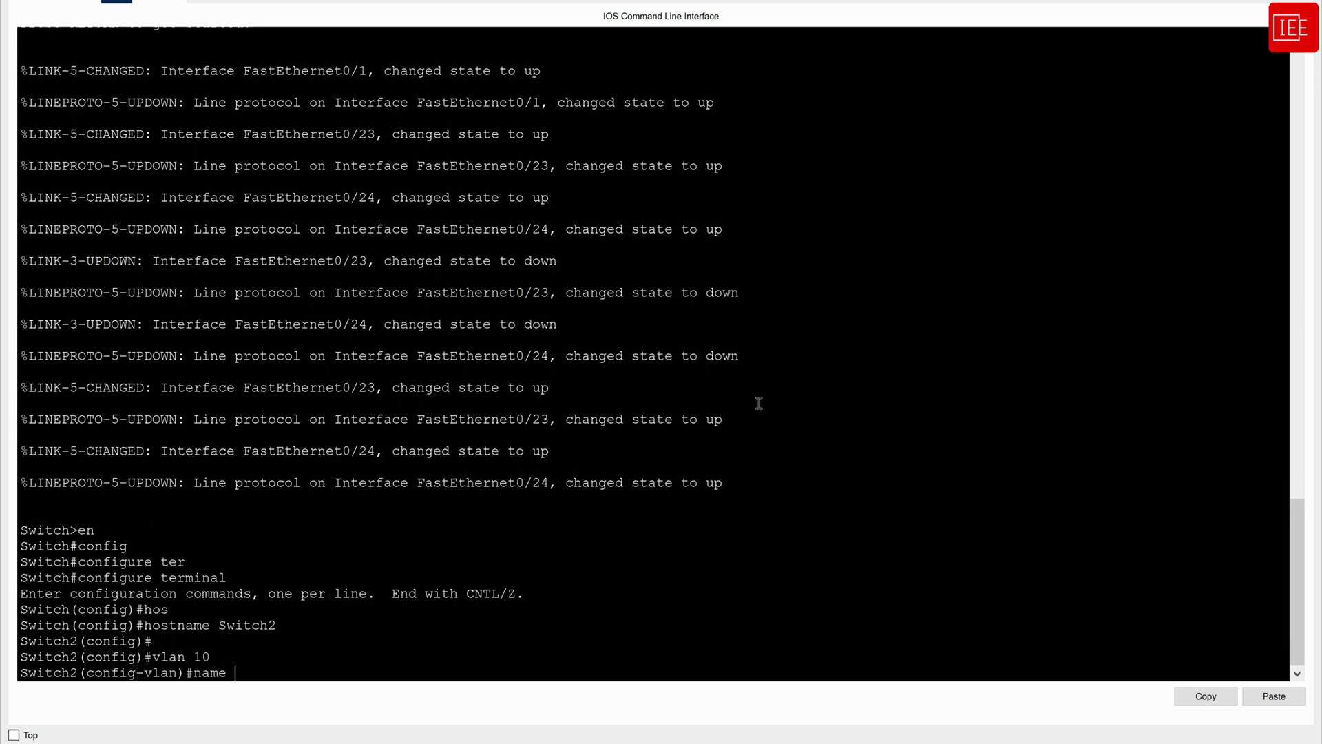
text(VLAN10)
key(Return)
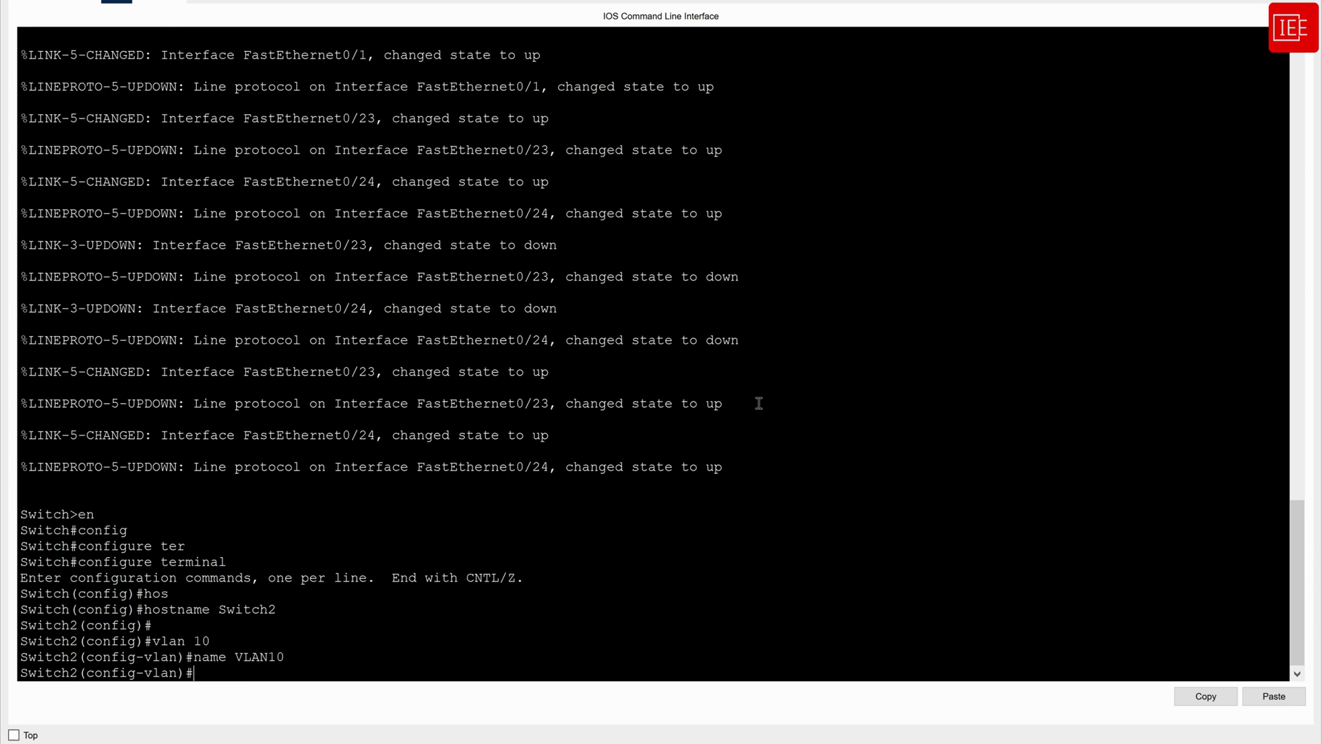
text(exit)
key(Return)
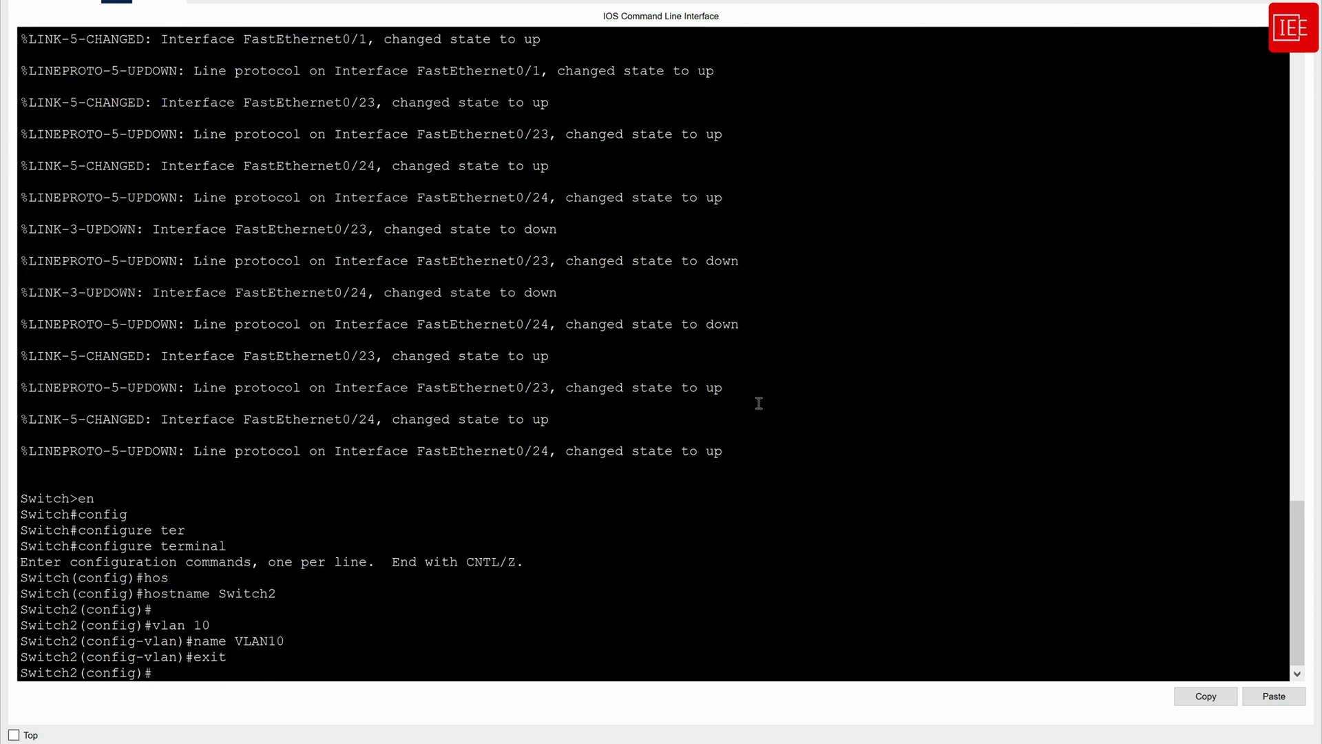
Assign 192.168.0.200 255.255.255.0 to Switch2's interface vlan 10.
text(inter)
key(Tab)
text(vlan)
key(Tab)
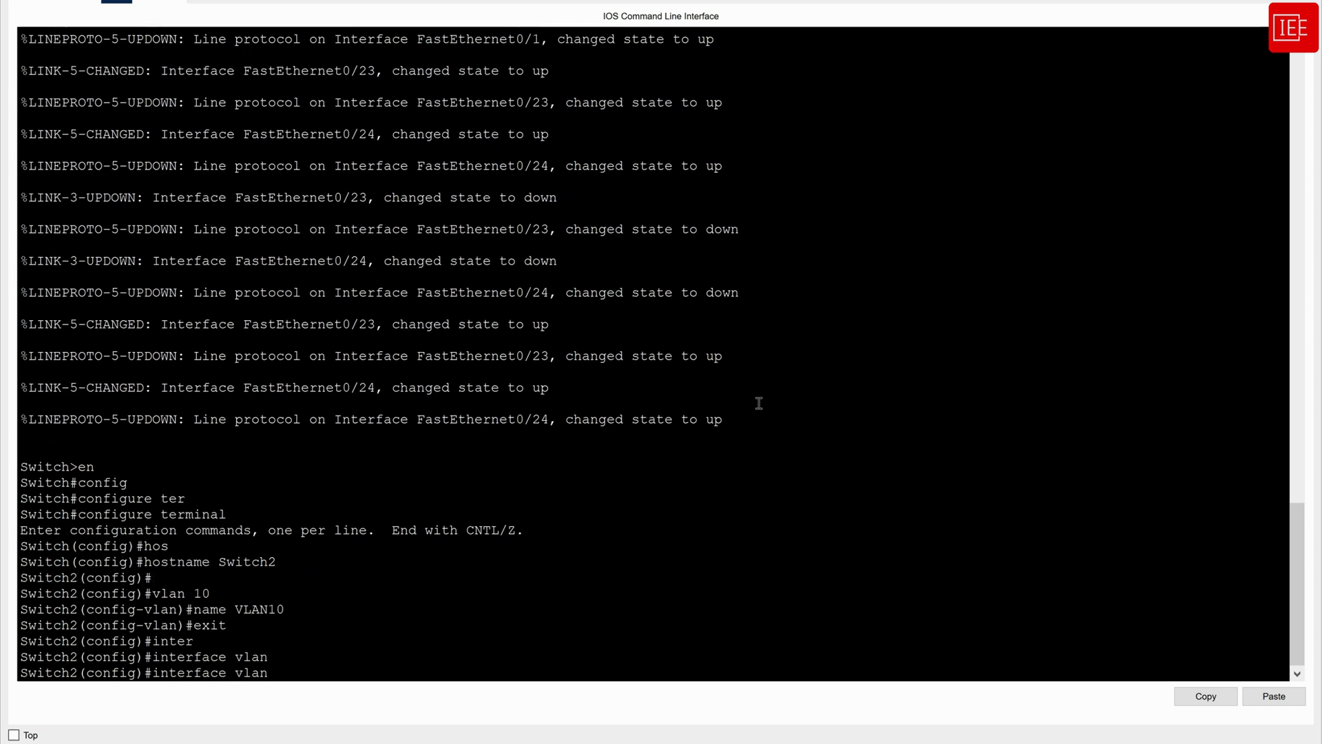
text(10)
key(Return)
key(Return)
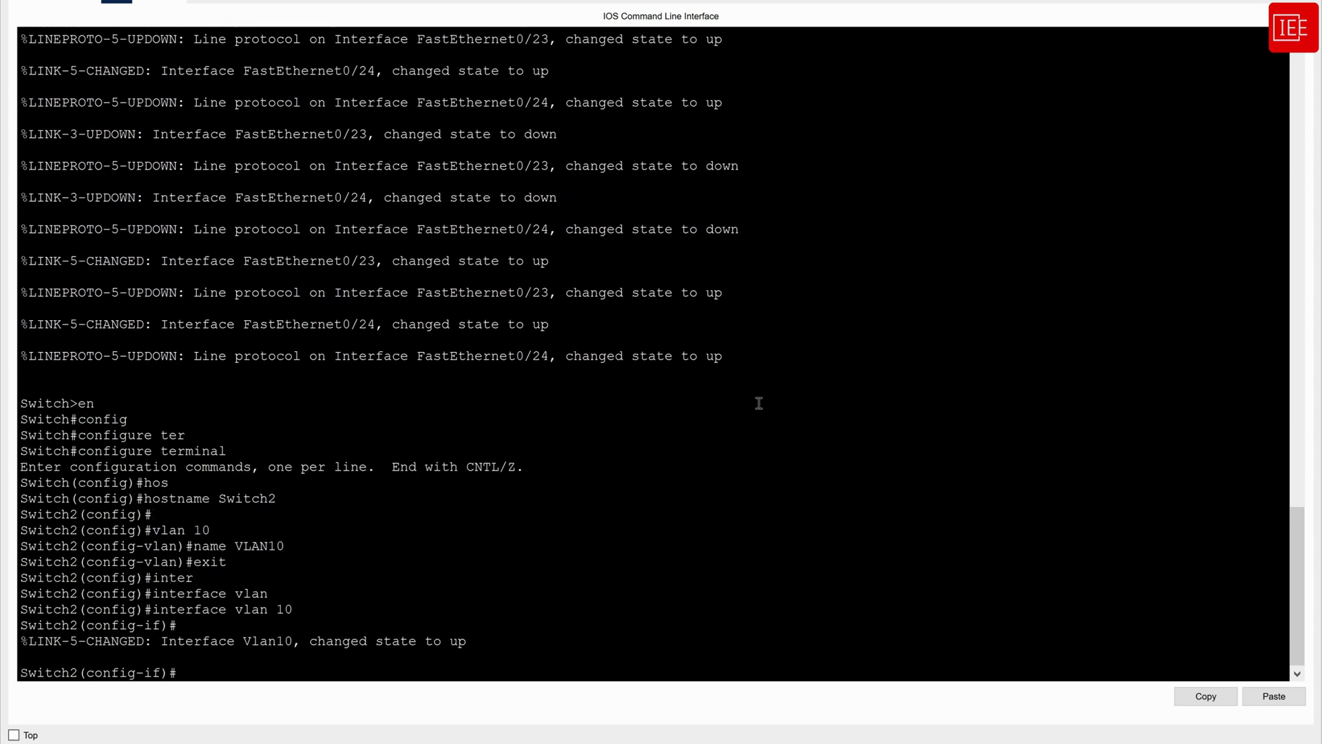
text(ip add)
key(Tab)
text(19)
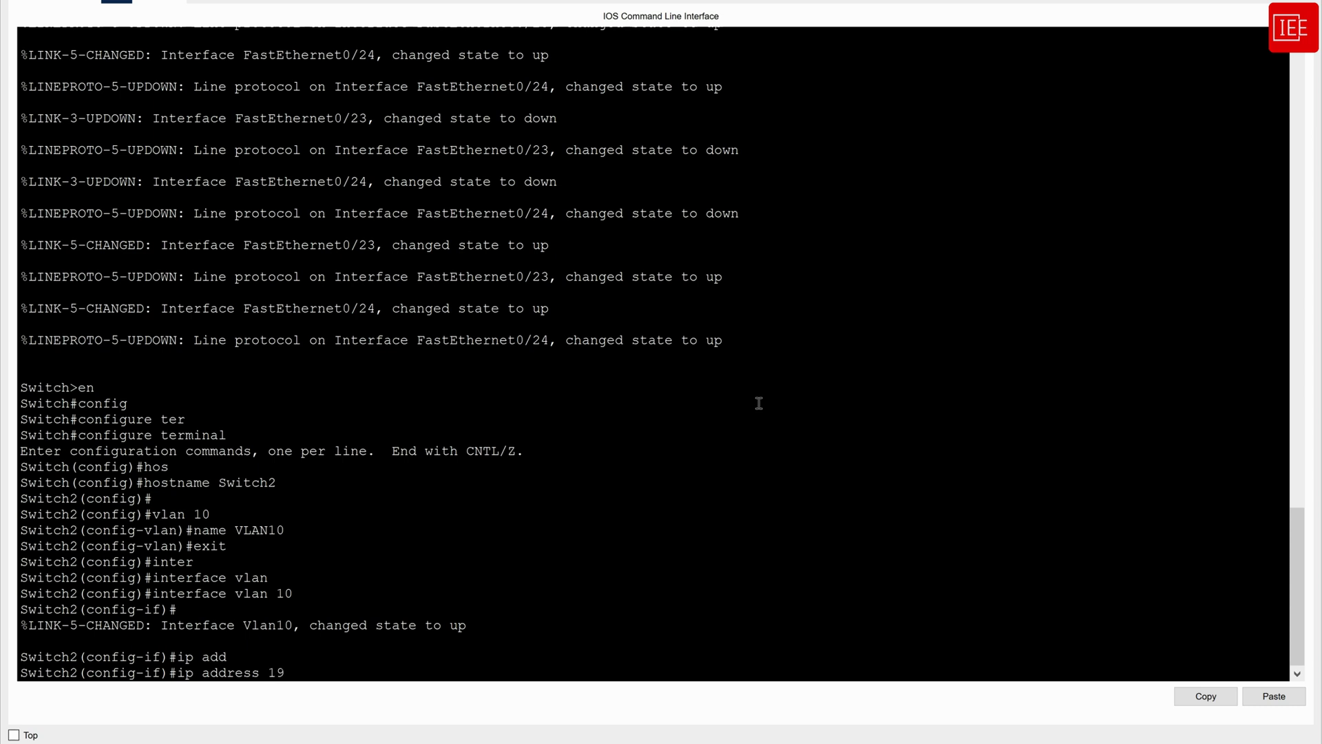
text(2.168.0.200 255.255.255.0)
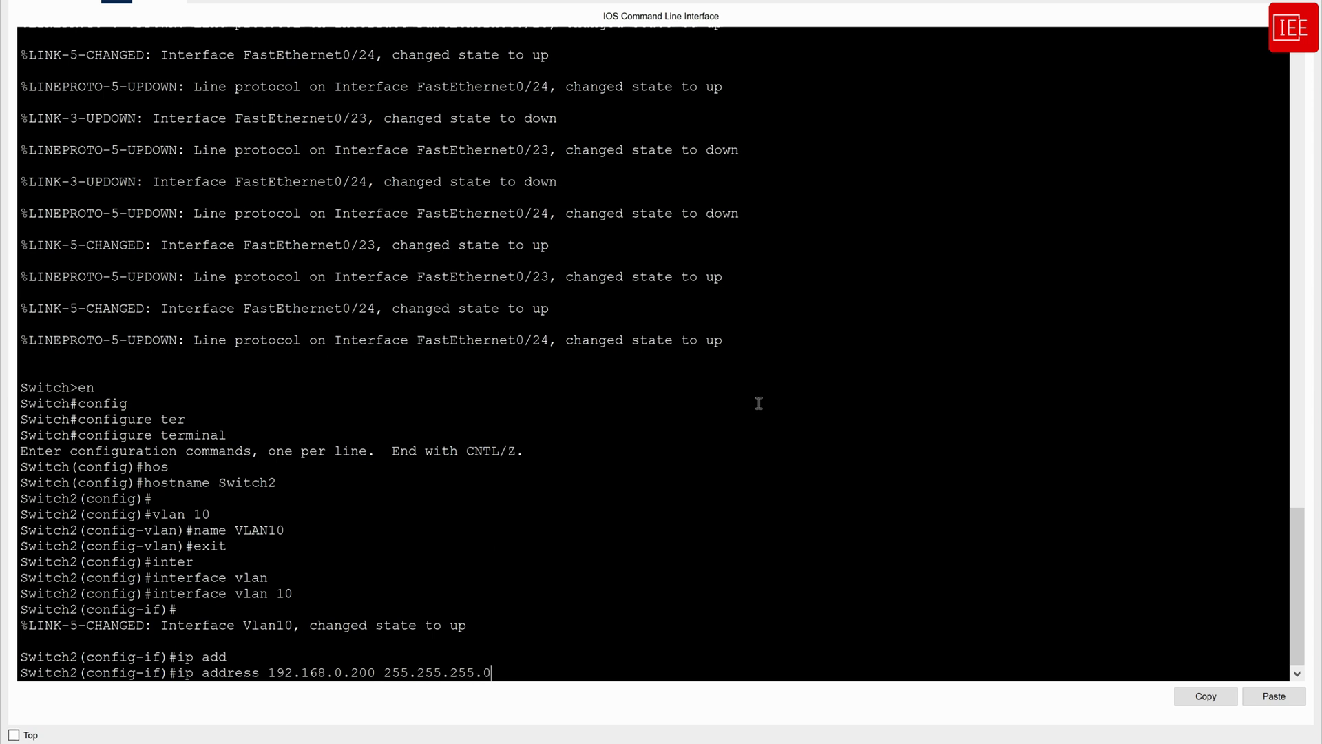
key(Return)
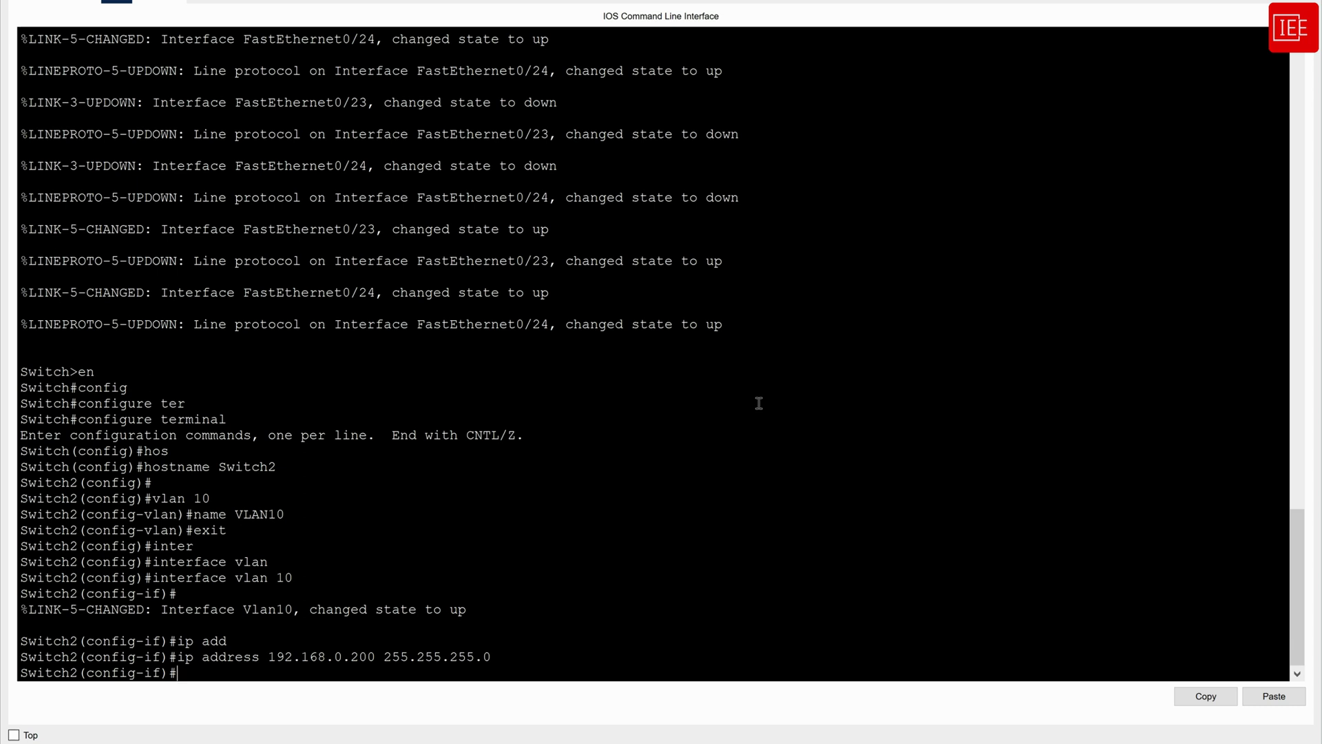
Enable the VLAN 10 interface with no shut and exit interface configuration.
text(no shut)
key(Return)
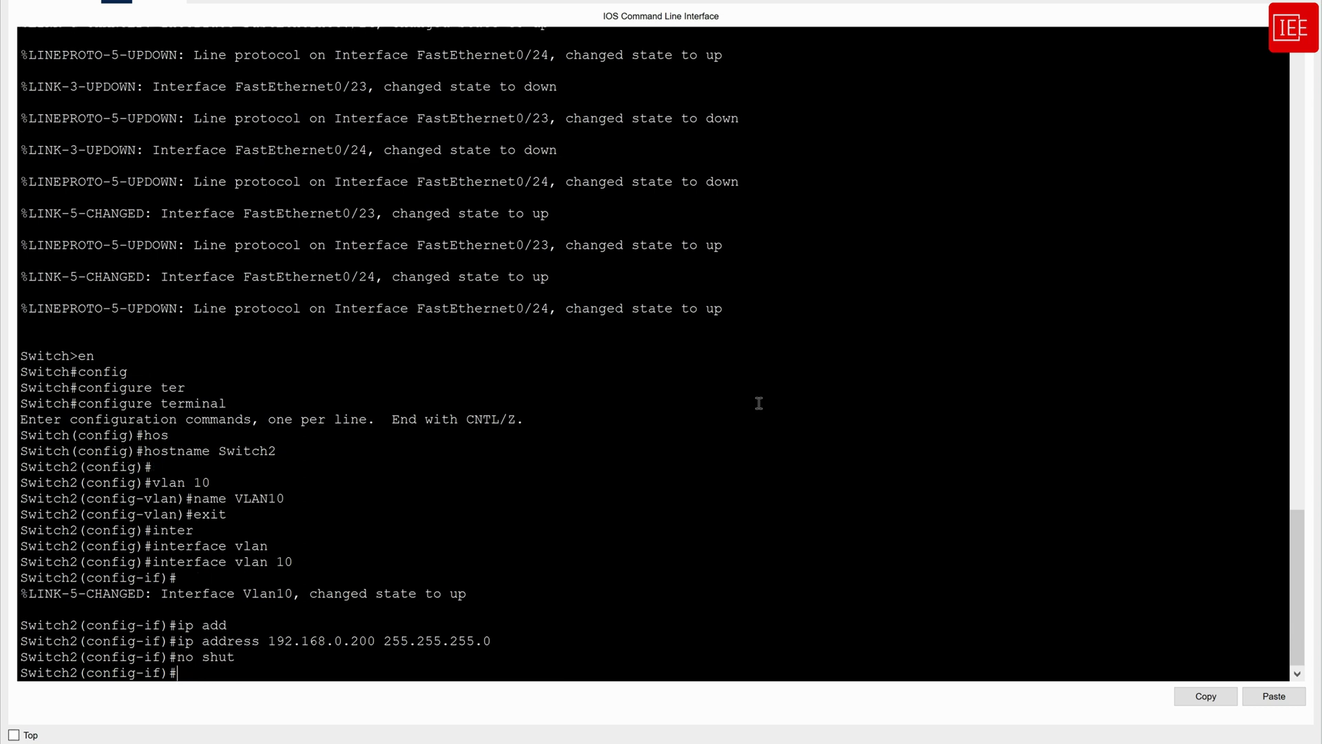
key(Return)
text(exit)
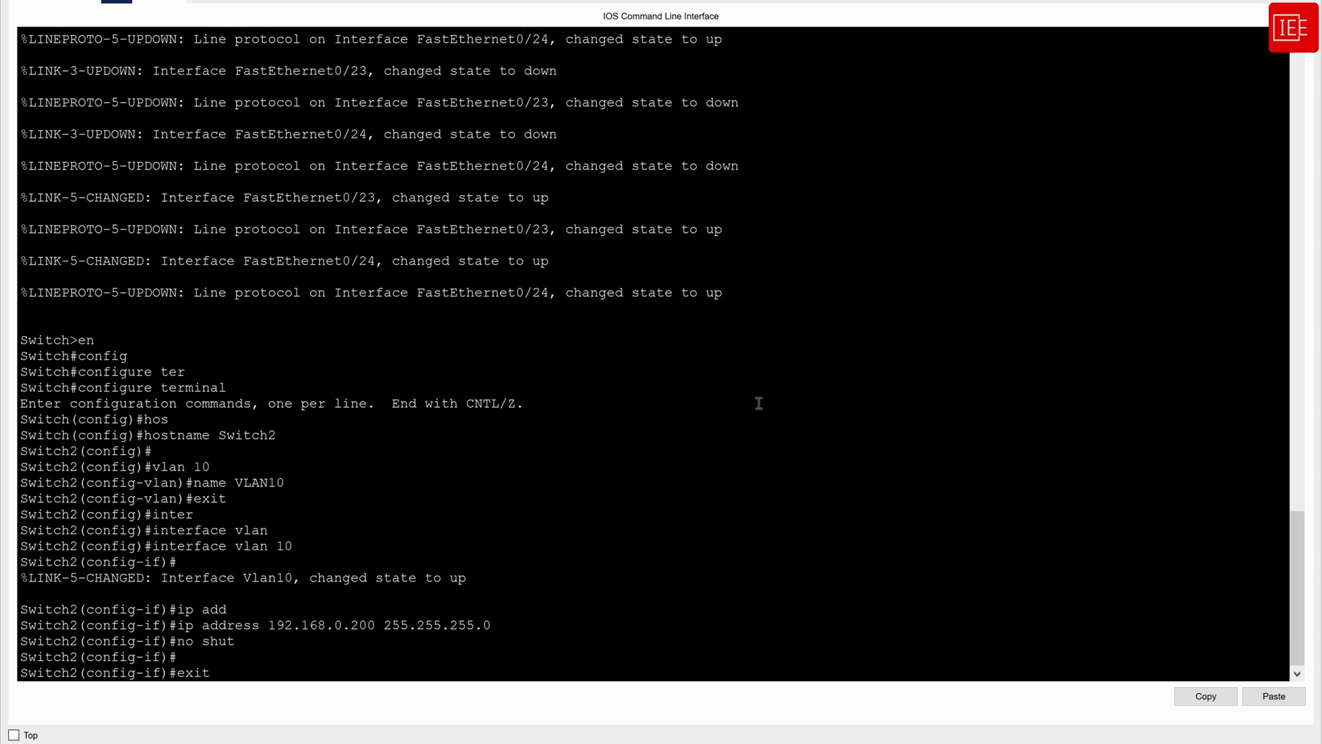
key(Return)
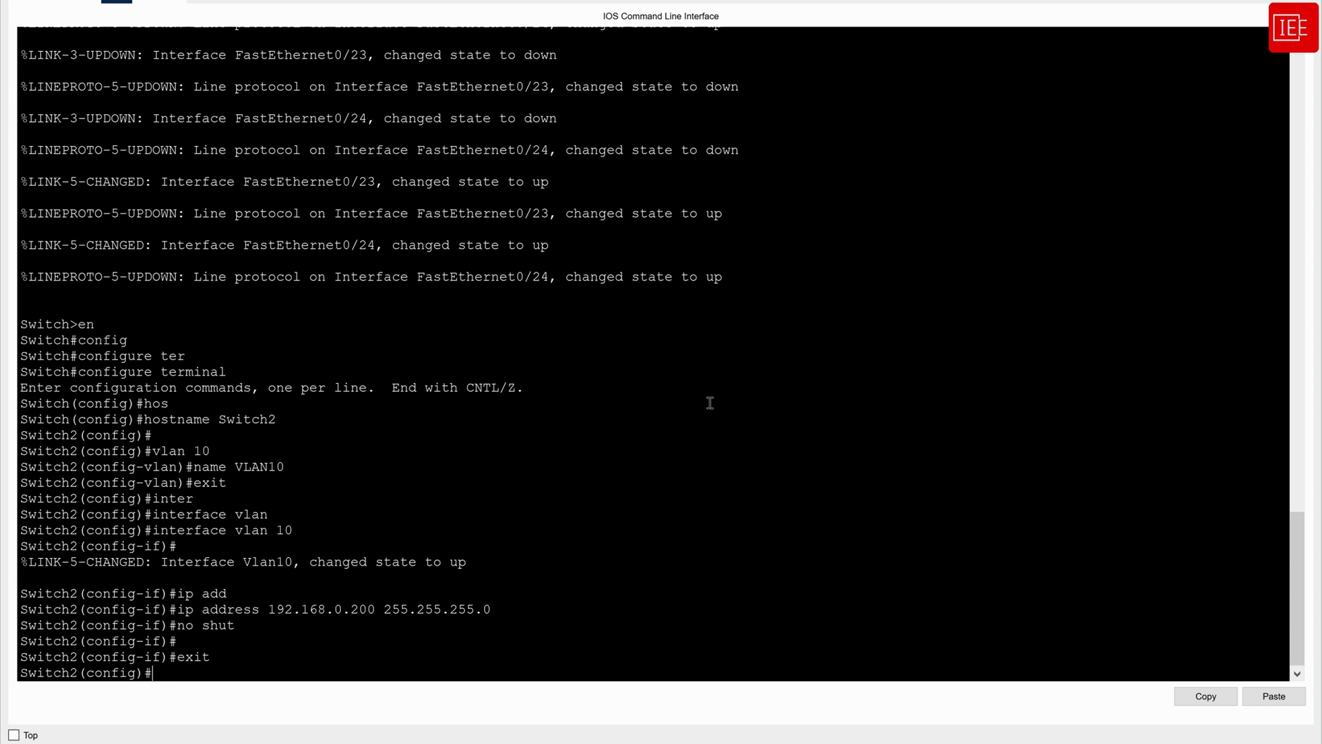
Back on Switch1, exit to global configuration and select interface range FastEthernet 0/23-24.
mouse_move(957, 736)
click(958, 675)
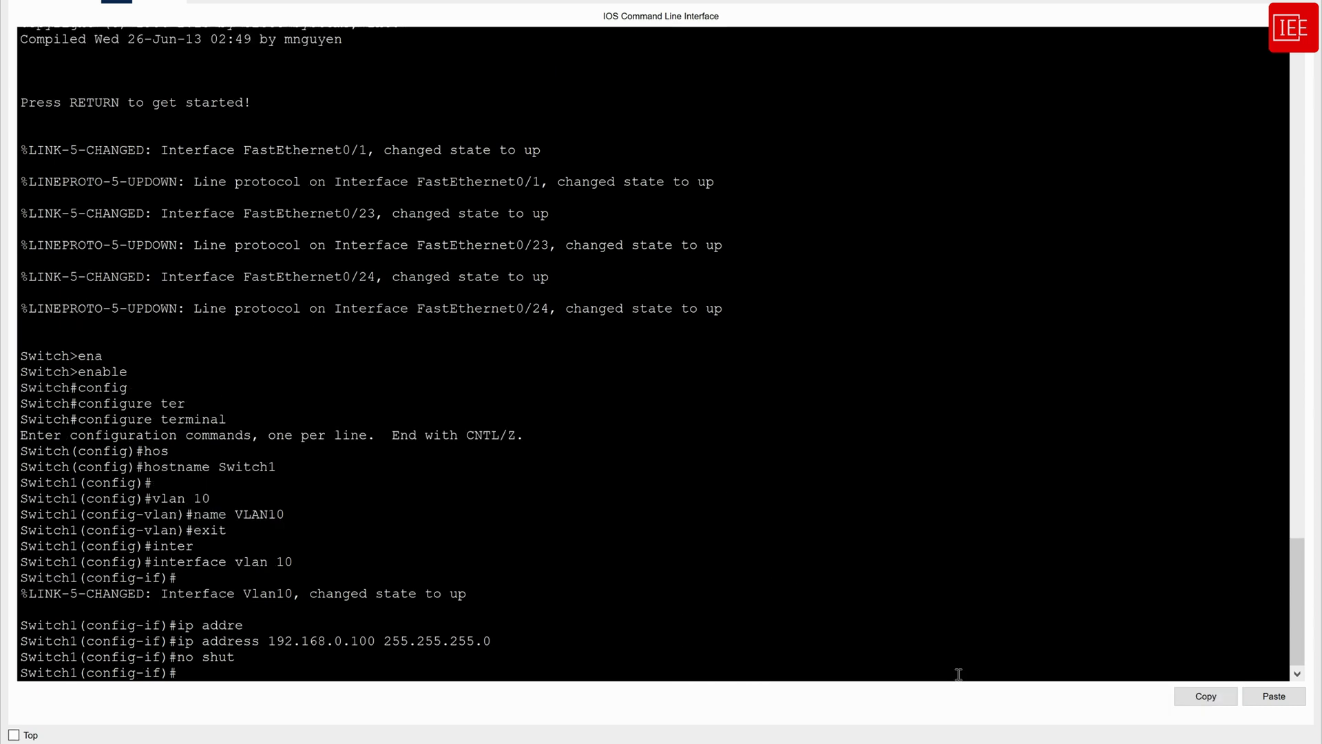
key(Return)
key(Return)
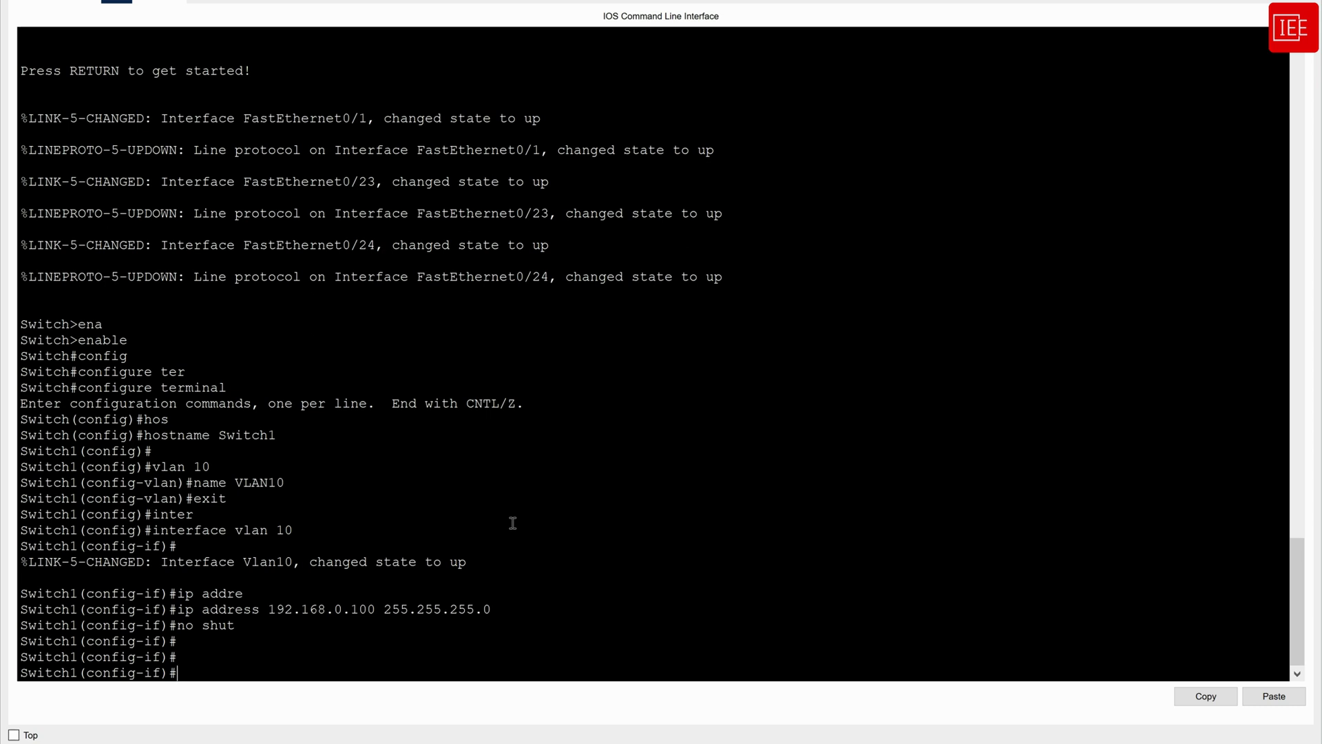
text(exit)
key(Return)
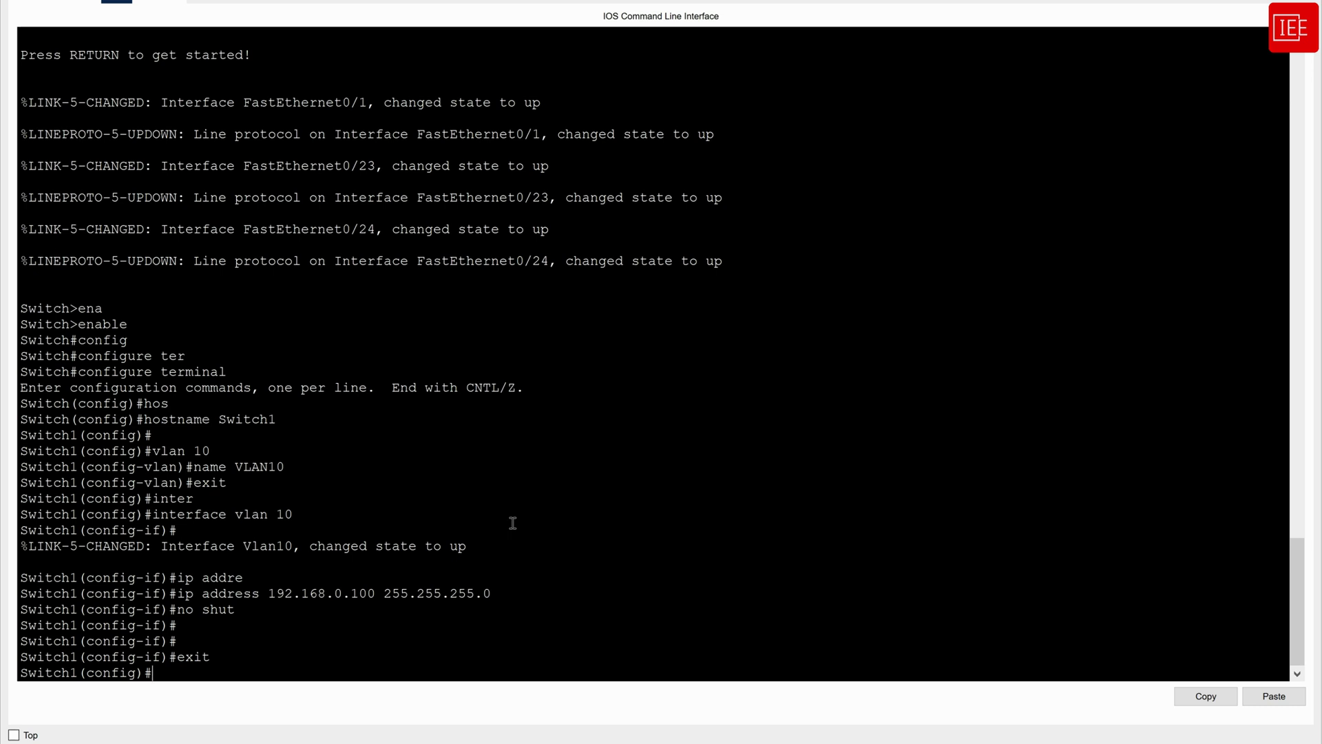
text(inter)
key(Tab)
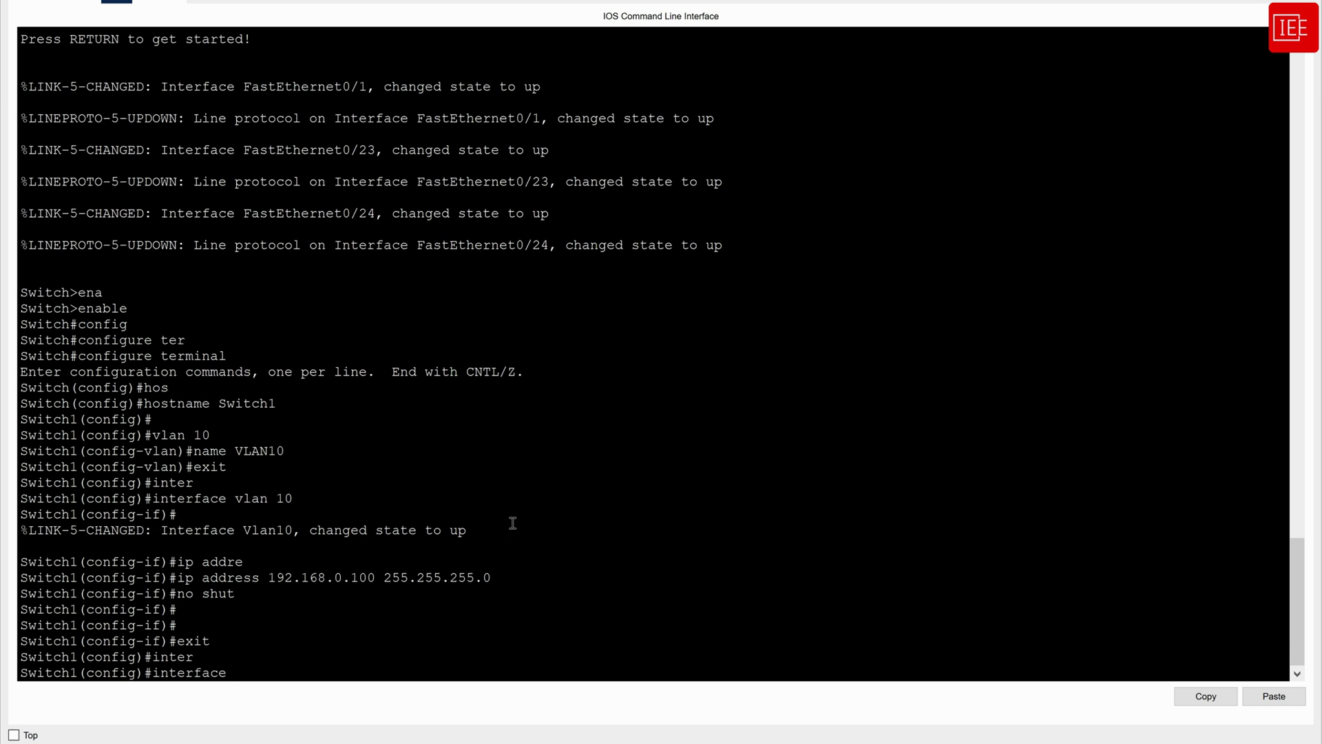
text(ran)
key(Tab)
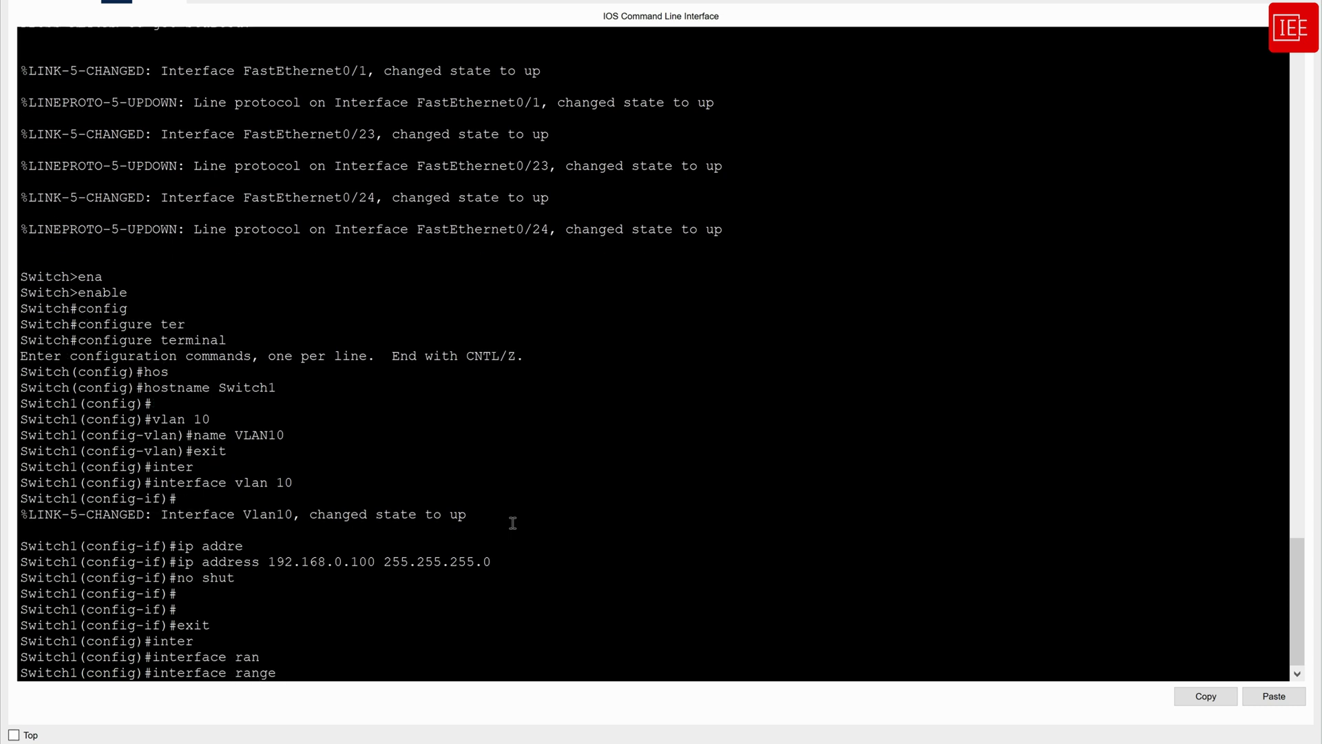
text(fa)
key(Tab)
text(0)
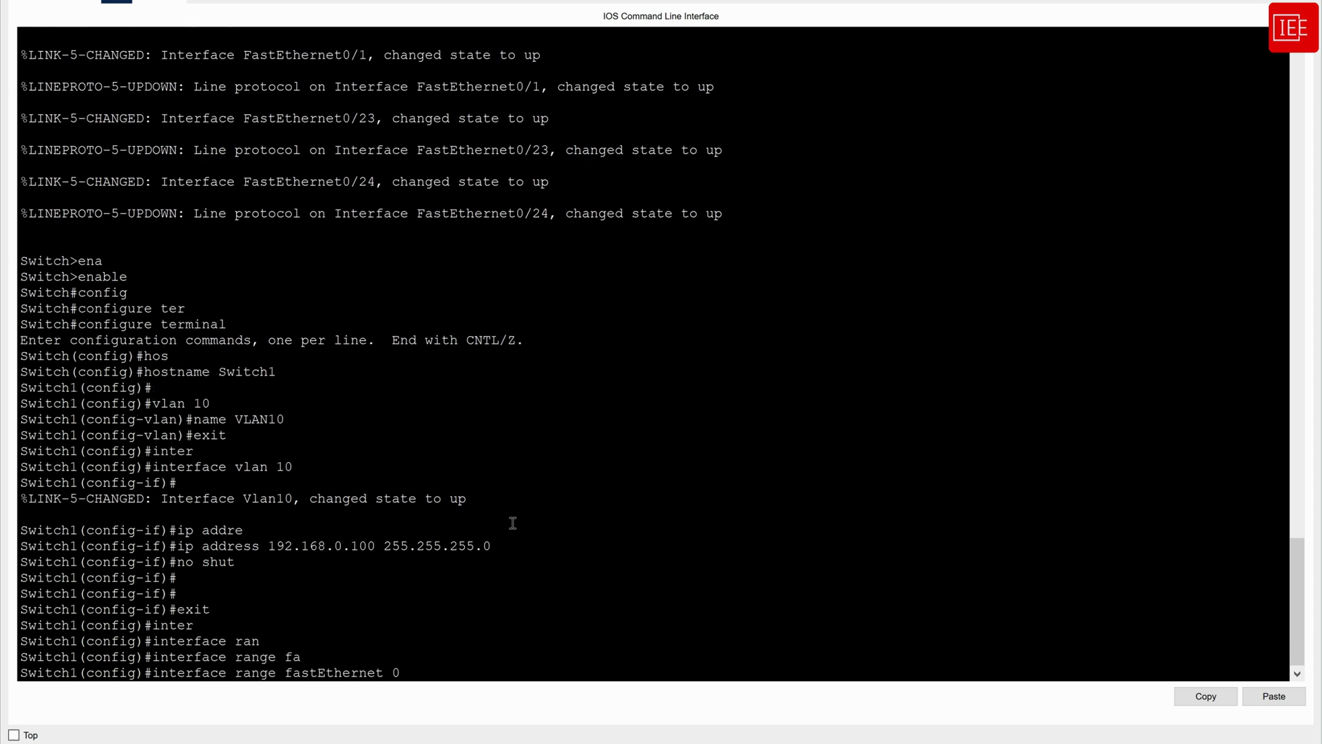
text(/23-24)
key(Return)
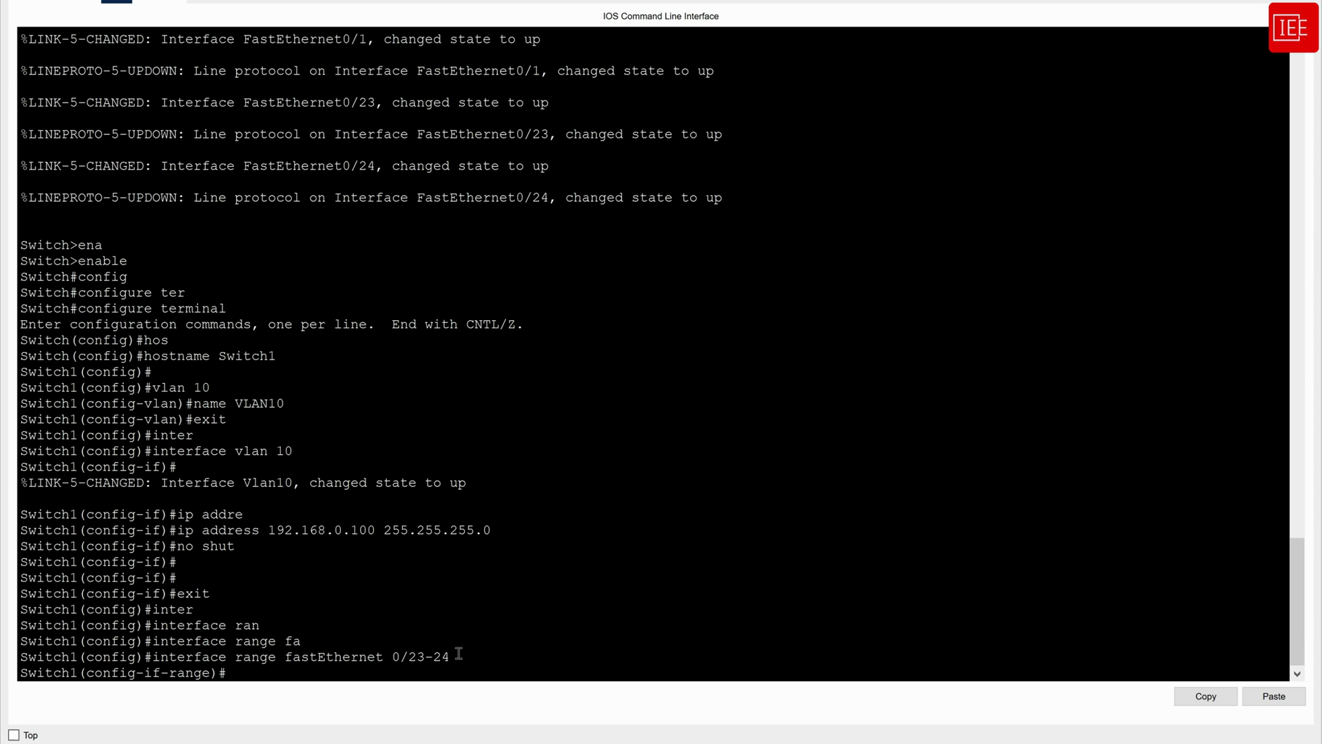
Set ports FastEthernet 0/23-24 to switchport mode access.
text(swi)
key(Tab)
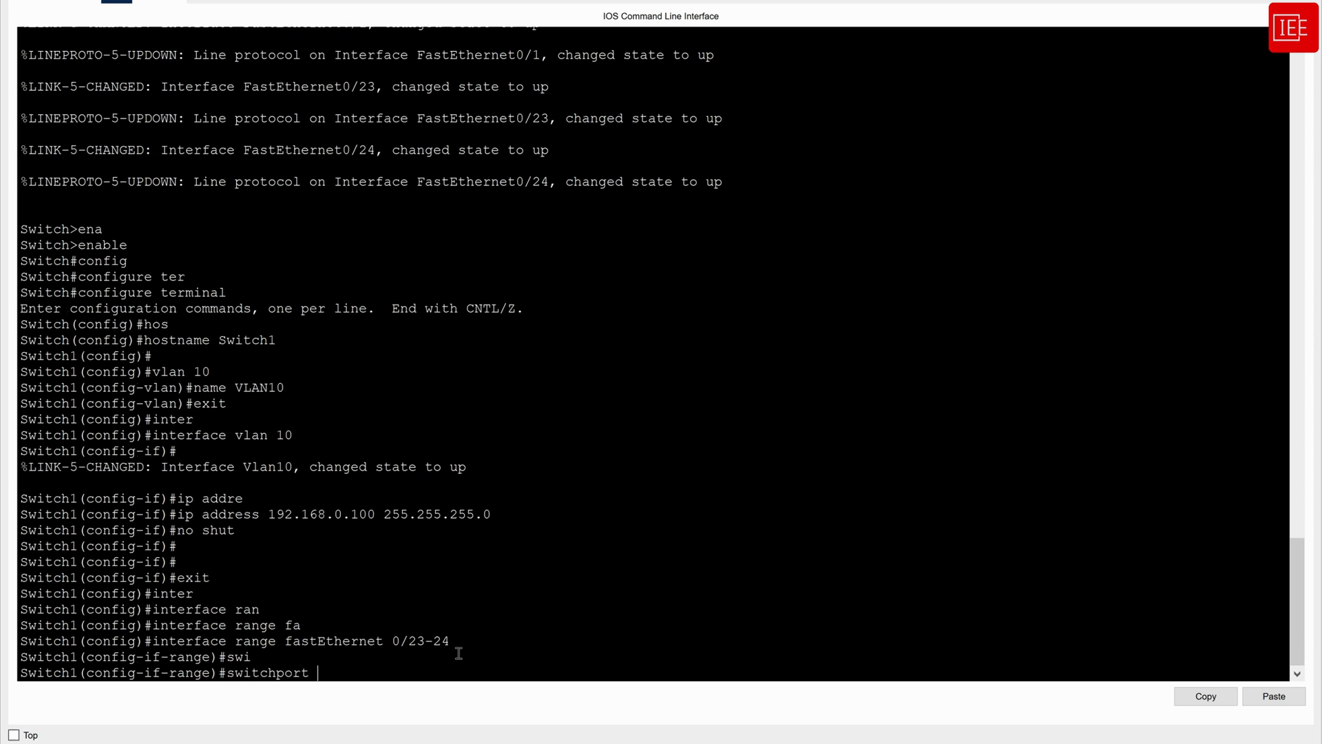
text(mod)
key(Tab)
text(acc)
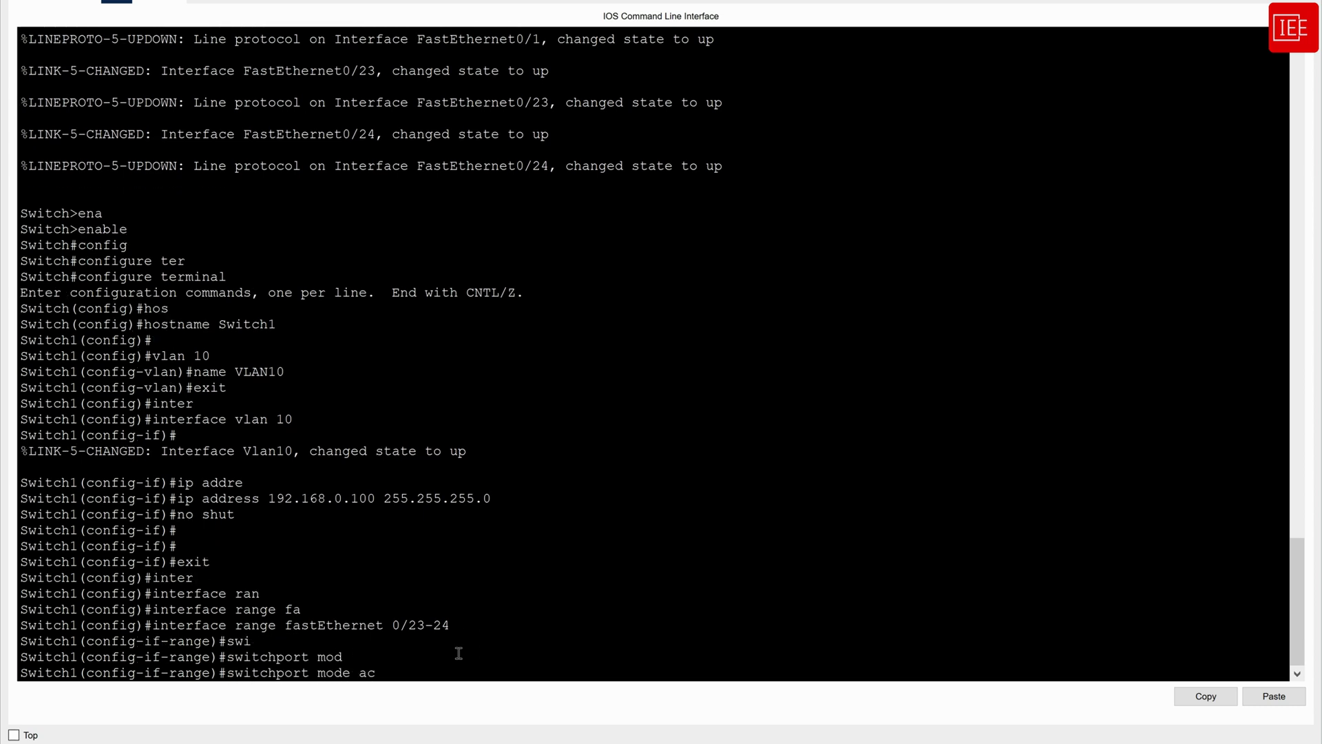
key(Tab)
key(Return)
Assign ports FastEthernet 0/23-24 to access VLAN 10.
text(sw)
key(Tab)
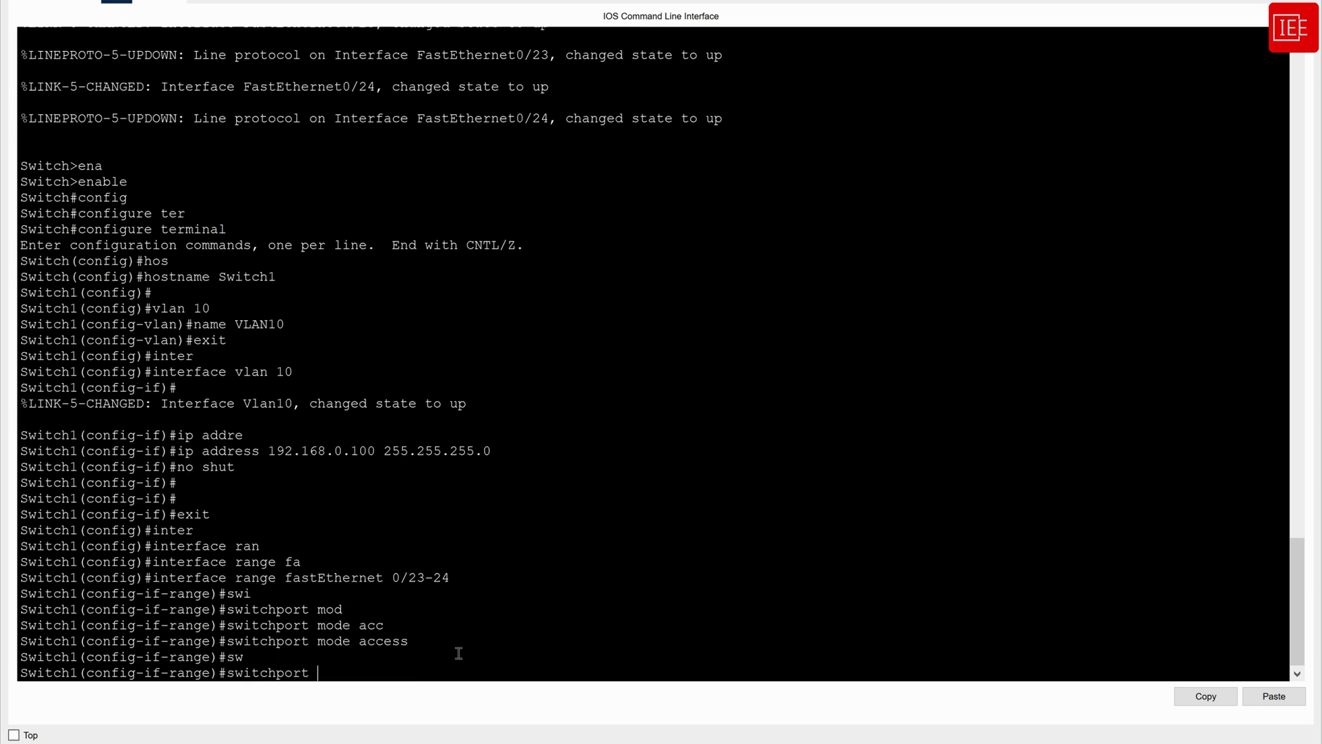
text(acc)
key(Tab)
text(vl)
key(Tab)
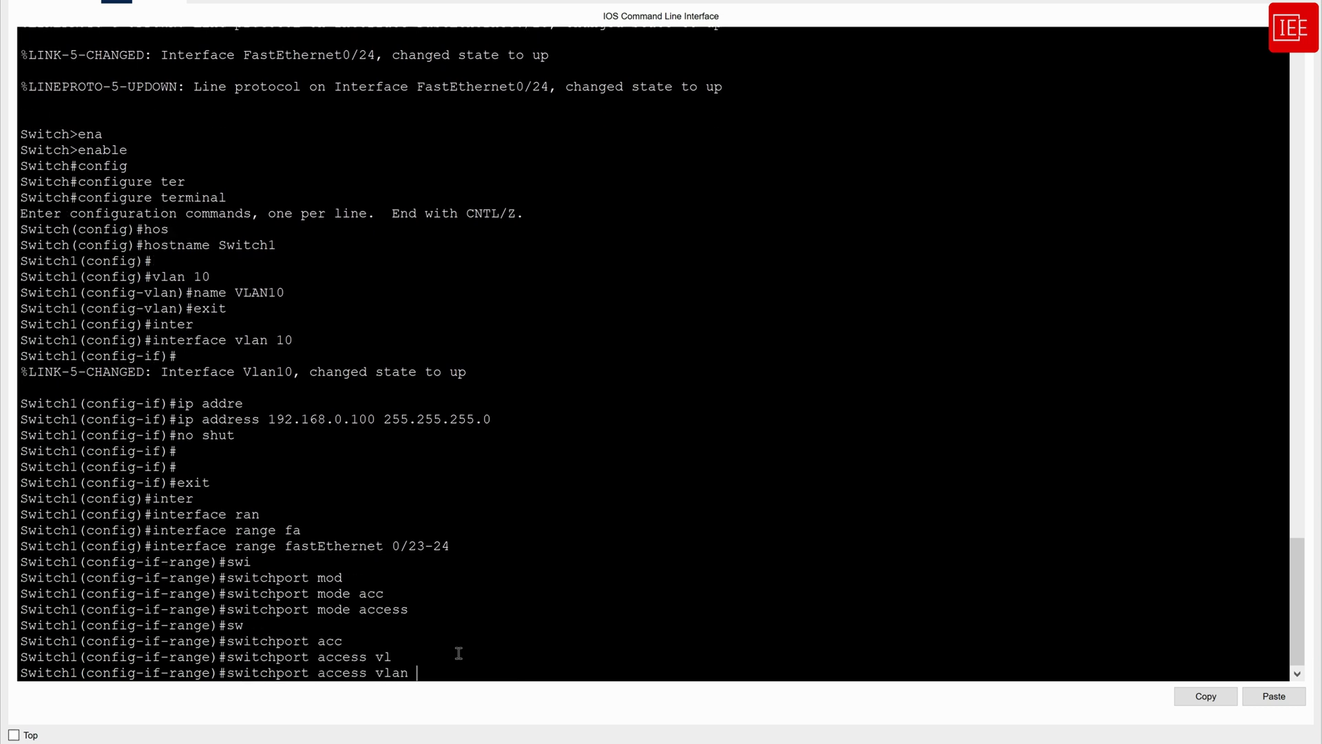
text(10)
key(Return)
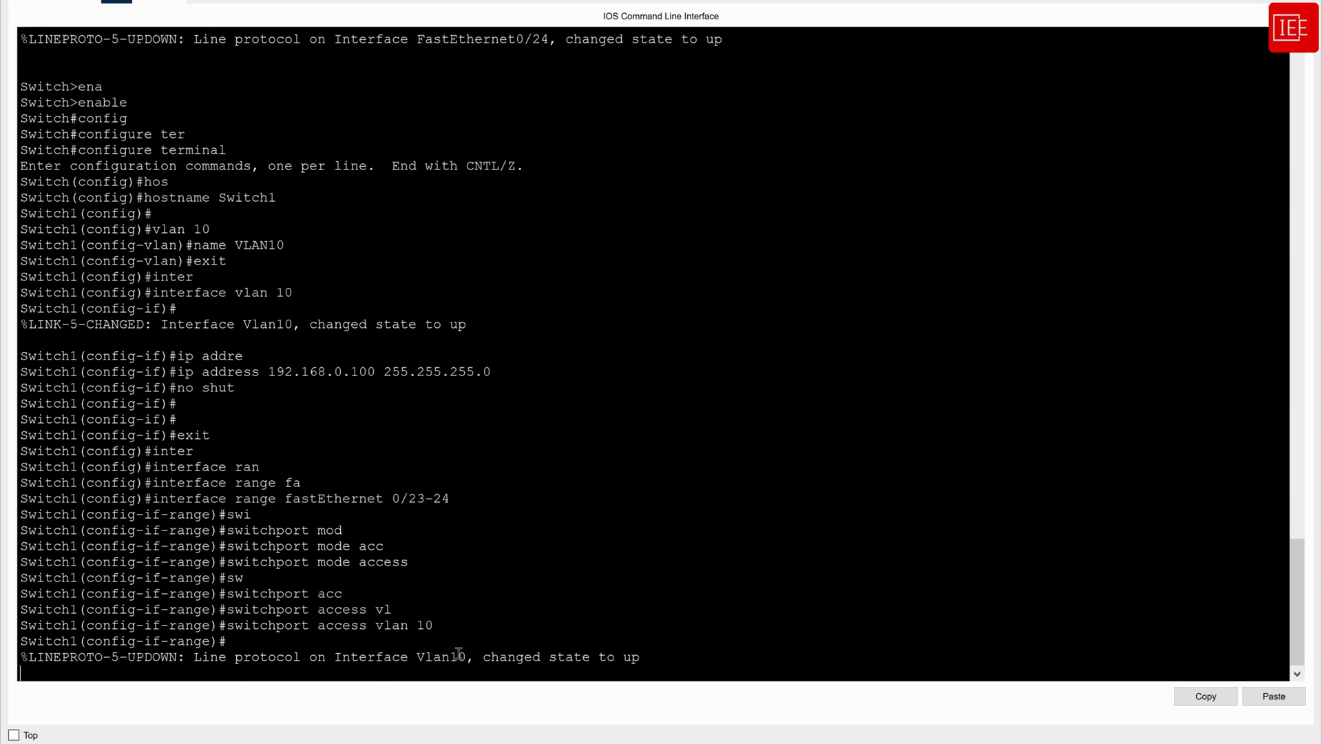
key(Return)
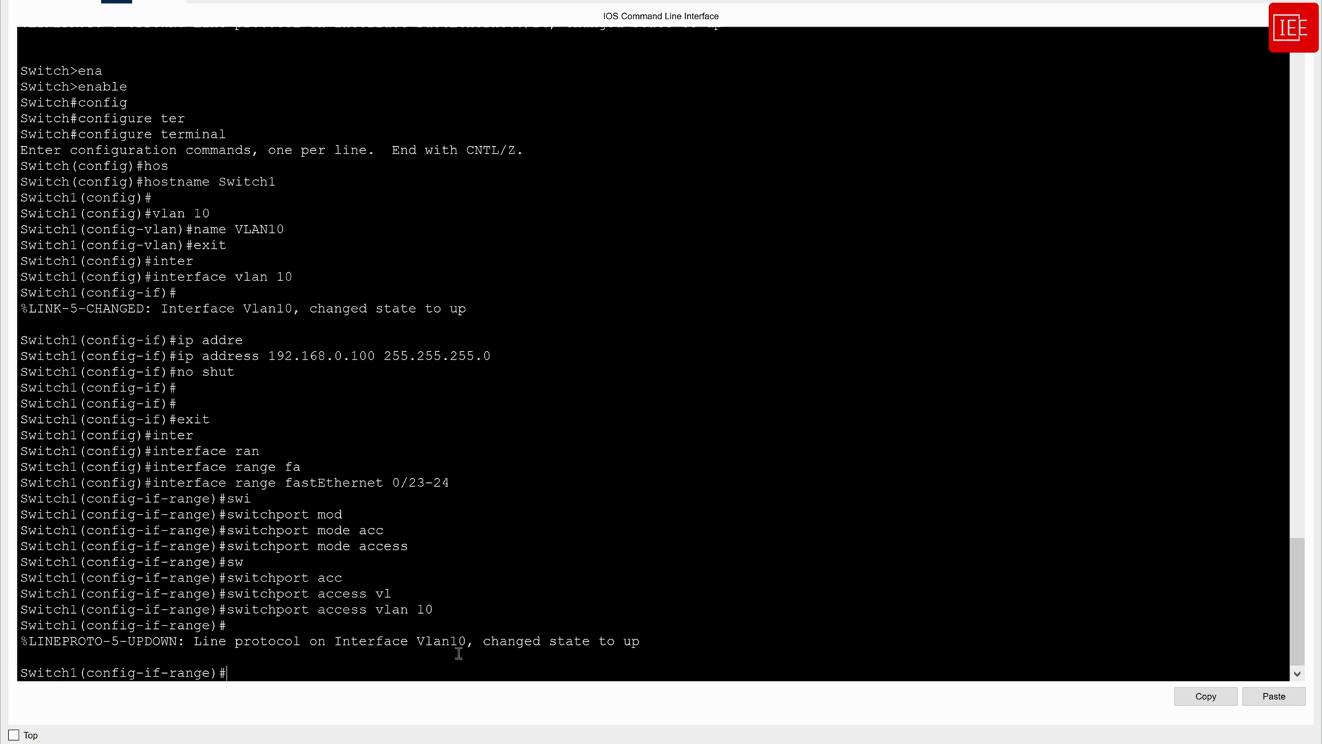
Leave the port range and open interface FastEthernet 0/1 for configuration.
text(exit)
key(Return)
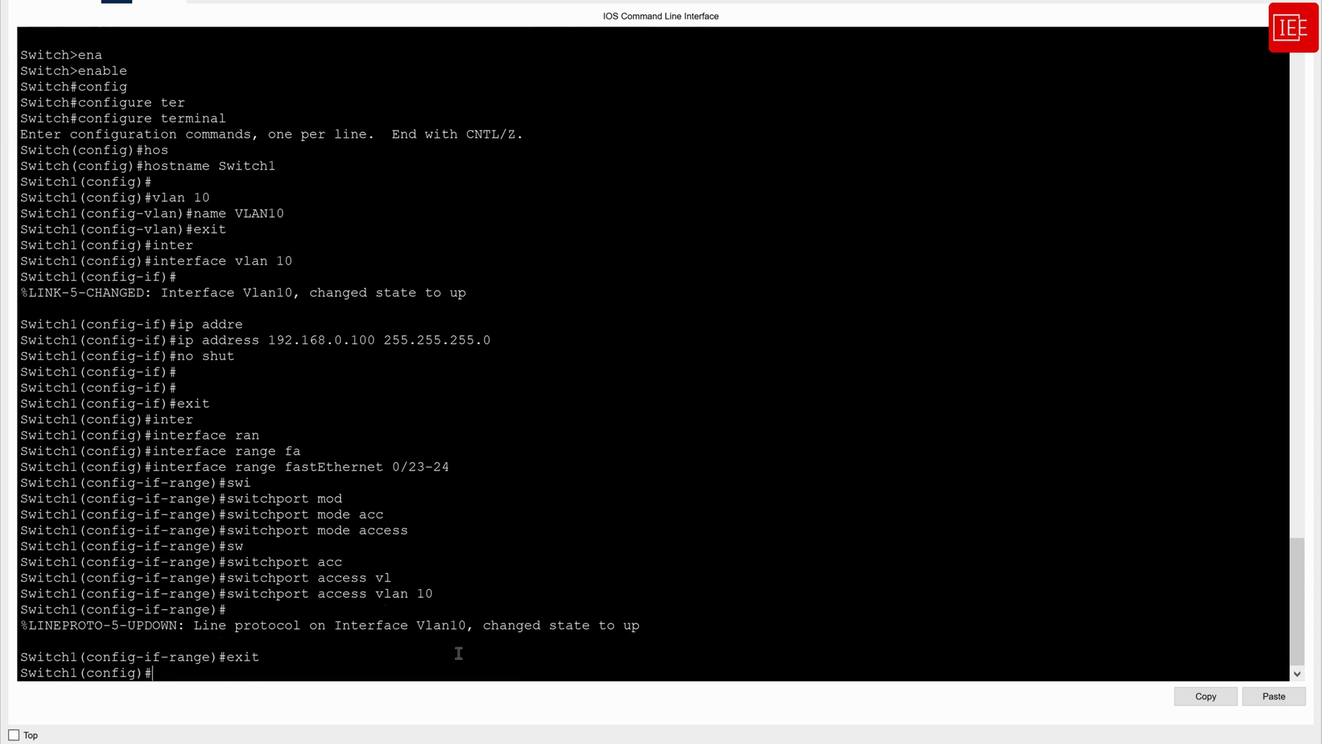
text(inter)
key(Tab)
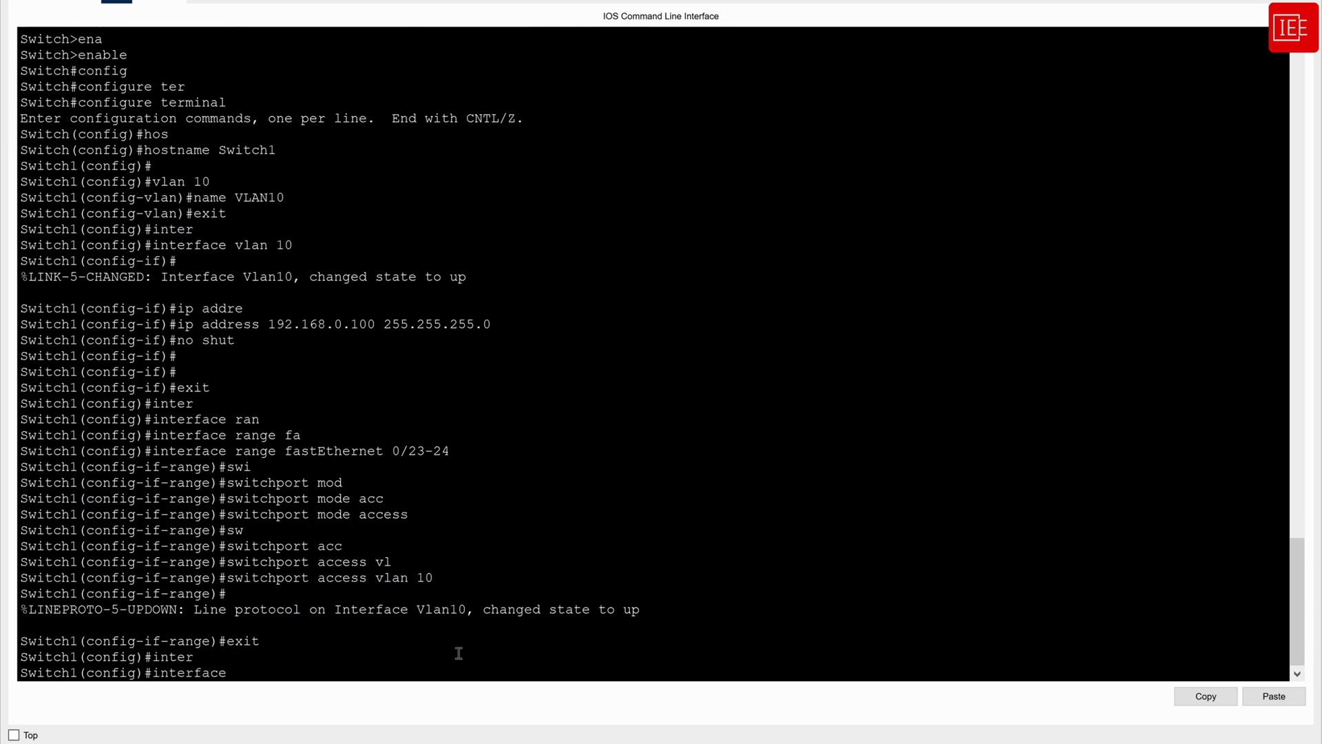
text(ga)
key(Tab)
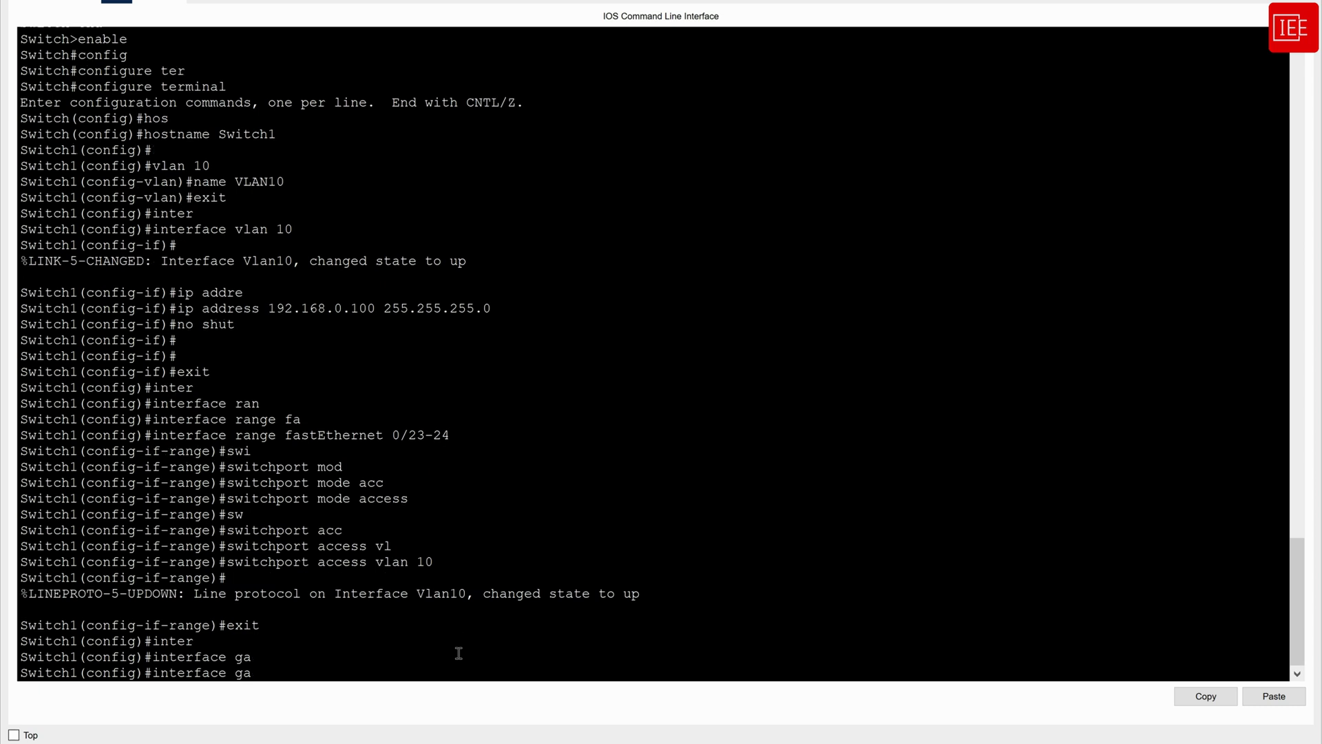
key(BackSpace)
key(BackSpace)
text(fa)
key(Tab)
text(0/)
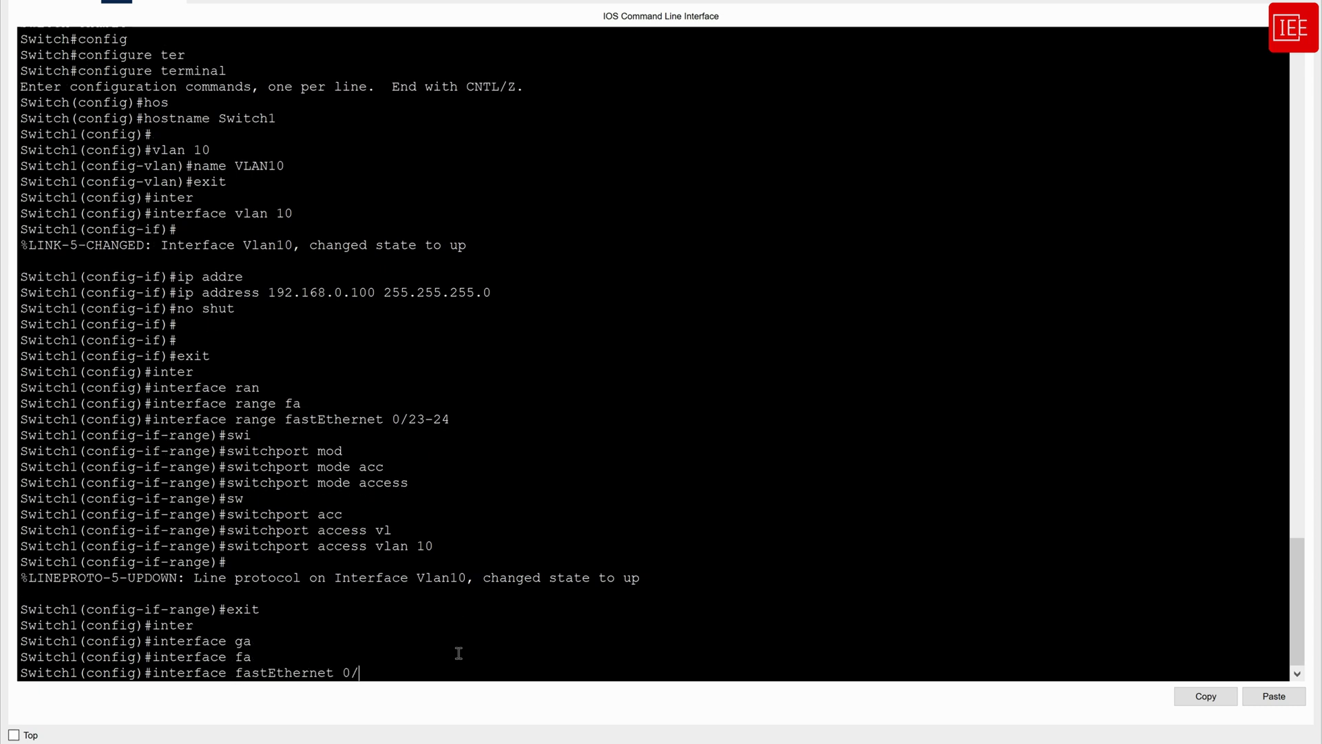
text(1)
key(Return)
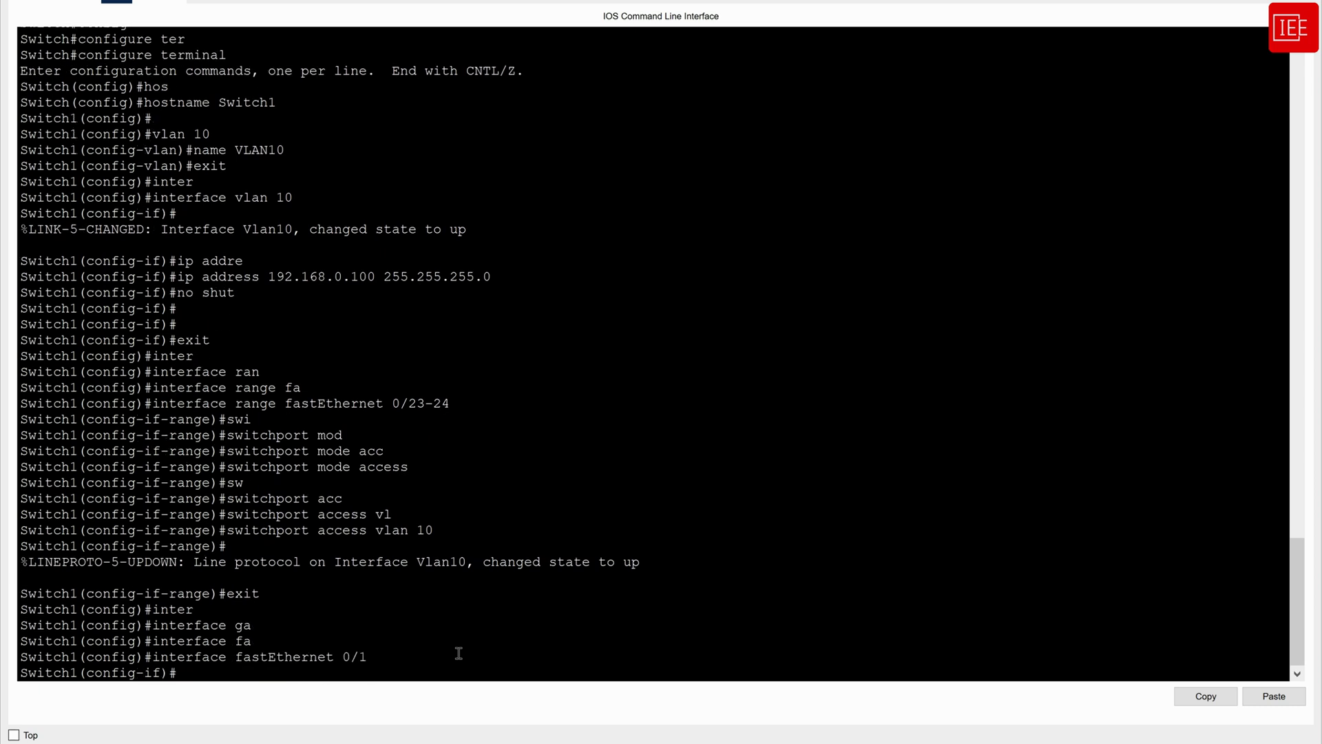
Set FastEthernet 0/1 to switchport mode access.
text(sw)
key(Tab)
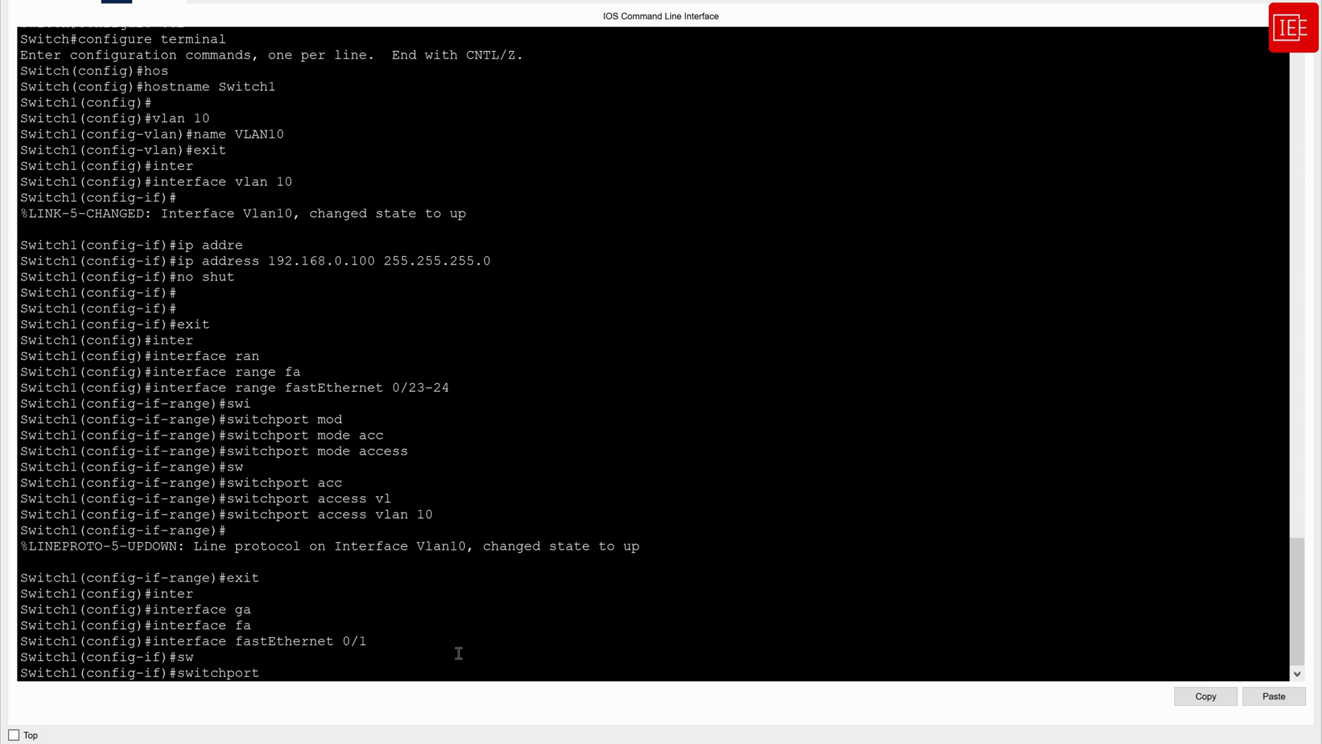
text(mo)
key(Tab)
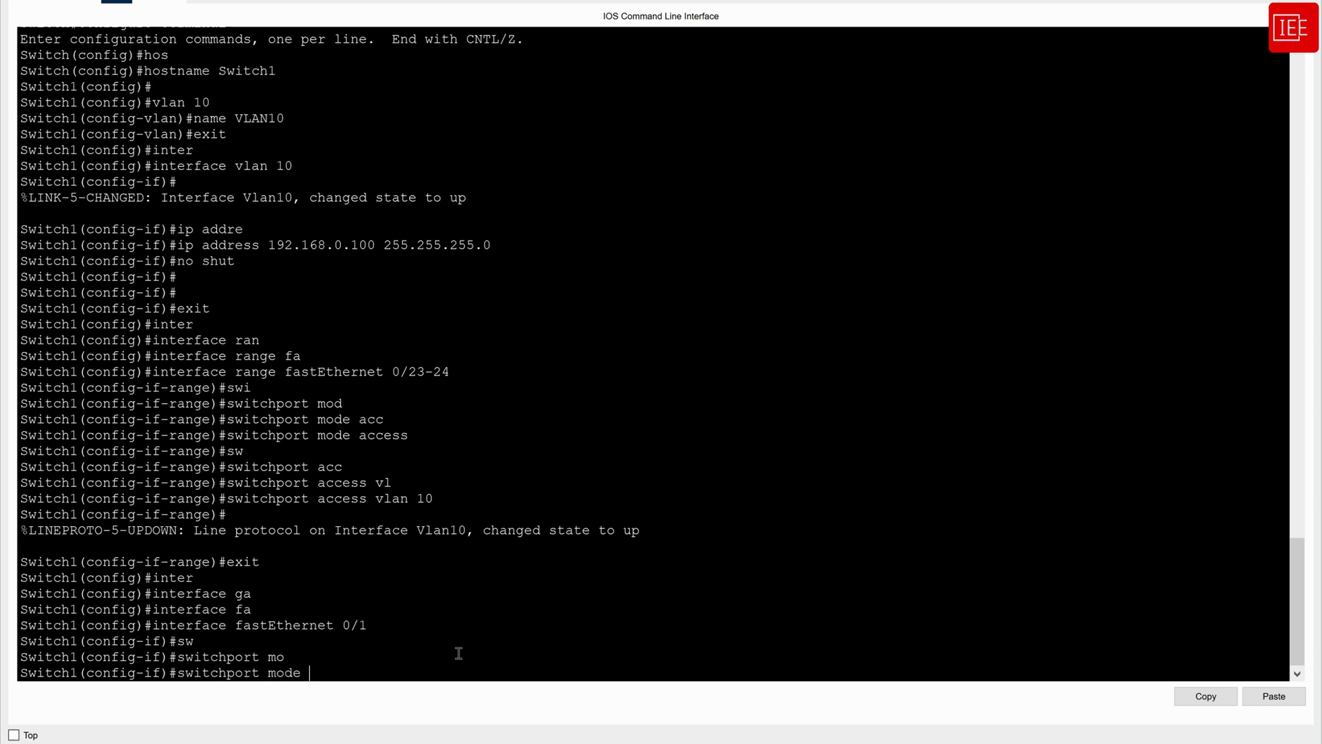
text(acc)
key(Tab)
key(Return)
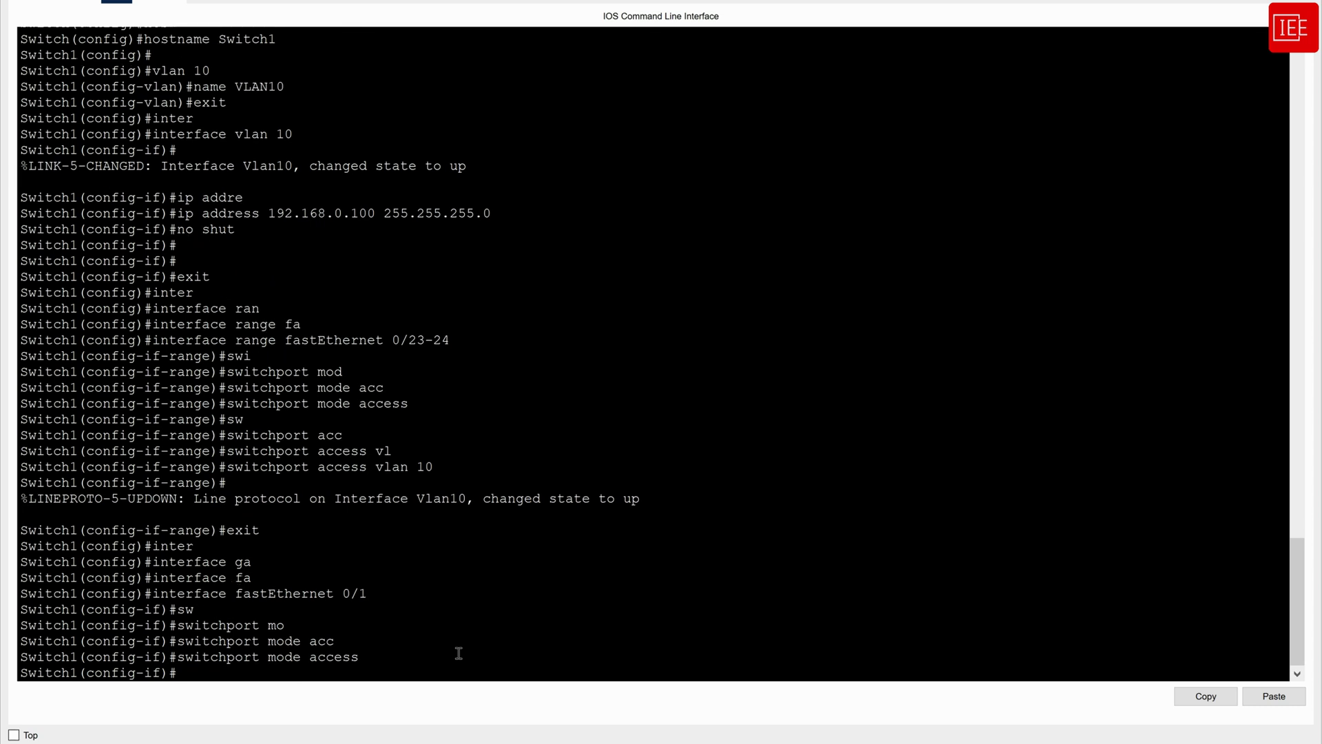
Assign FastEthernet 0/1 to access VLAN 10.
text(sw)
key(Tab)
text(acc)
key(Tab)
text(vl)
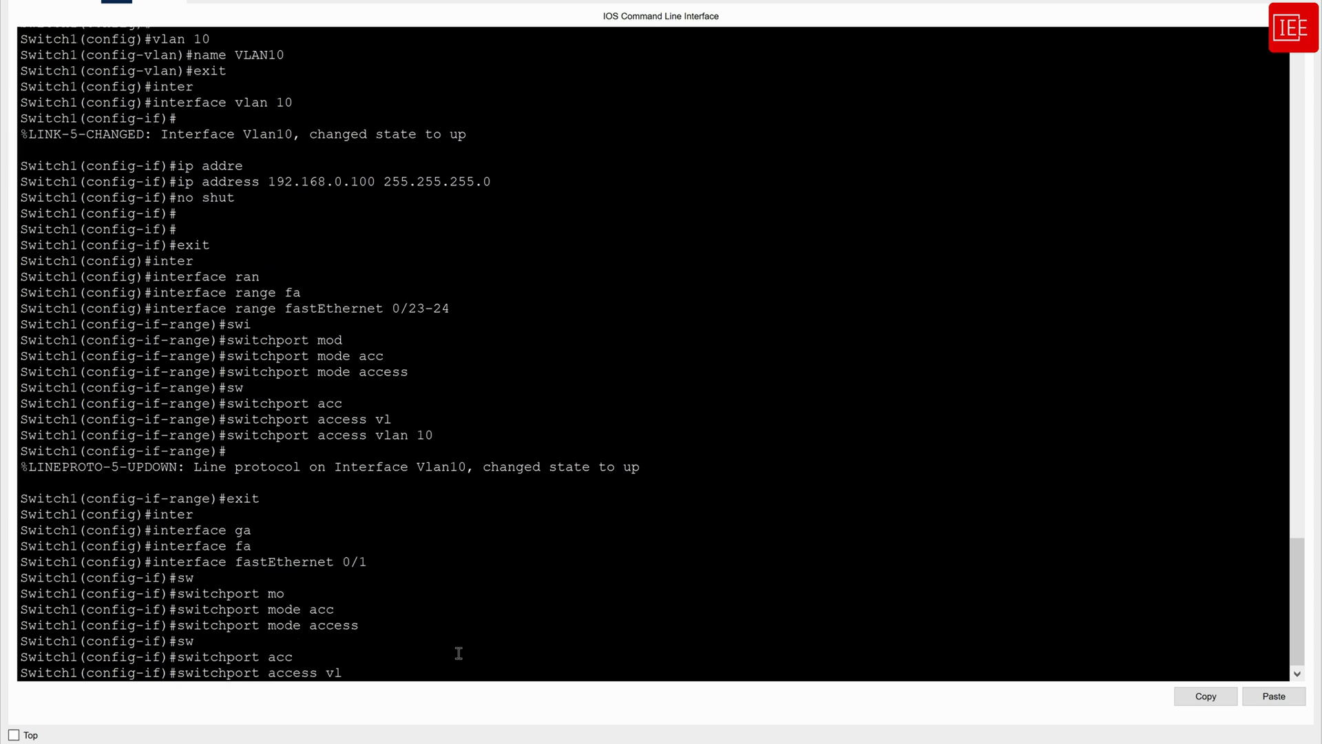
key(Tab)
text(10)
key(Return)
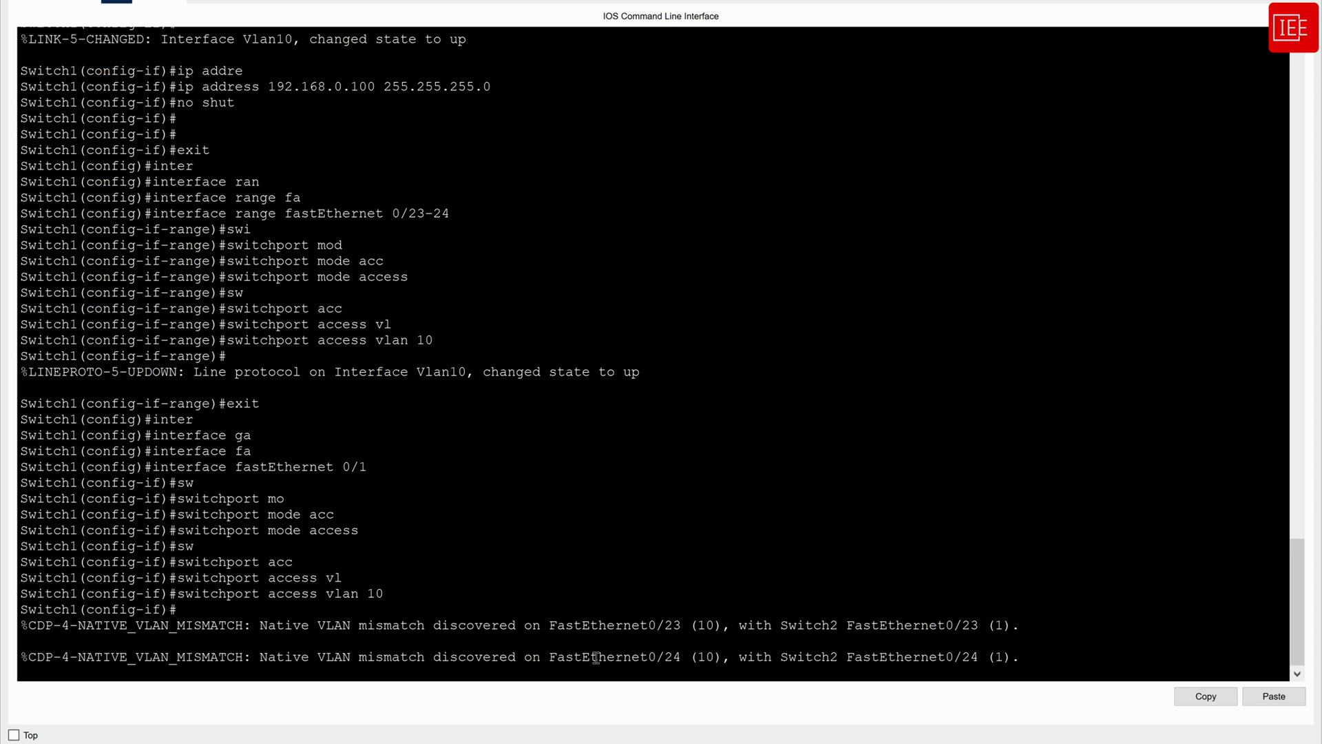
key(Return)
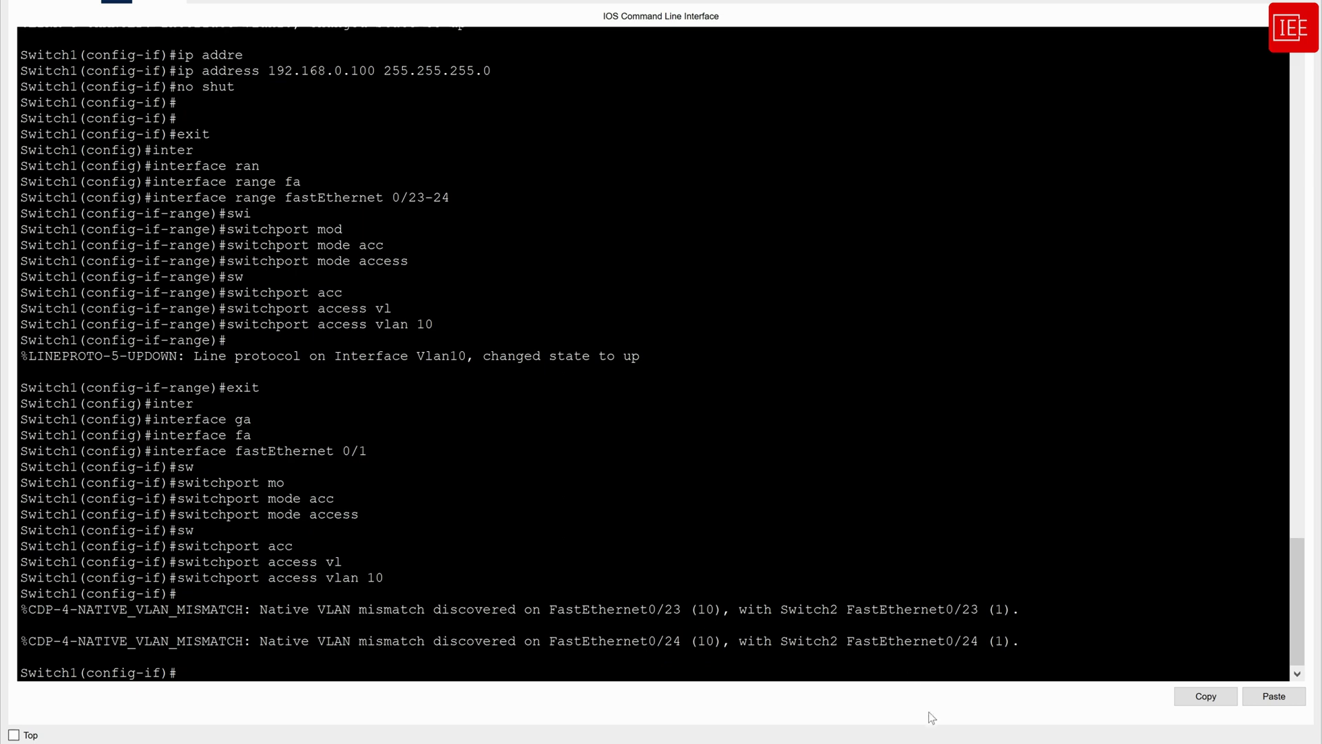
On Switch2, make the FastEthernet 0/23-24 range access ports in VLAN 10.
mouse_move(970, 724)
click(1103, 683)
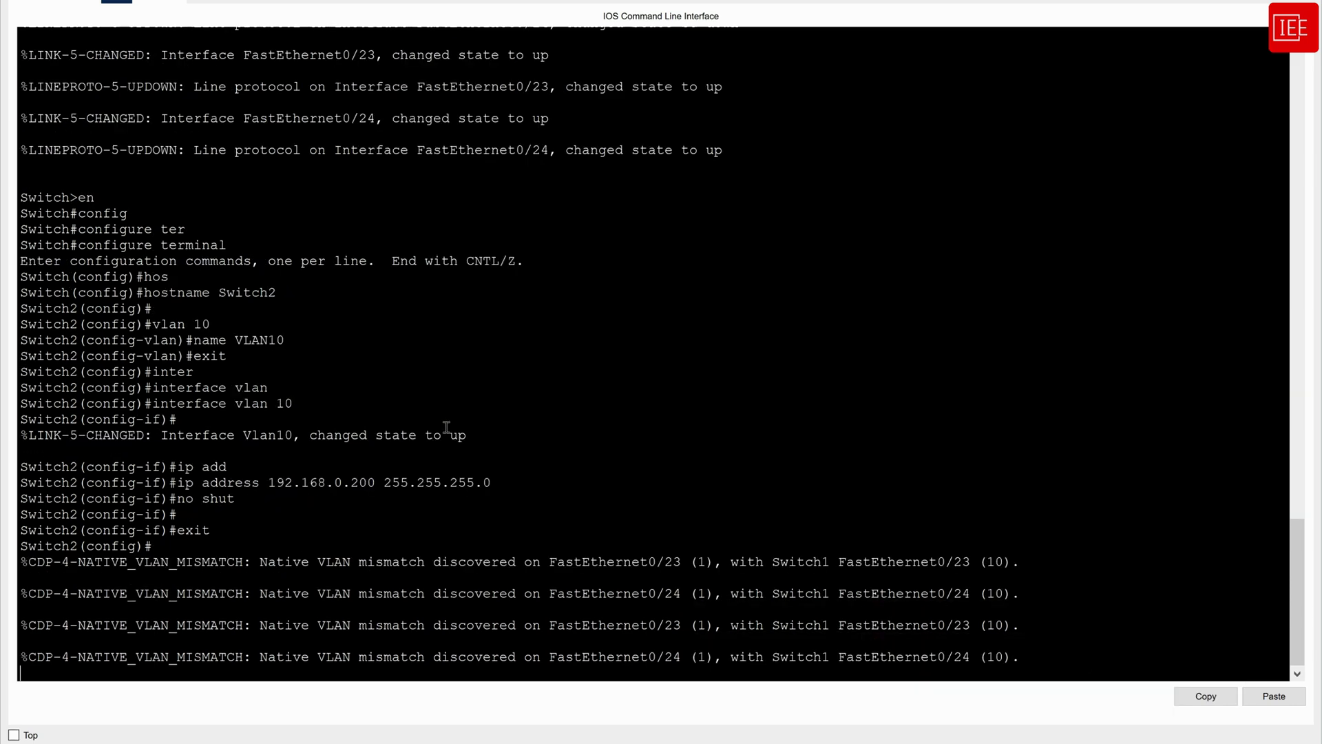
key(Return)
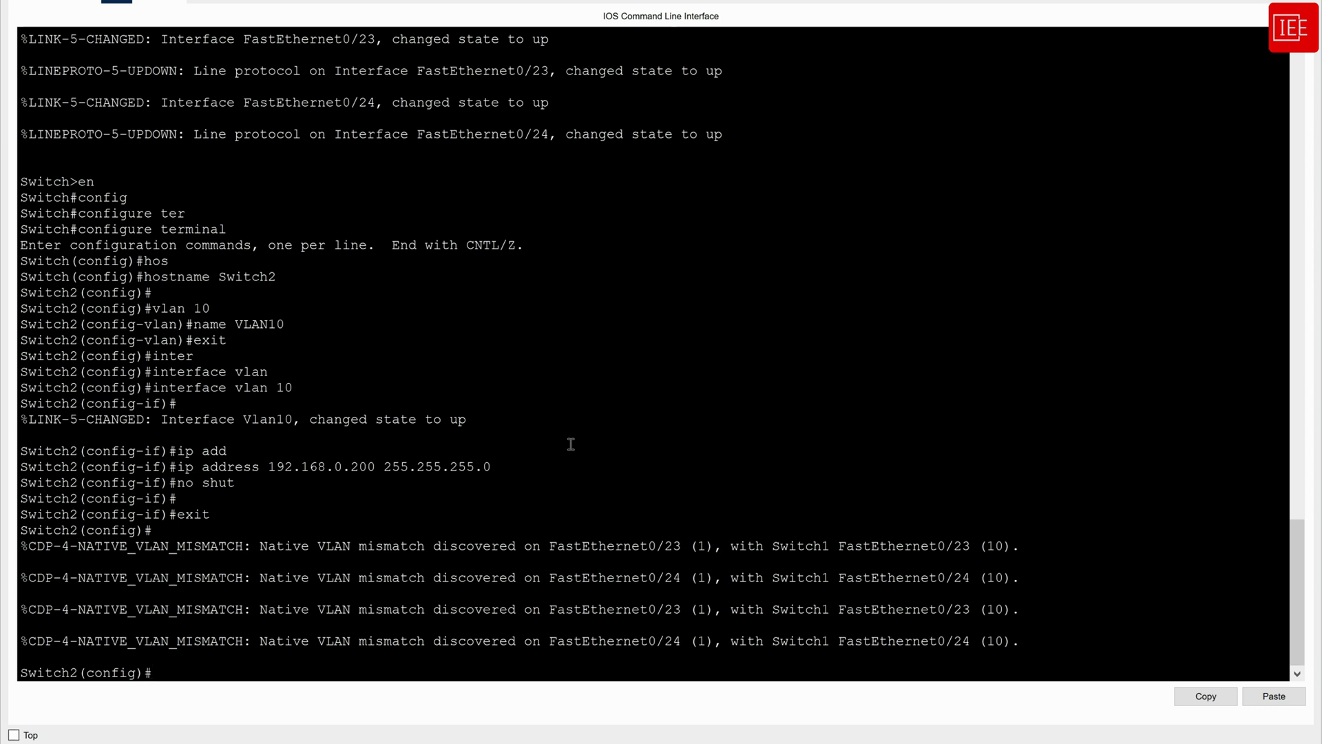
text(inter)
key(Tab)
text(range)
key(Tab)
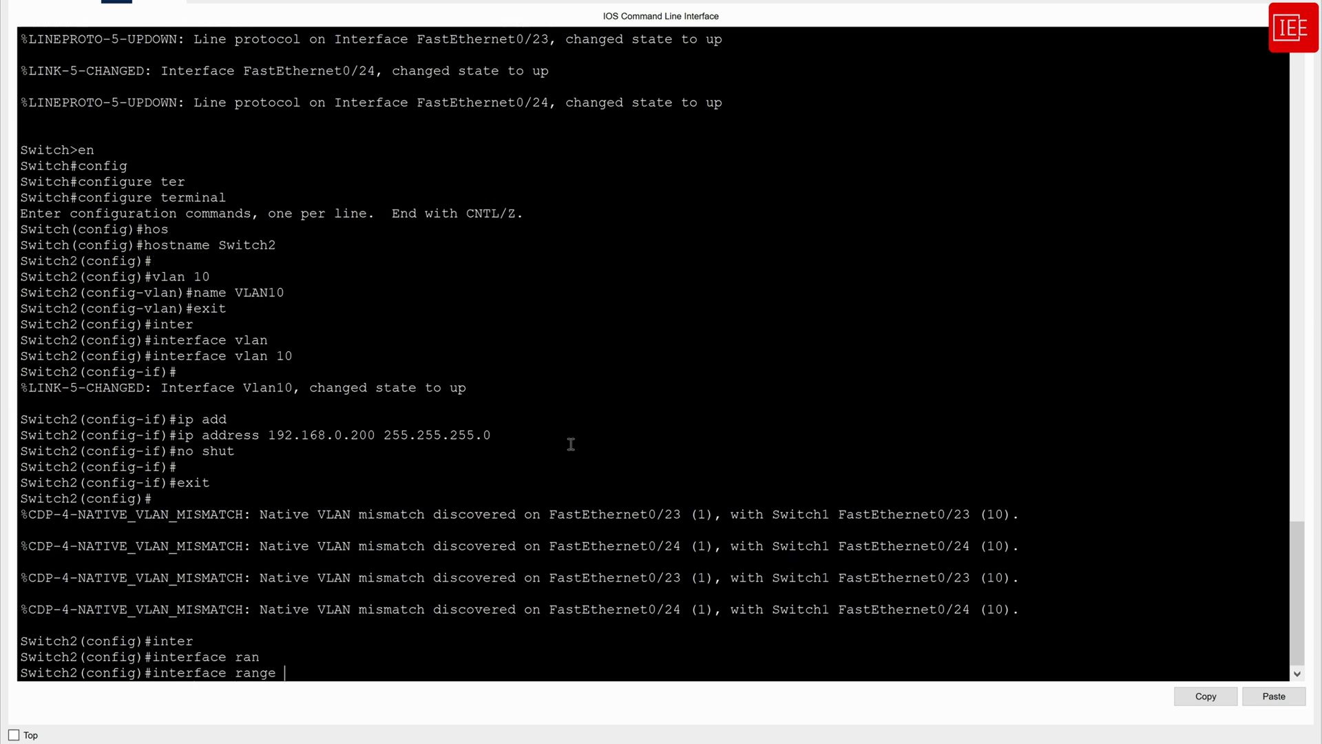
text(fa)
key(Tab)
text(0/)
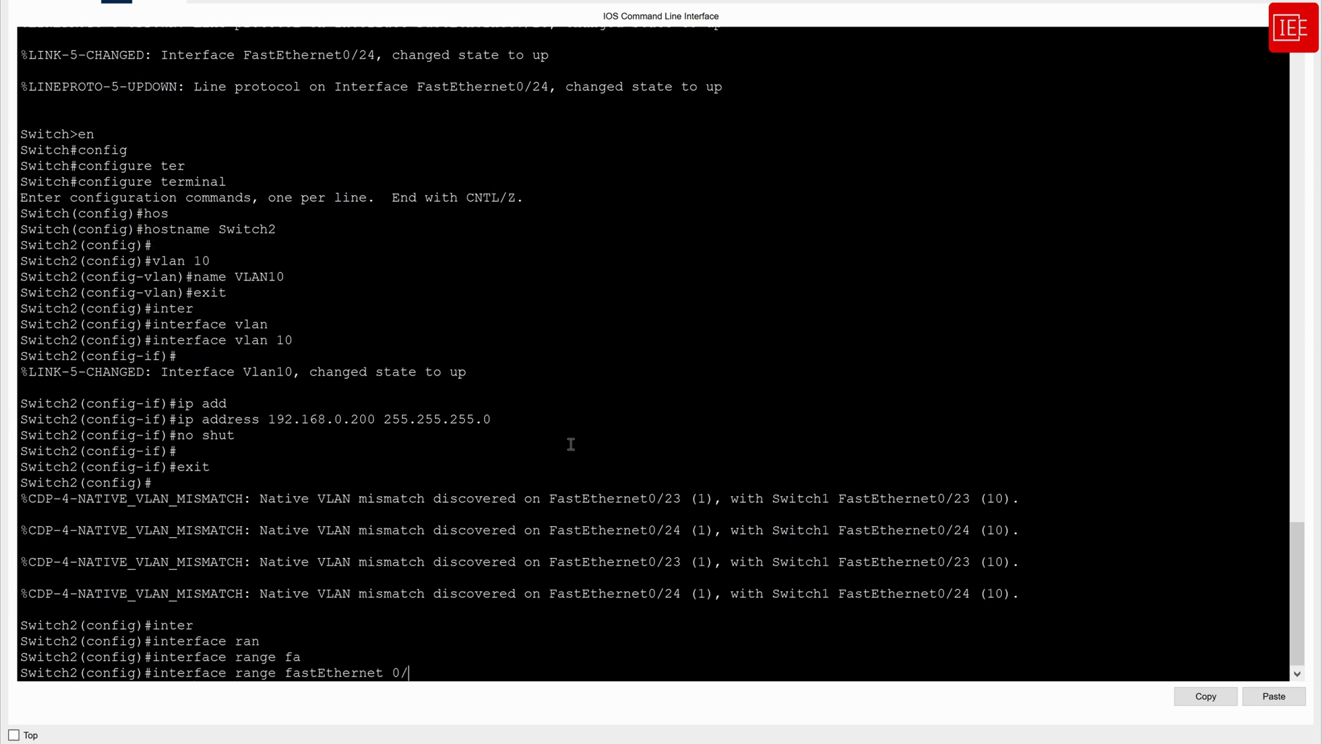
text(23)
key(Tab)
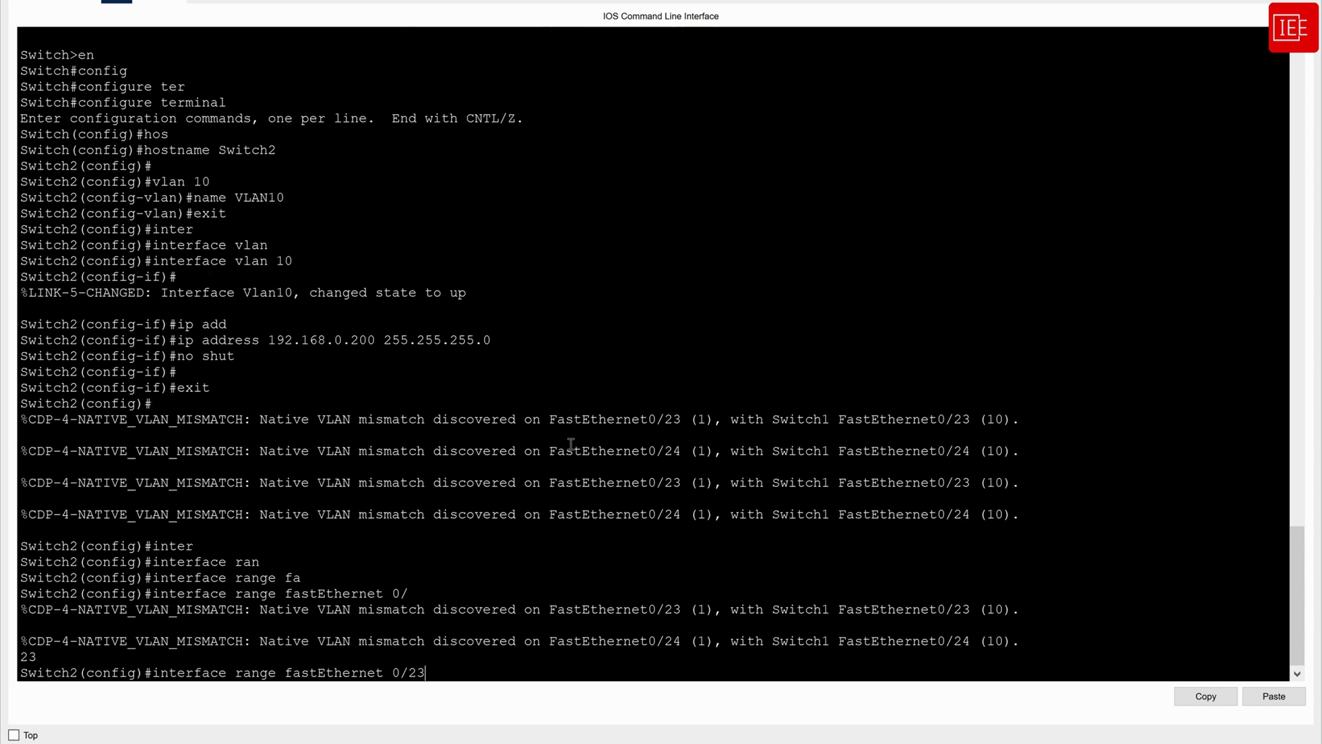
text(-)
text(24)
key(Return)
text(swi)
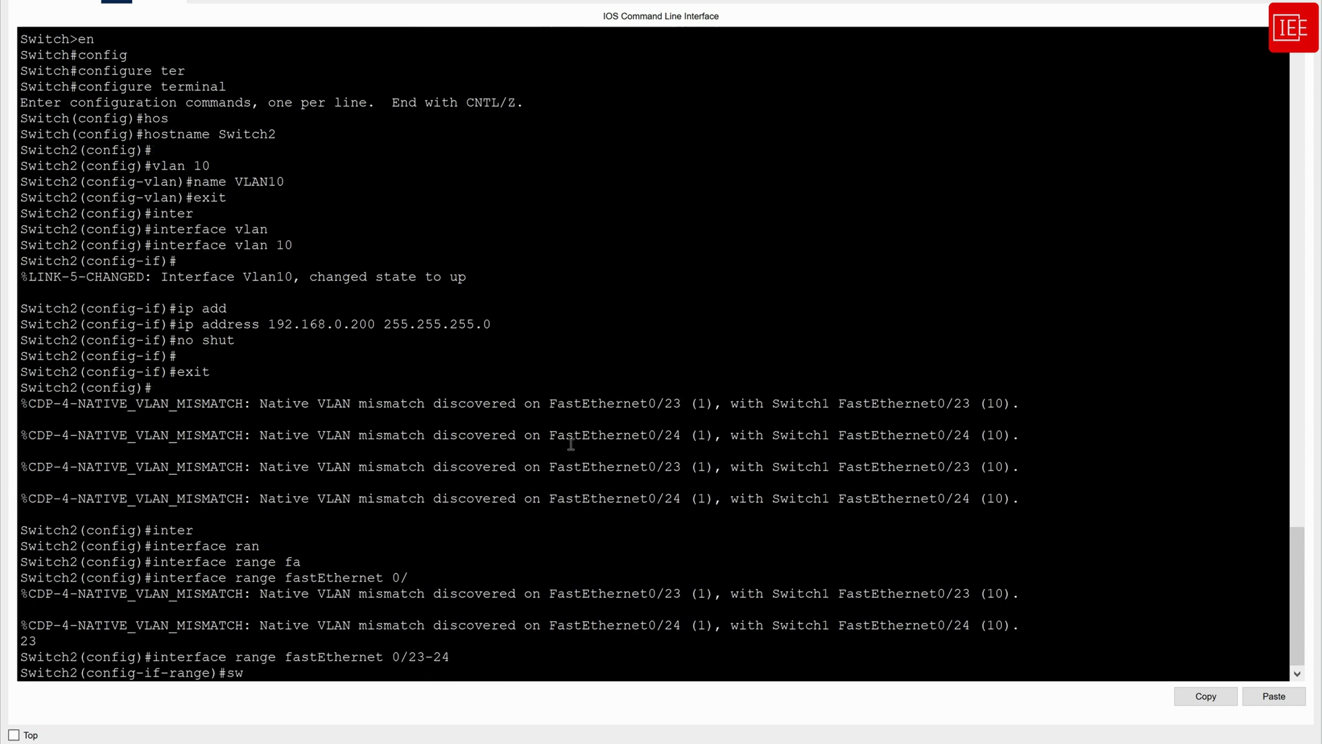
key(Tab)
text(mod)
key(Tab)
text(acc)
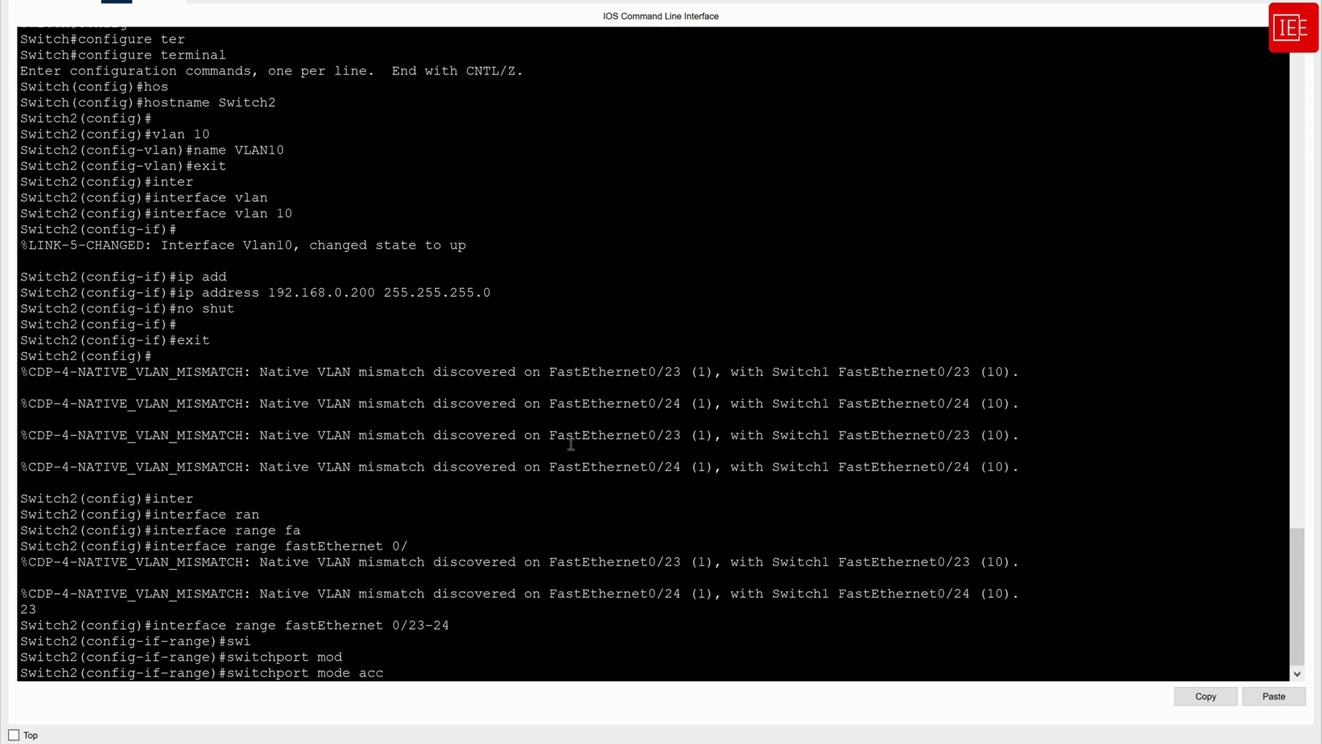
key(Tab)
key(Return)
text(sw)
key(Tab)
text(acc)
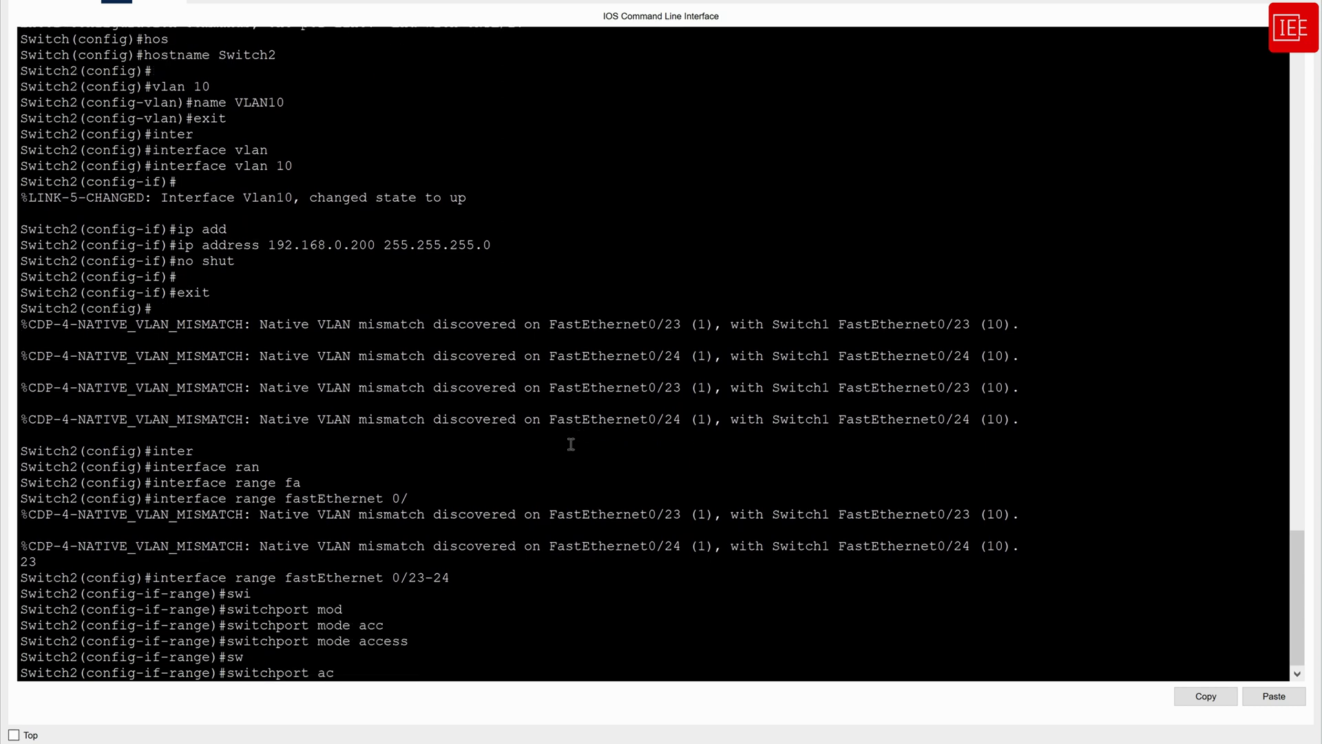
key(Tab)
text(vl)
key(Tab)
text(10)
key(Return)
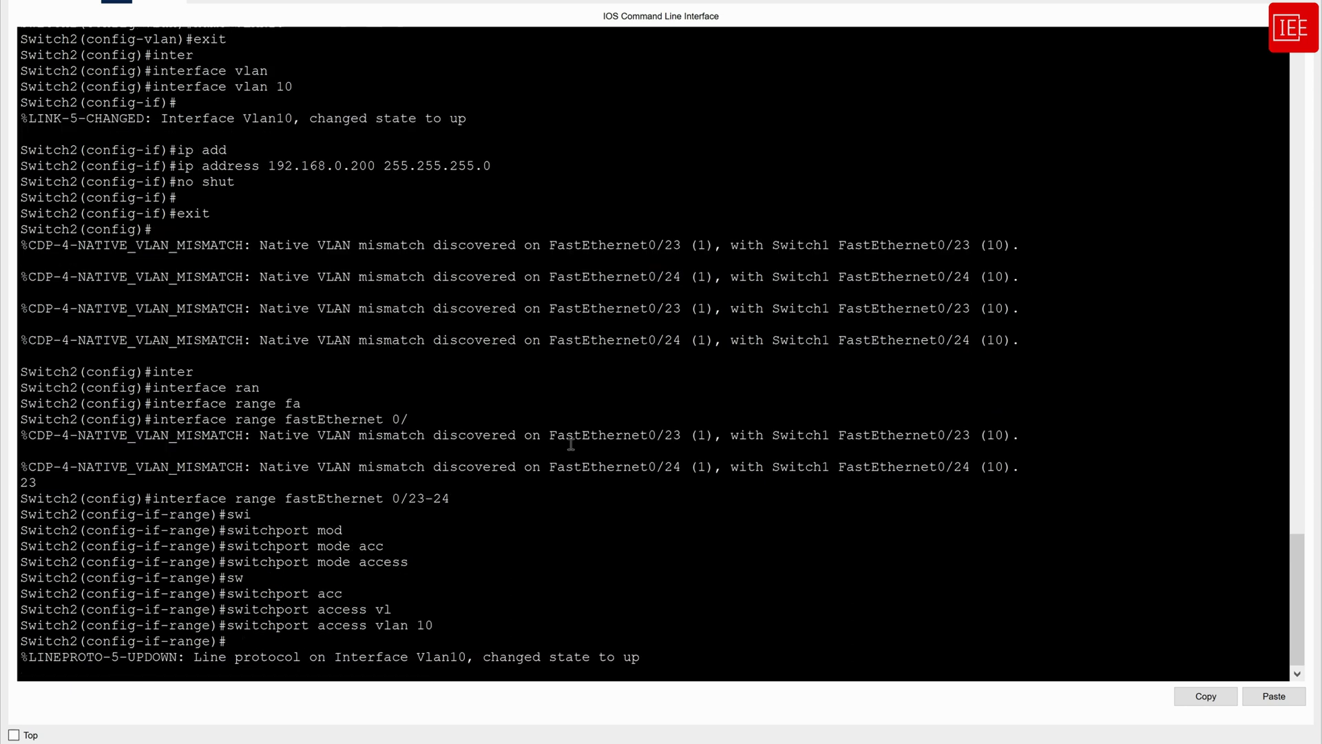
key(Return)
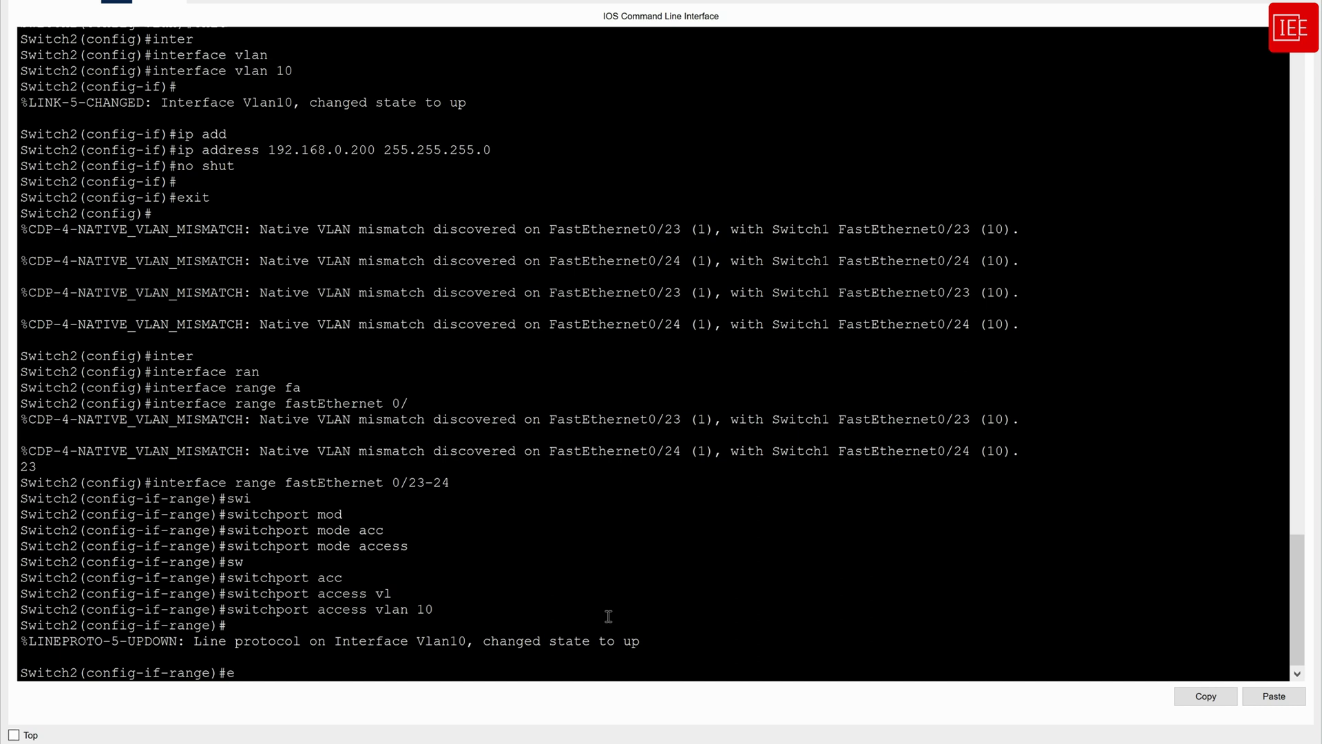
Exit the range and make FastEthernet 0/1 an access port in VLAN 10 too.
text(xit)
key(Return)
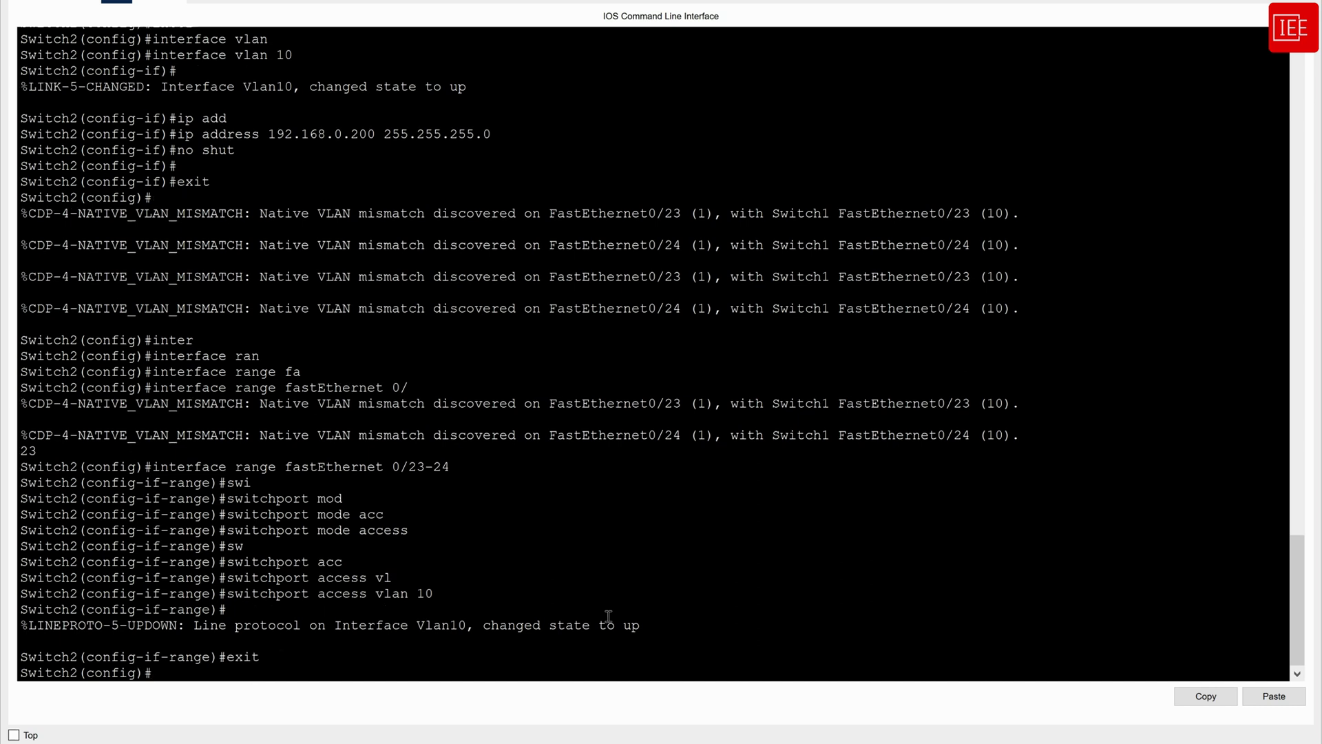
text(inter)
key(Tab)
text(fa)
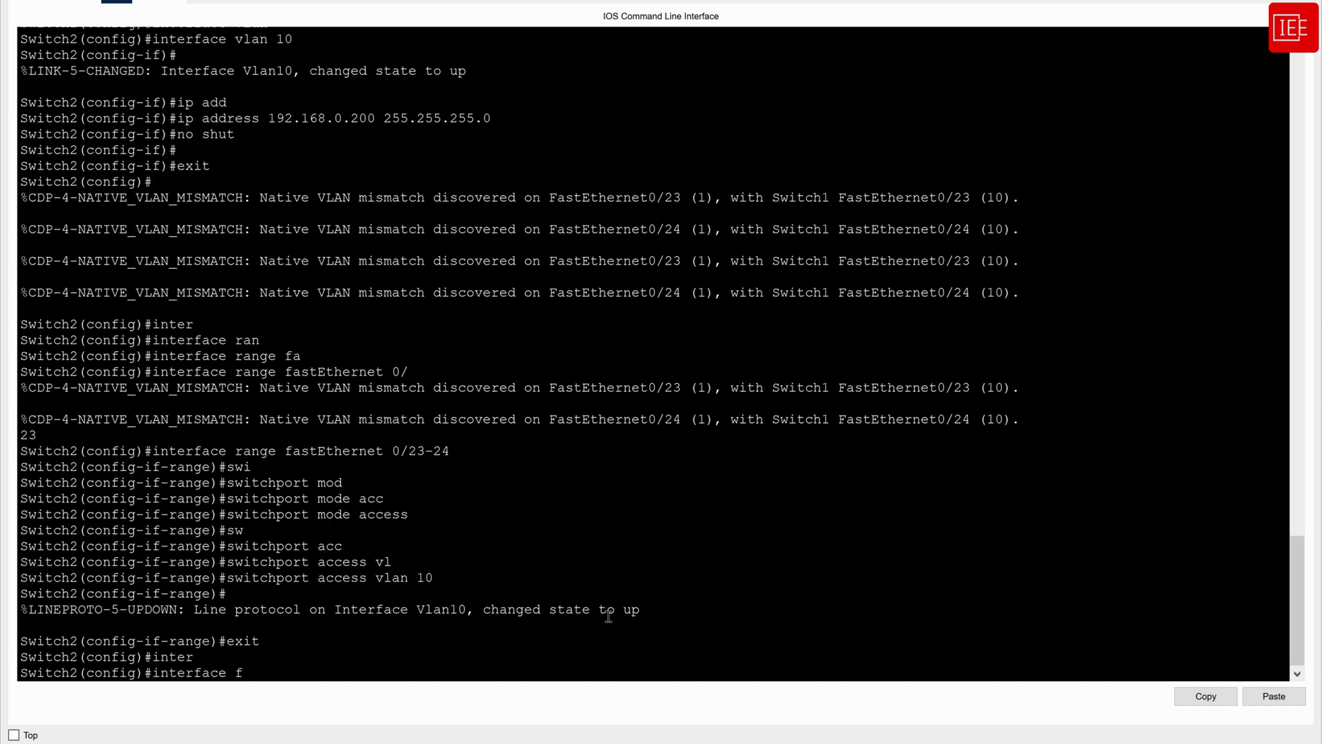
key(Tab)
text(0/1)
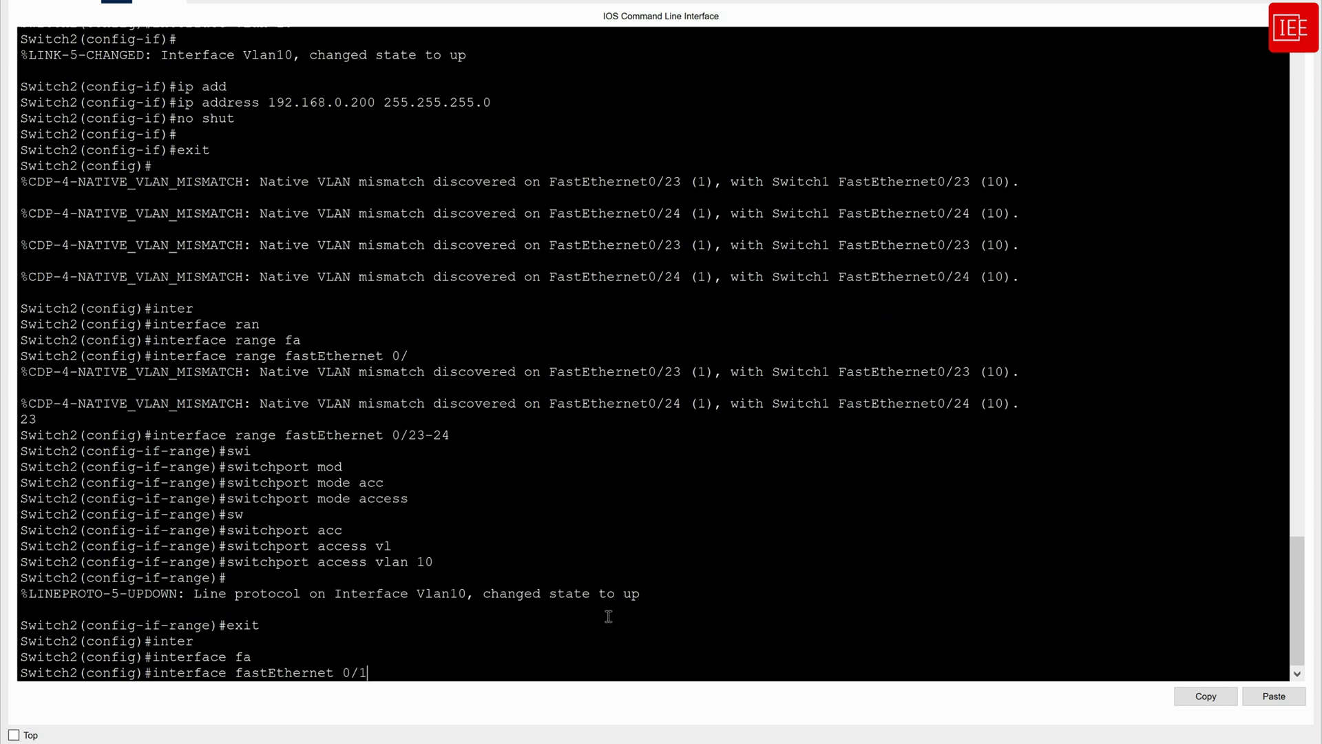
key(Return)
text(swi)
key(Tab)
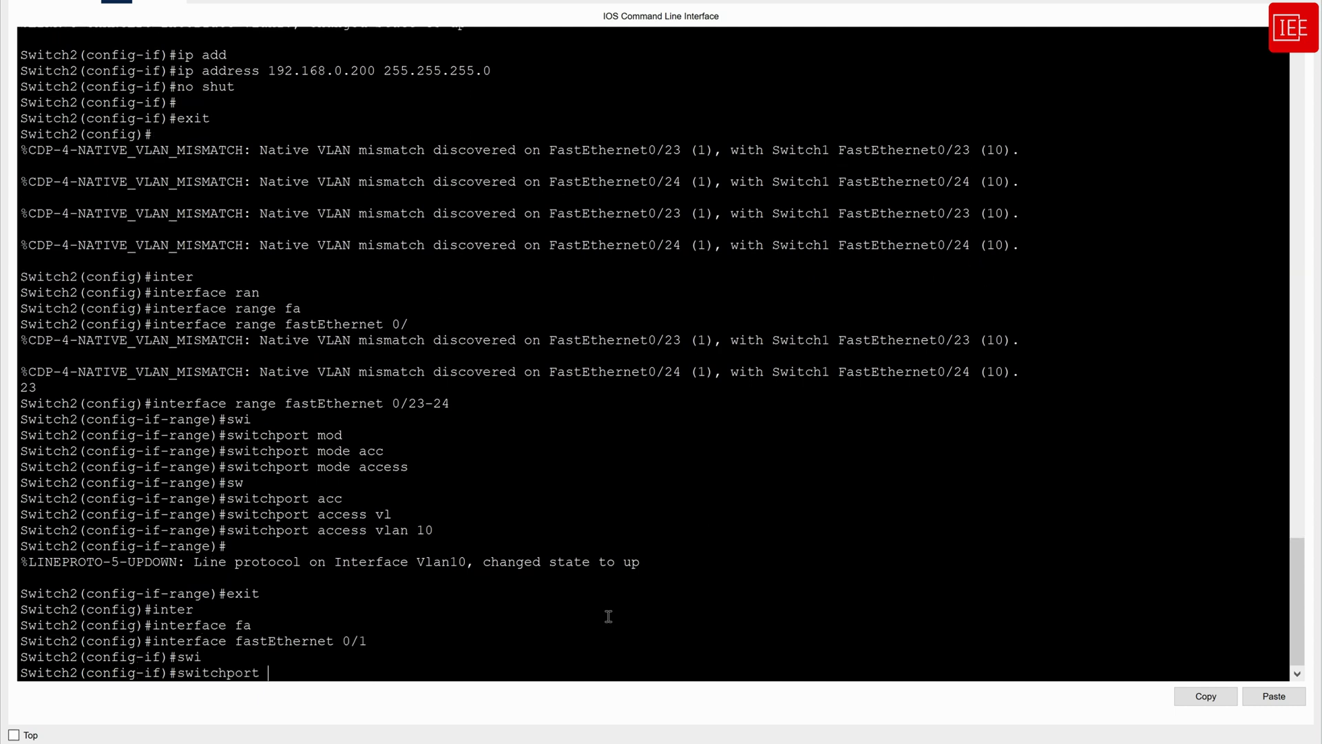
text(mod)
key(Tab)
text(acc)
key(Tab)
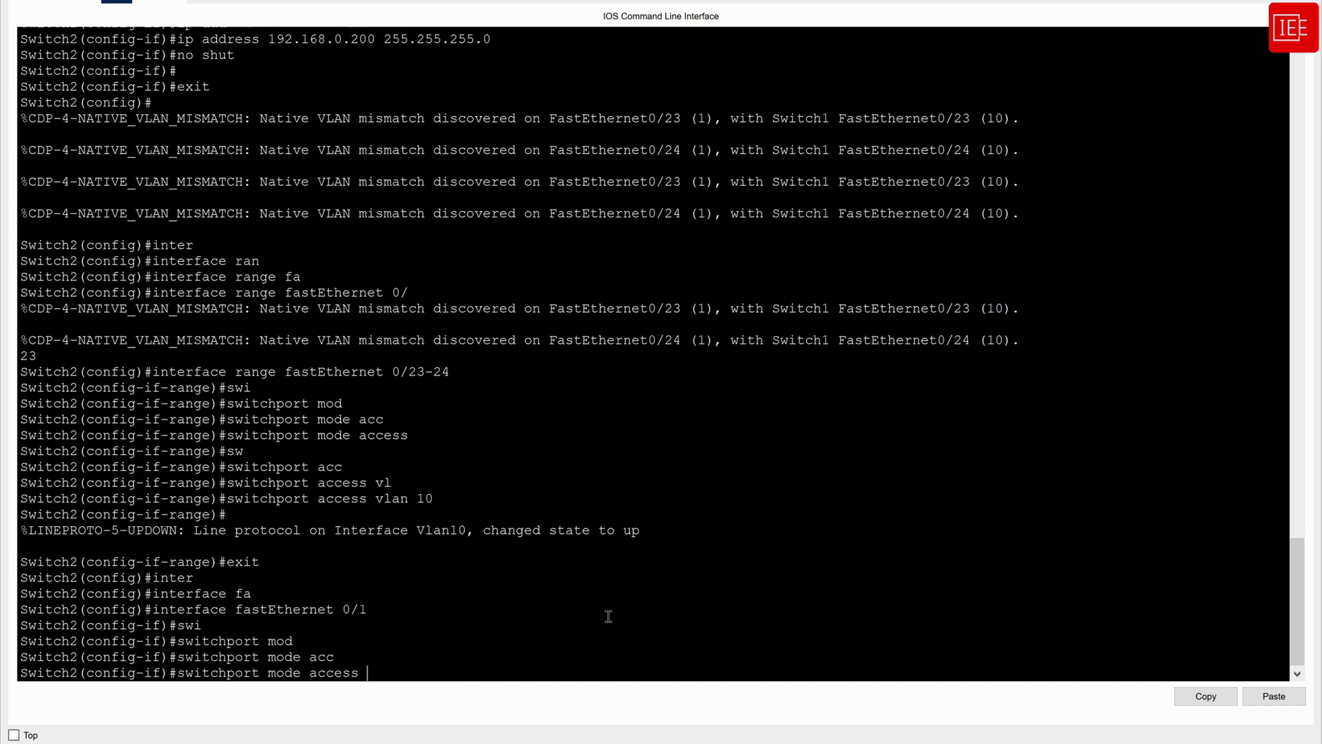
key(Return)
text(sw)
key(Tab)
text(acce)
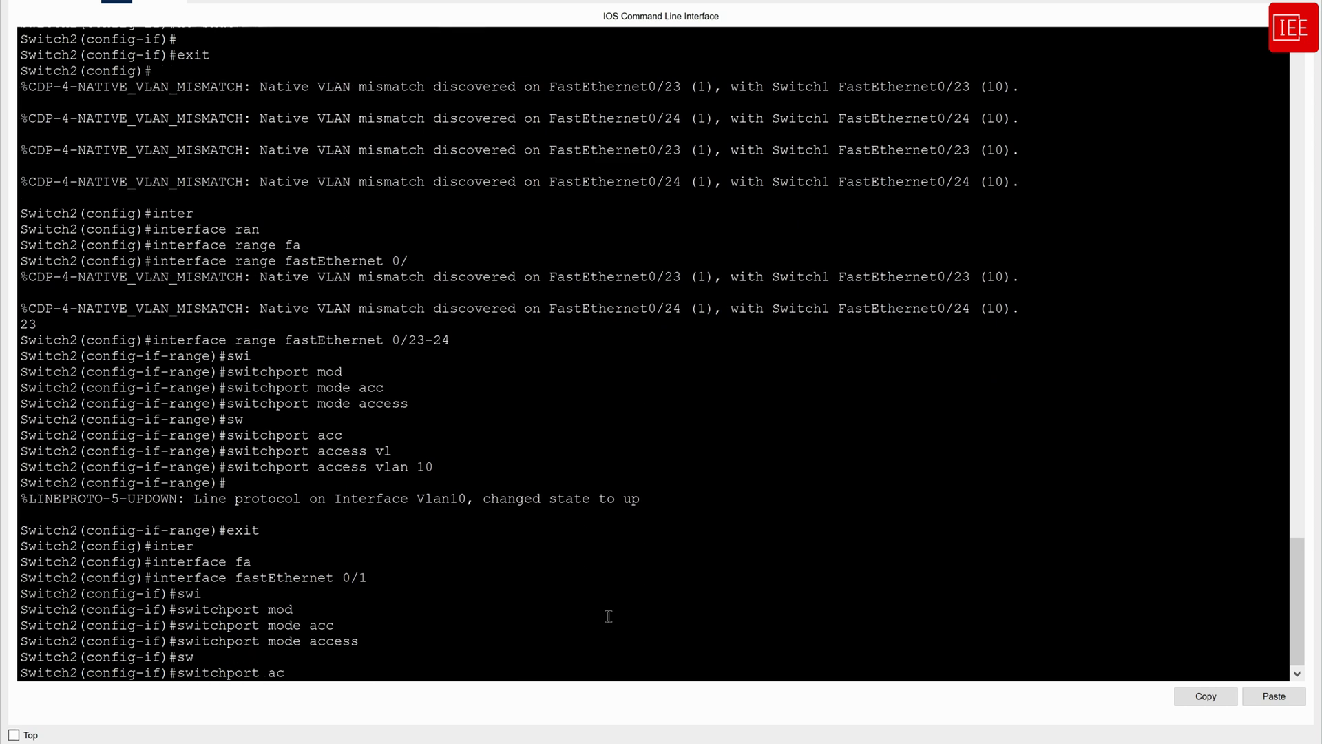
key(Tab)
text(vl)
key(Tab)
text(10)
key(Return)
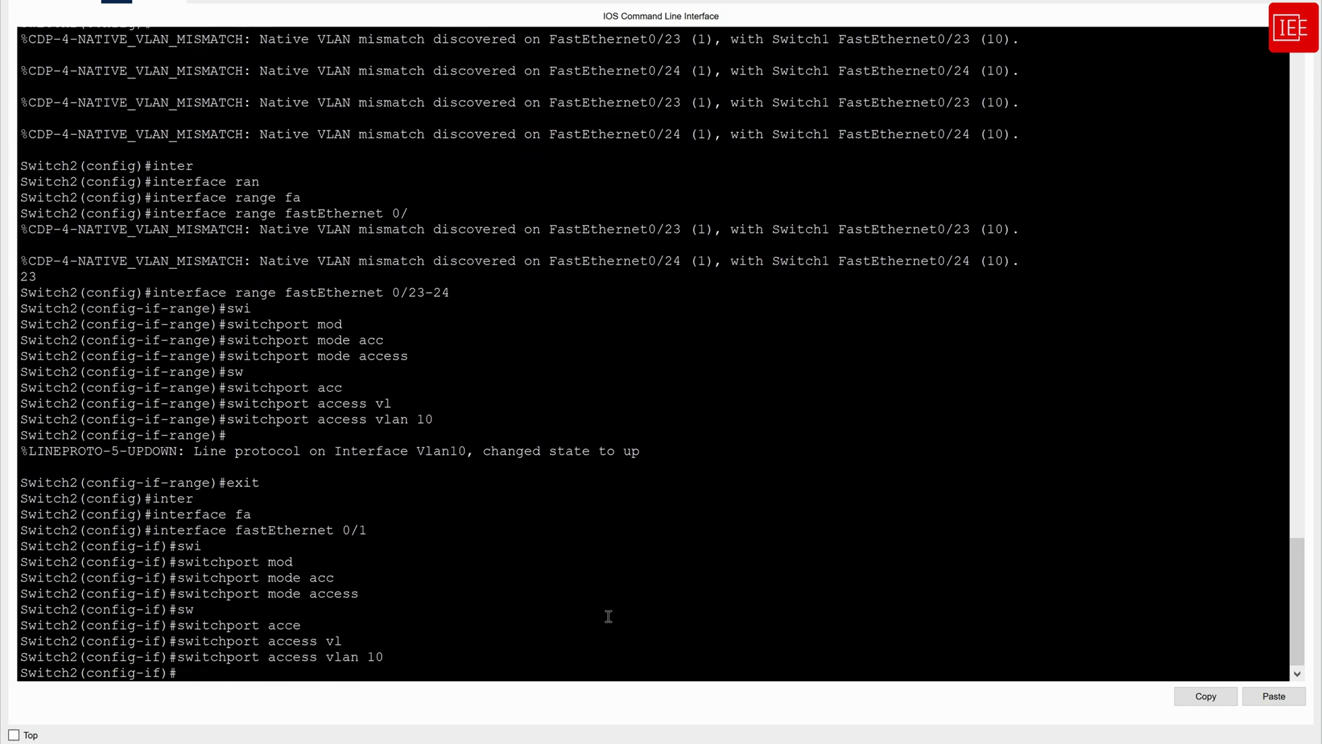
key(Return)
key(Return)
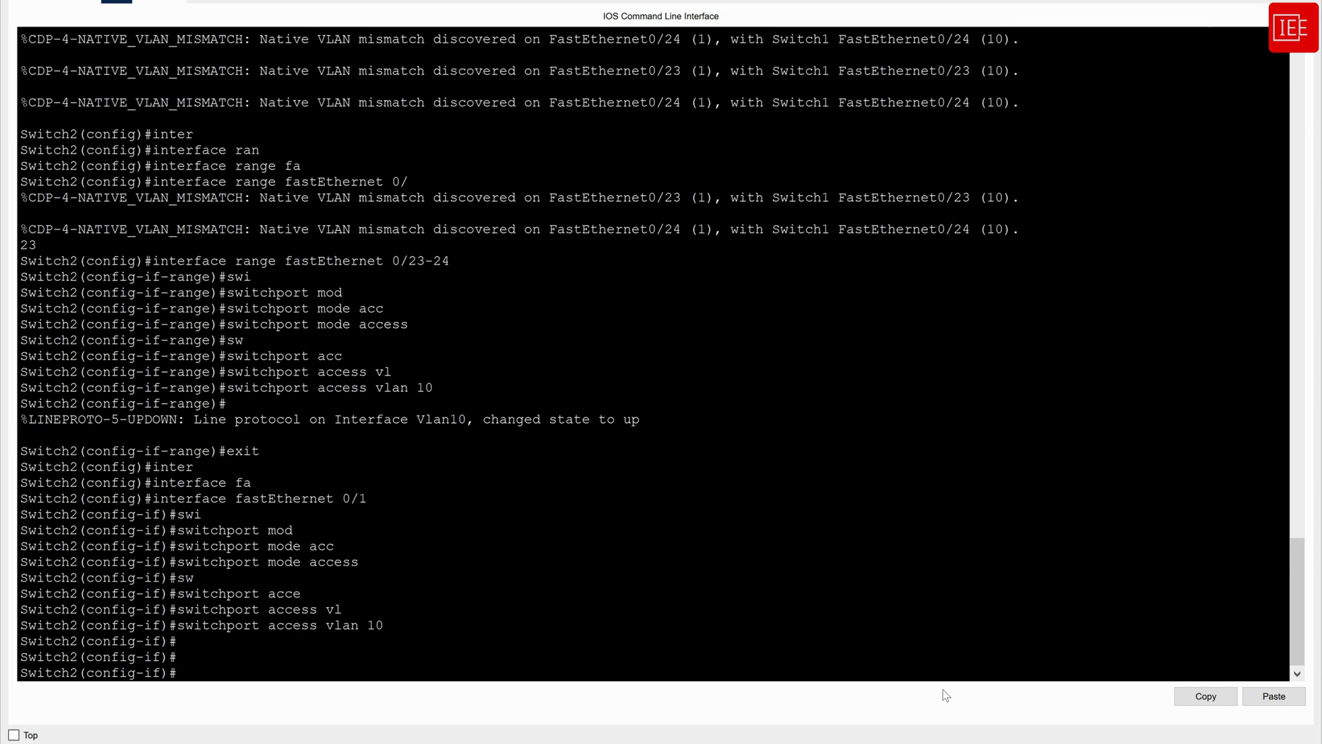
On Switch1, leave configuration mode with 'end' and run 'sh ip int br'.
click(927, 659)
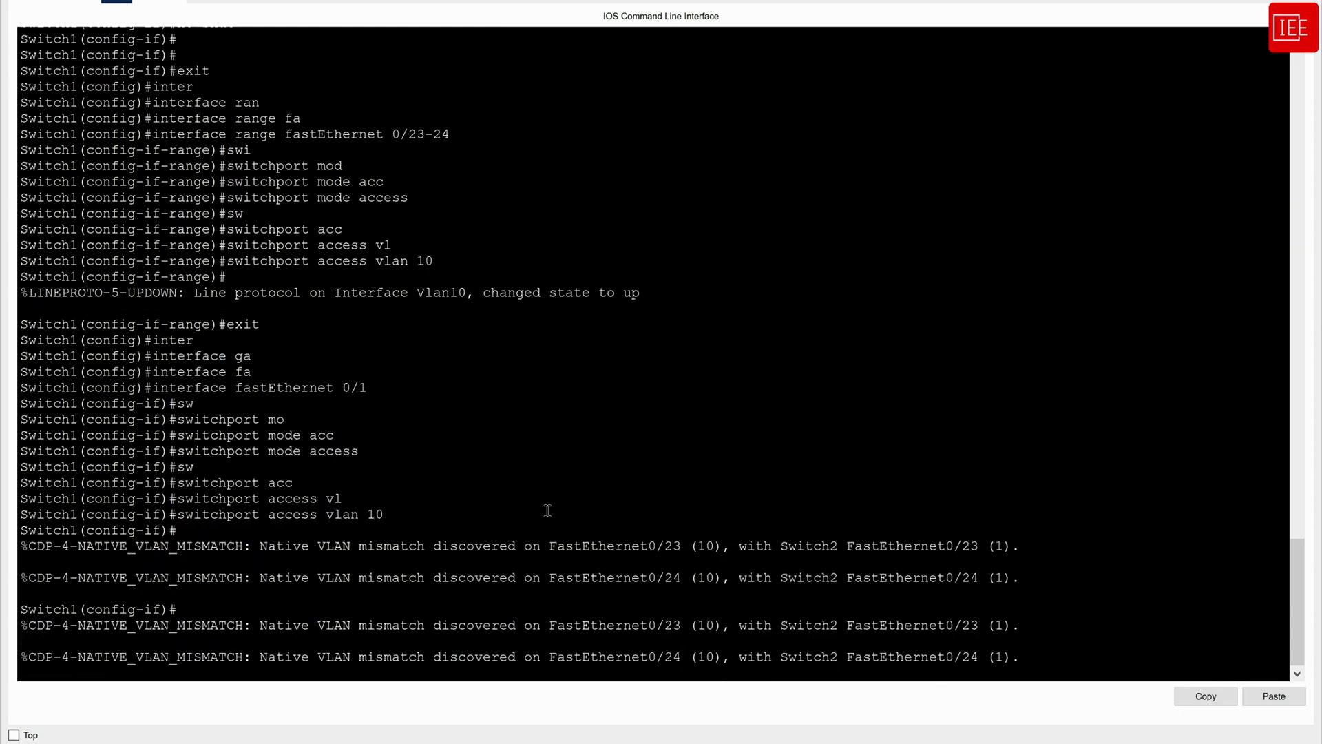
key(Return)
key(Return)
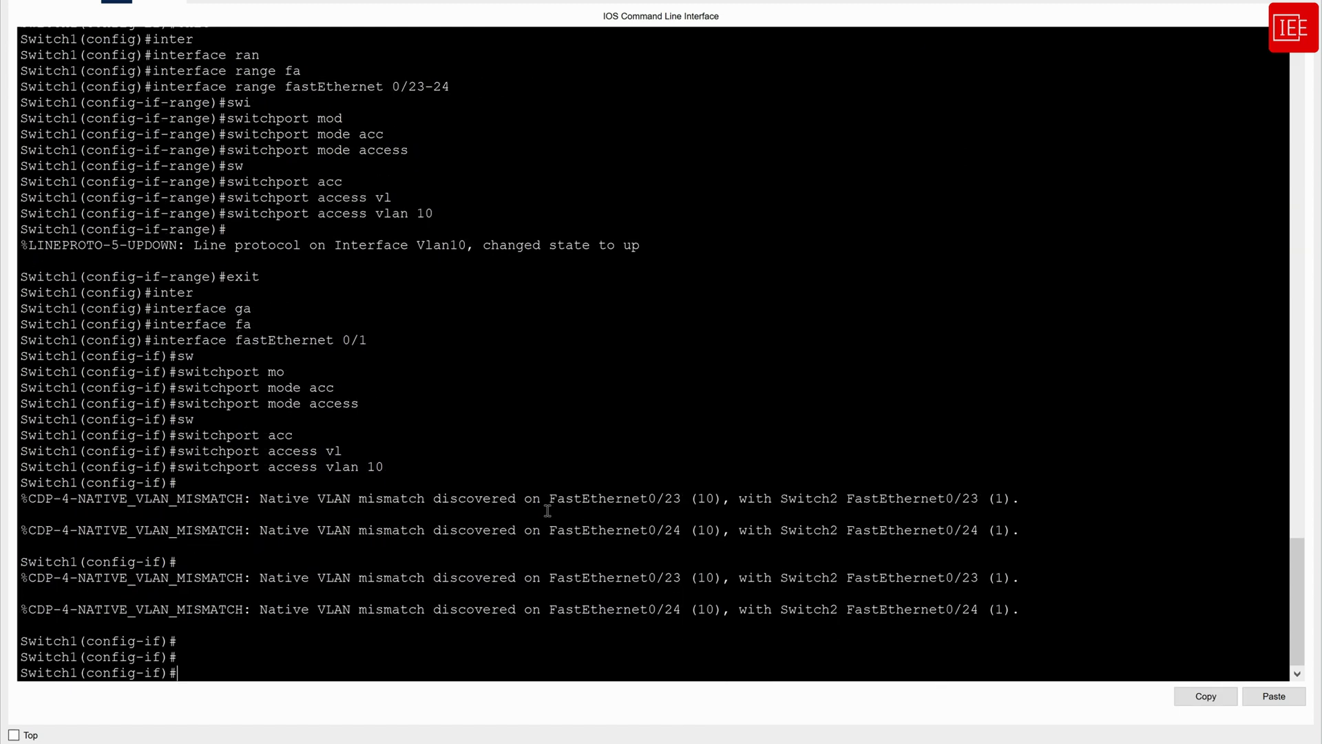
text(end)
key(Return)
key(Return)
key(Return)
key(Return)
key(Return)
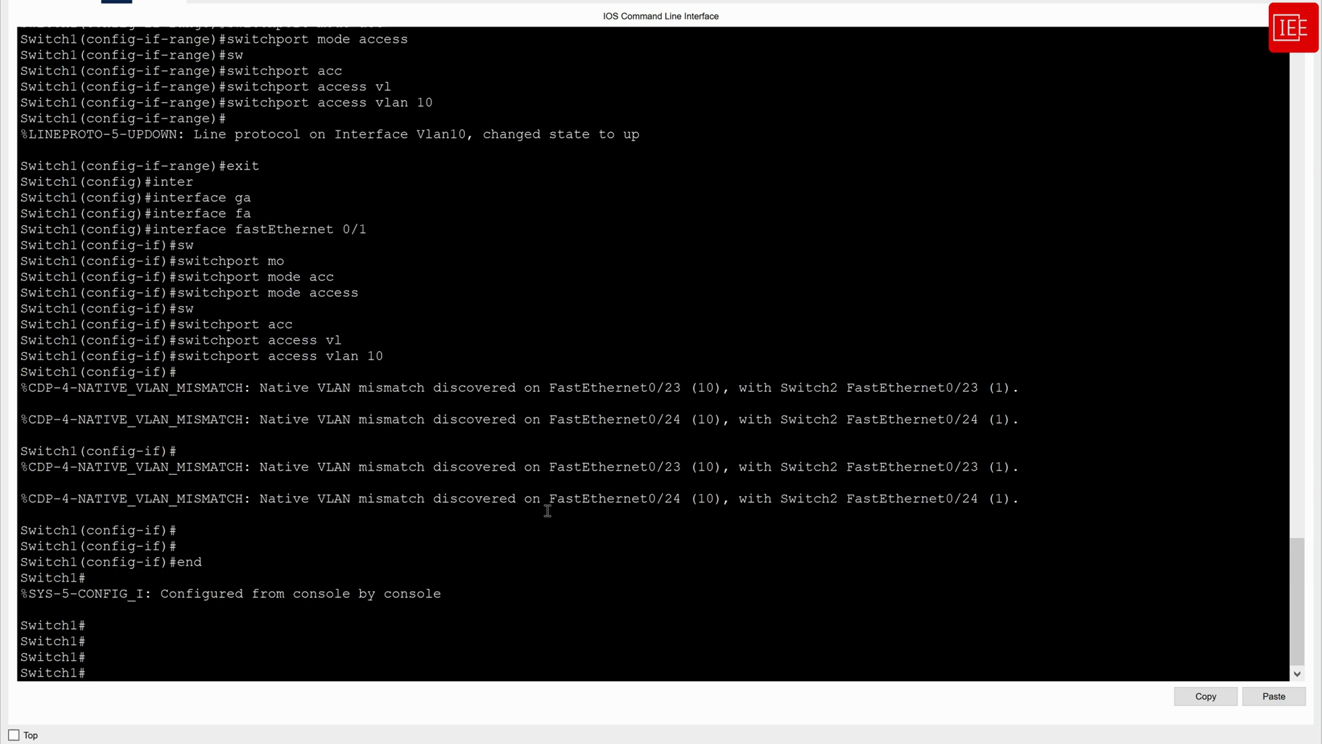
text(sh ip int br)
key(Return)
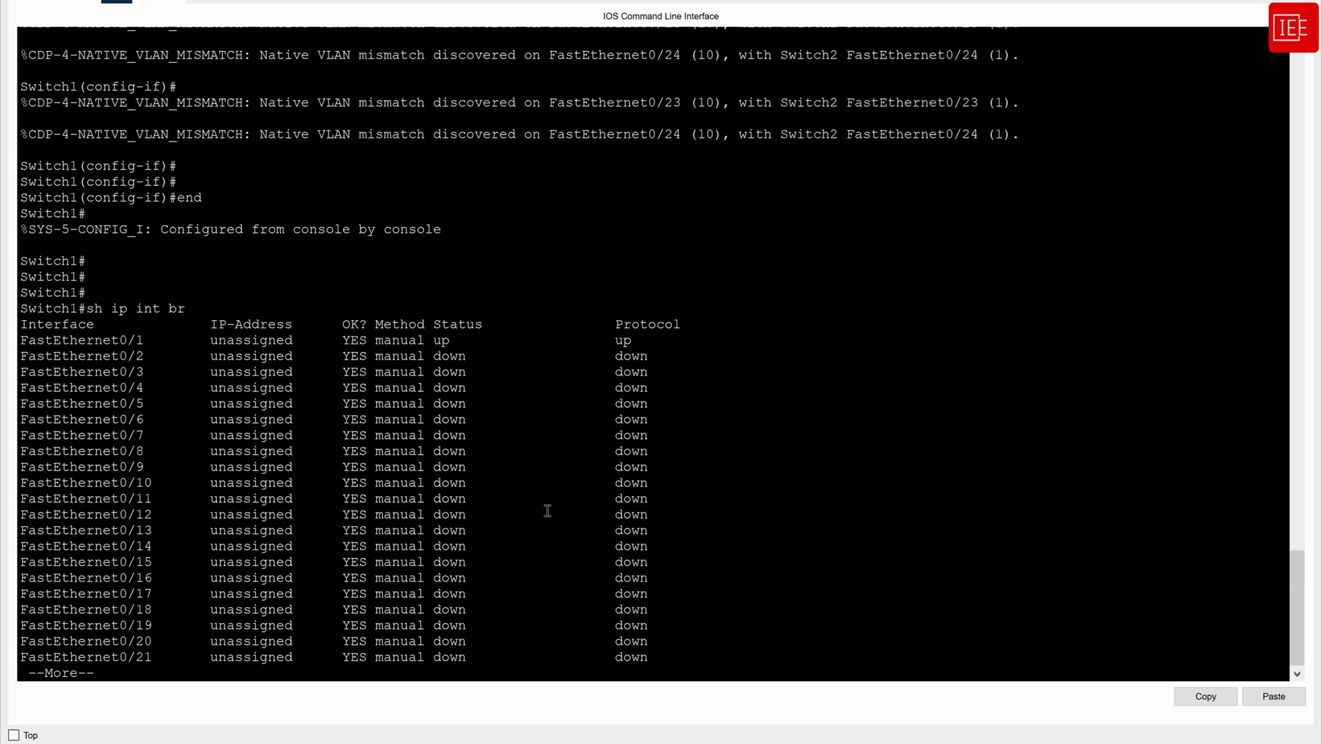
key(space)
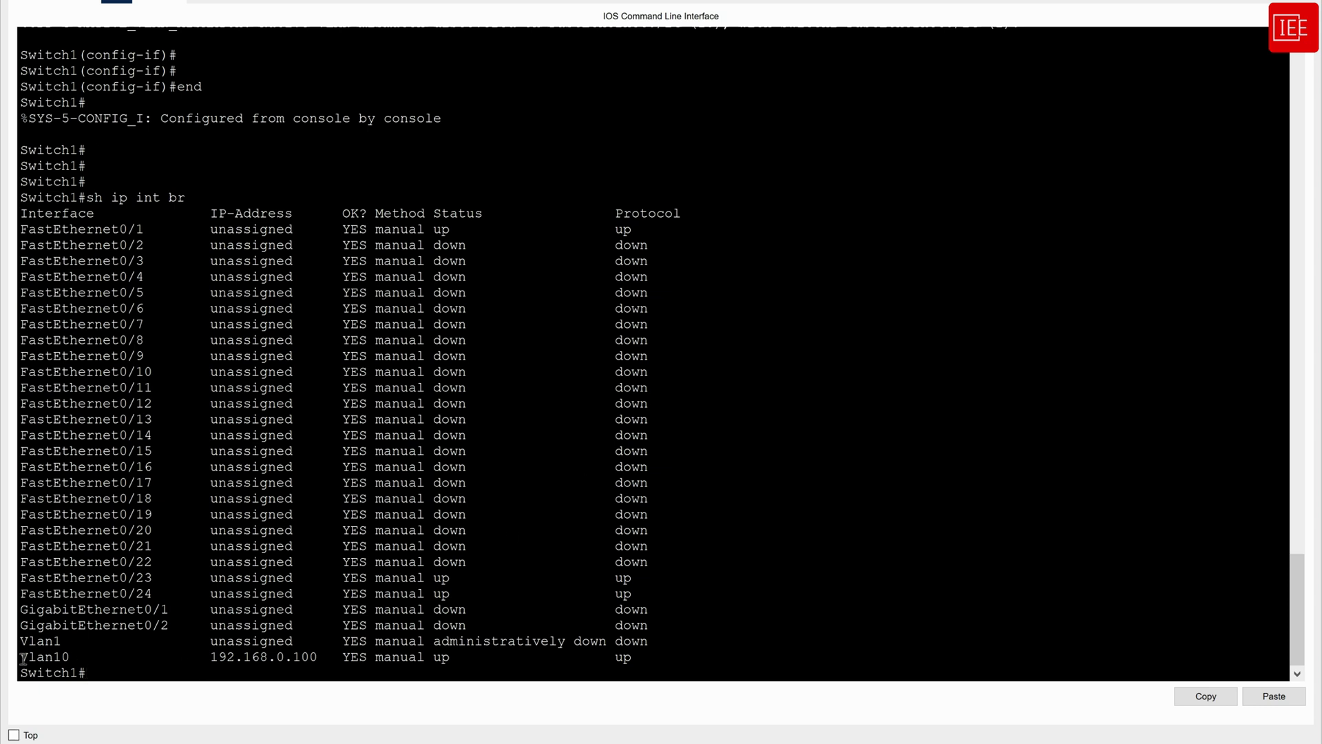
Highlight the Vlan10 row, its 192.168.0.100 address, and the Fa0/23-24 rows.
drag(23, 659, 650, 657)
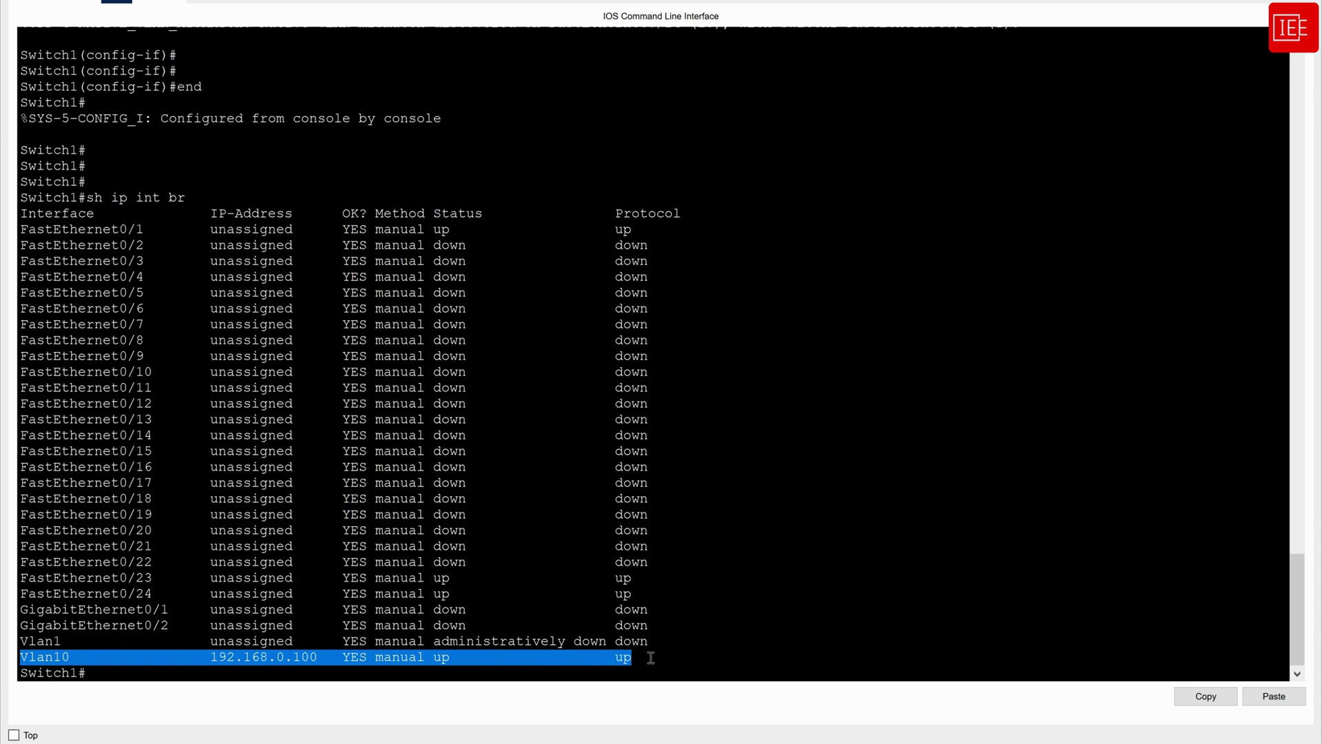
click(322, 657)
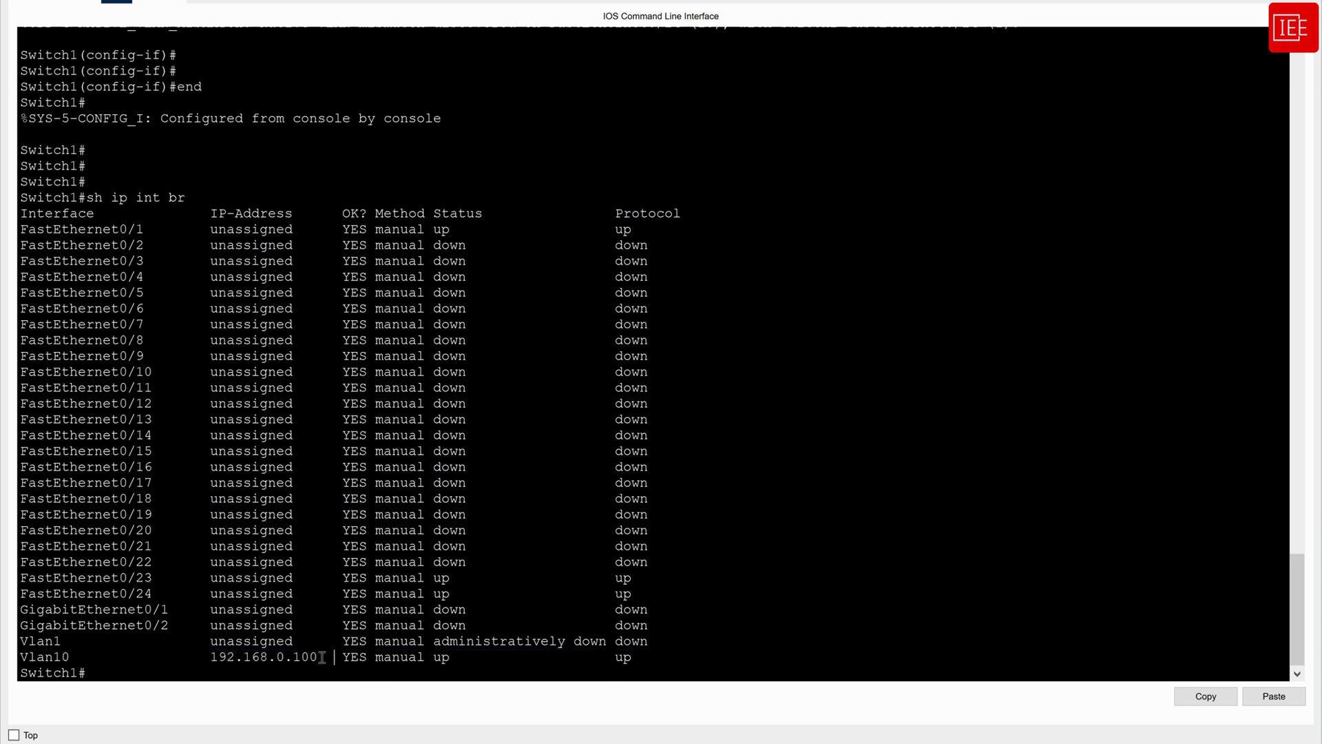
mouse_move(321, 657)
mouse_down()
mouse_move(219, 658)
mouse_move(323, 657)
mouse_up()
click(392, 657)
drag(22, 578, 669, 594)
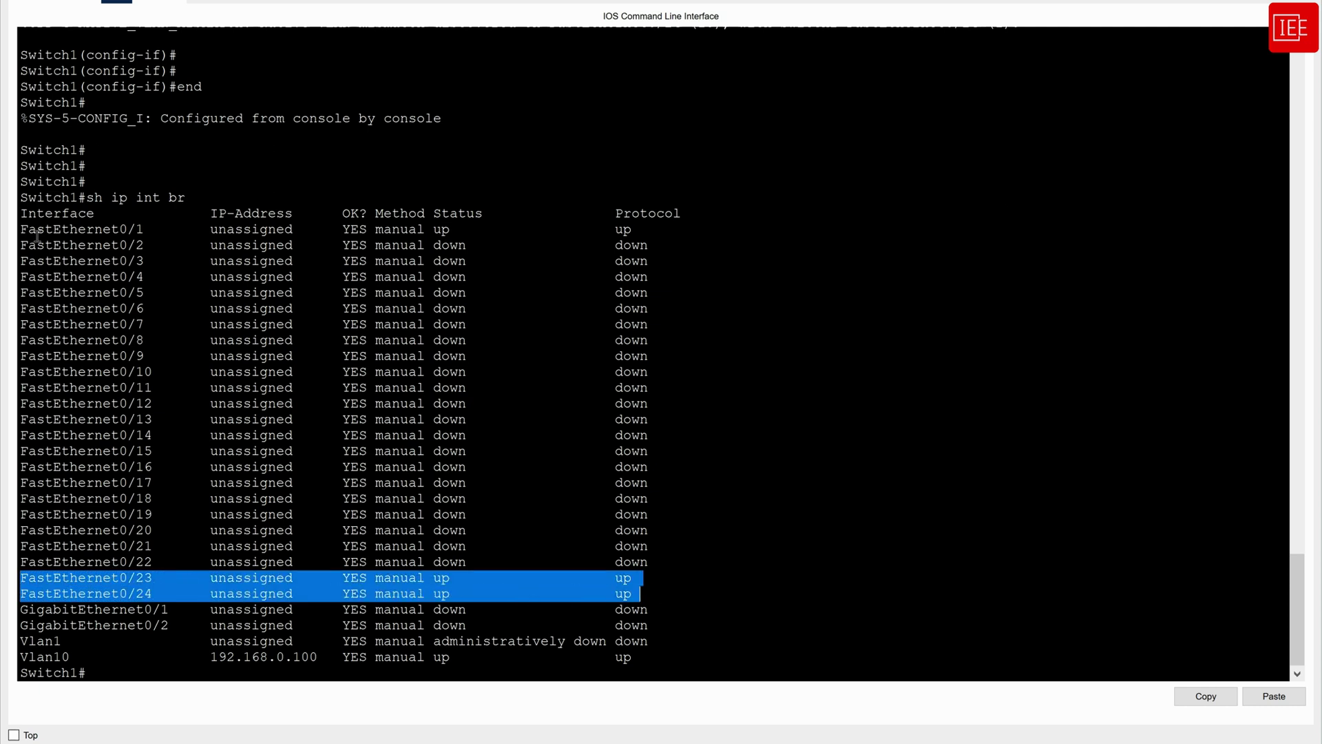
click(132, 584)
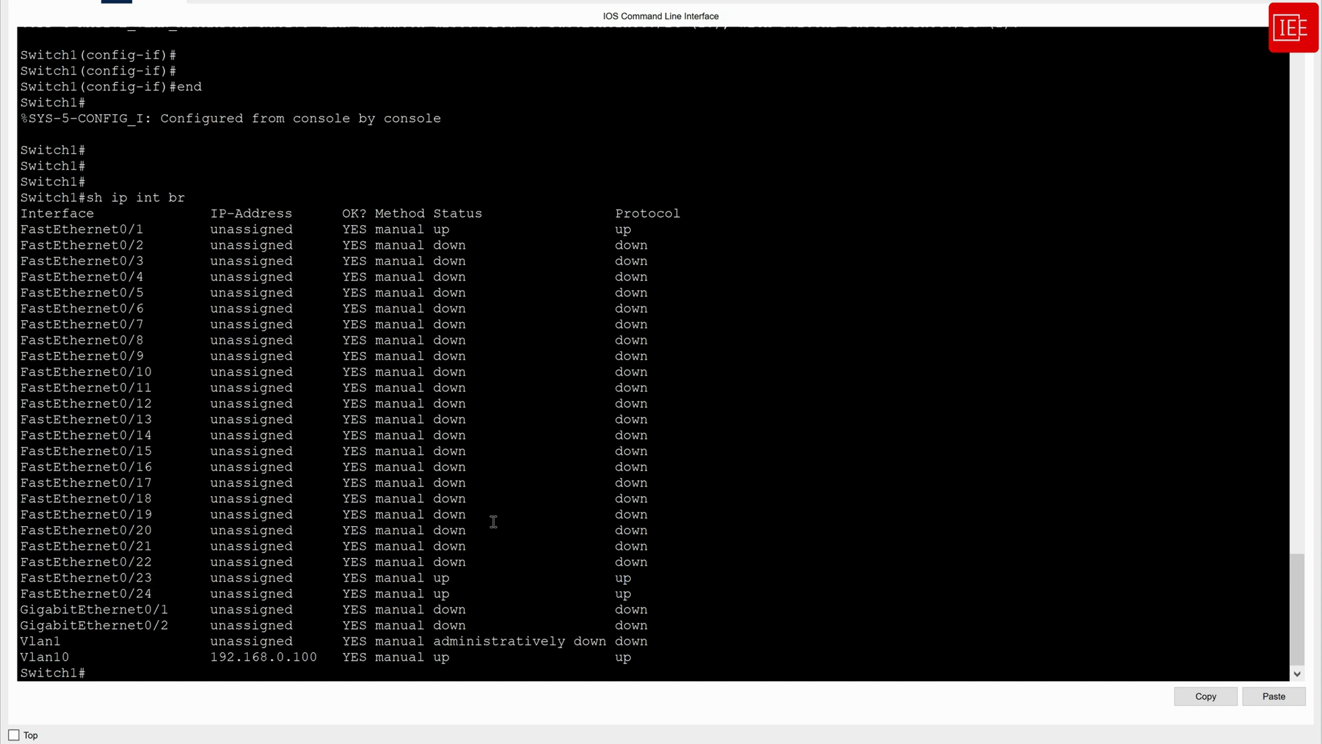
Run 'show vlan brief' on Switch1.
text(sh vlan)
key(Tab)
text(bri)
key(Tab)
key(Return)
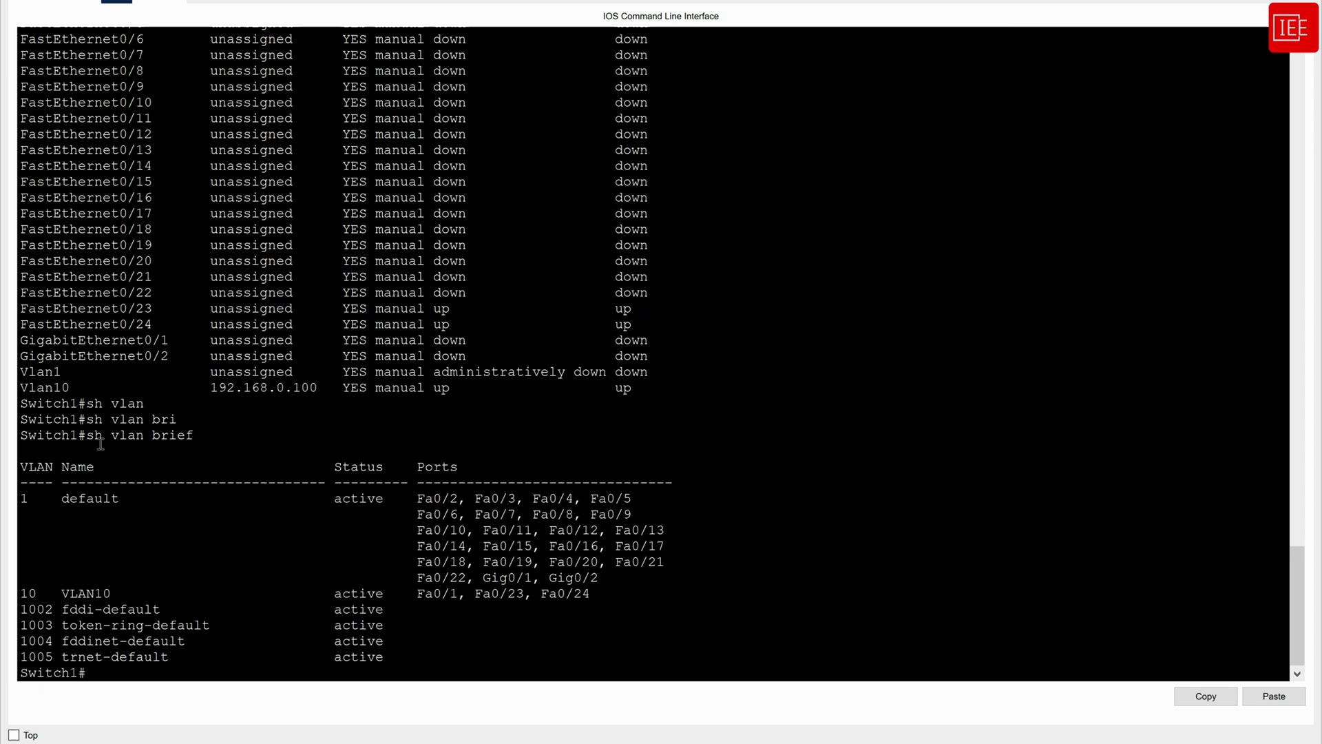
Highlight VLAN 10 and its assigned ports Fa0/1, Fa0/23 and Fa0/24.
drag(21, 592, 38, 592)
drag(417, 593, 606, 595)
click(579, 609)
drag(590, 594, 475, 595)
click(589, 596)
On Switch2, leave configuration mode and run 'show ip interface brief'.
mouse_move(964, 740)
click(1157, 673)
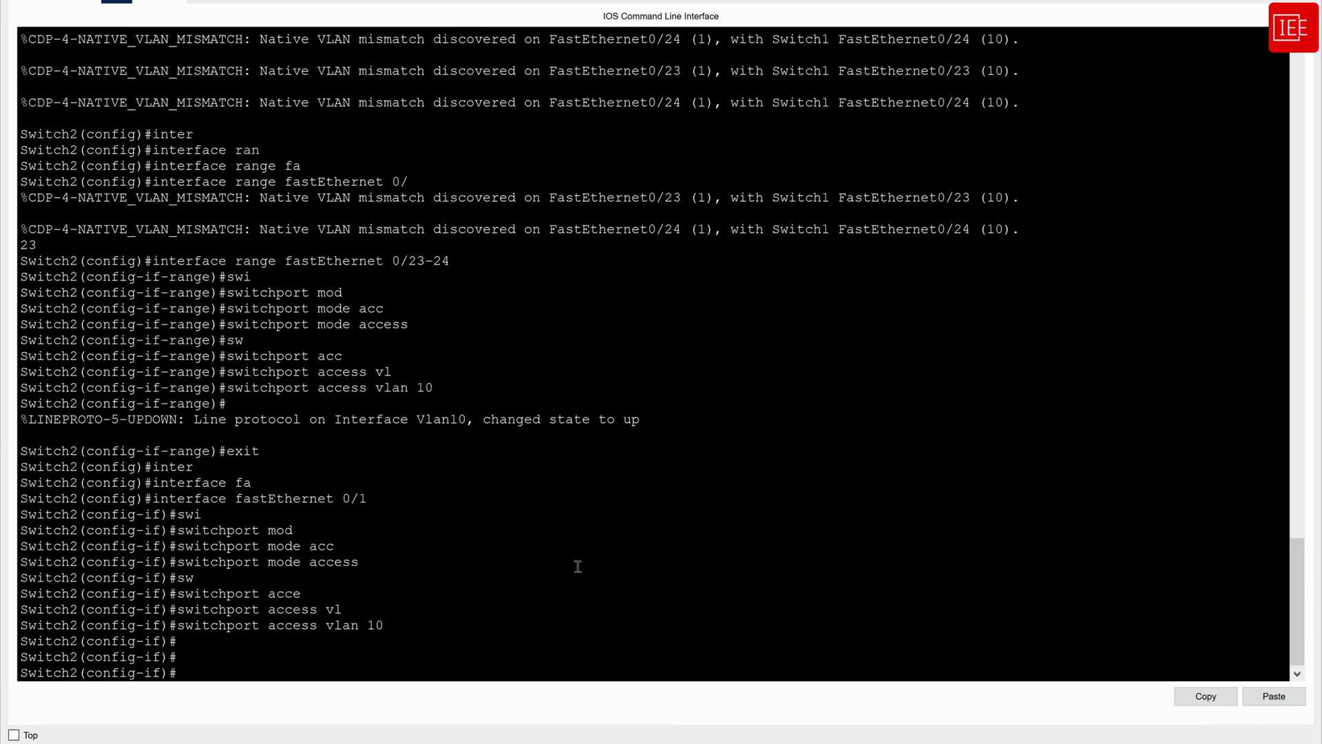
text(end)
key(Return)
key(Return)
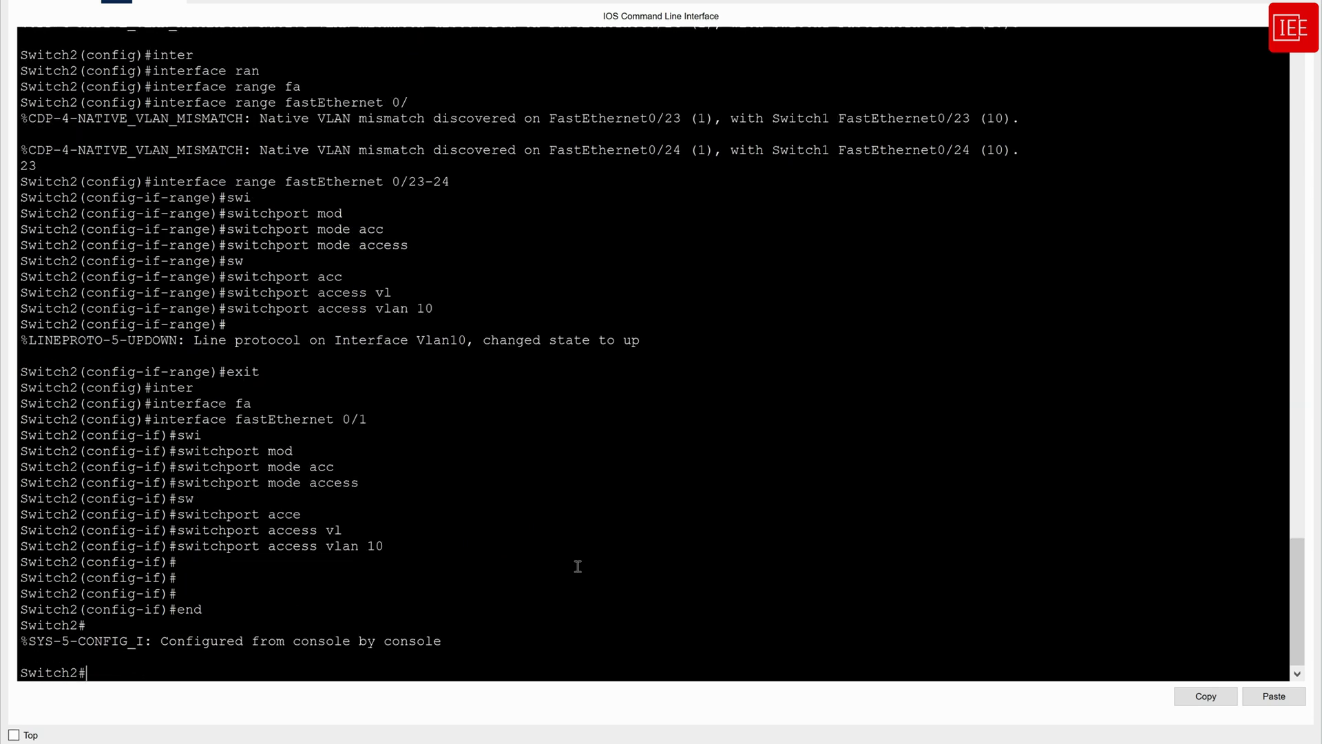
key(Return)
key(Return)
text(sh ip int br)
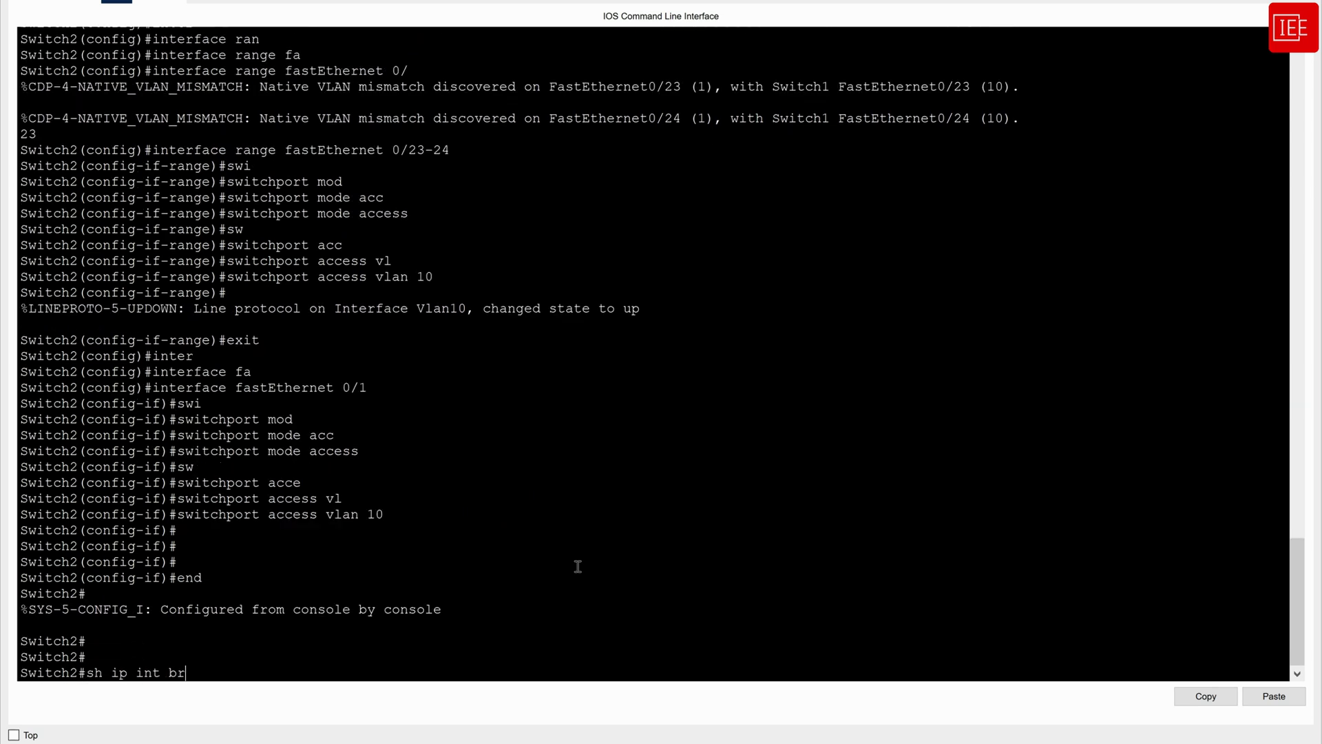
key(Tab)
key(Return)
key(space)
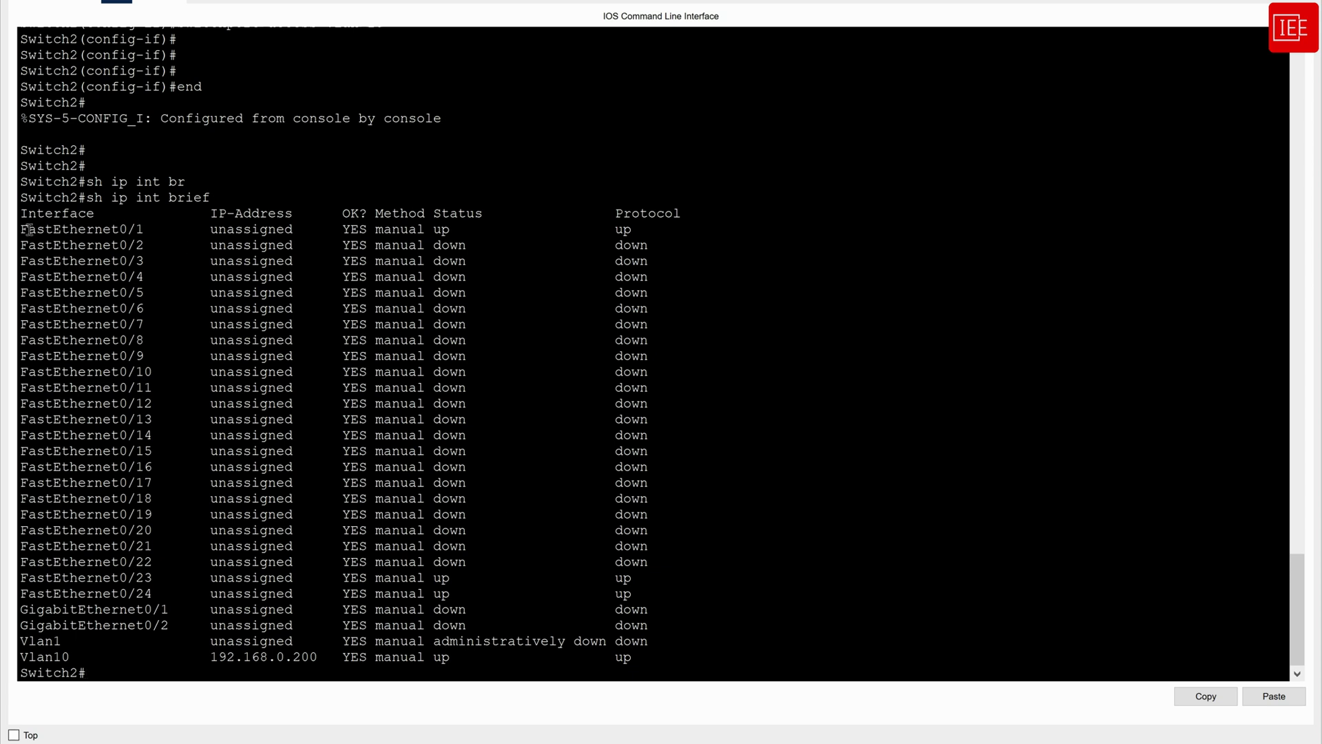
Highlight the FastEthernet0/1, Vlan10 and FastEthernet0/23-24 rows in the summary.
drag(21, 229, 168, 229)
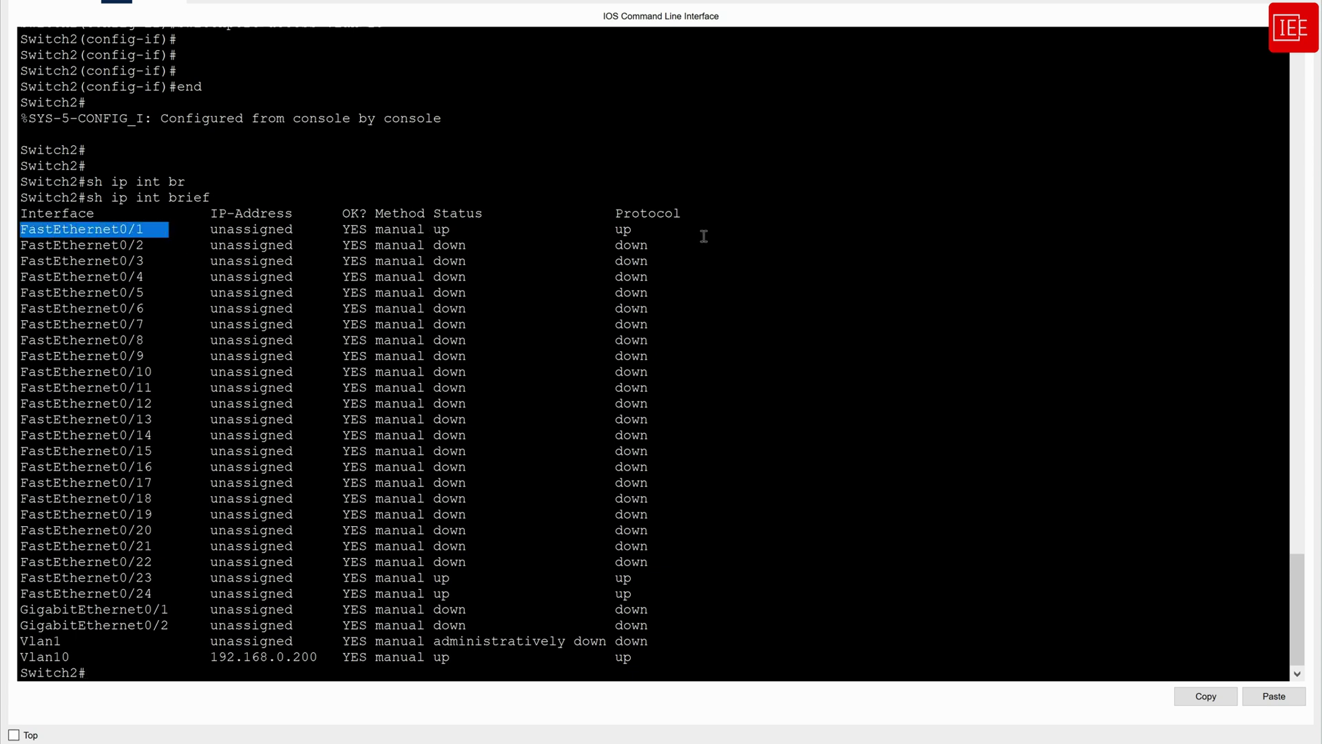
scroll(487, 372, down, 1)
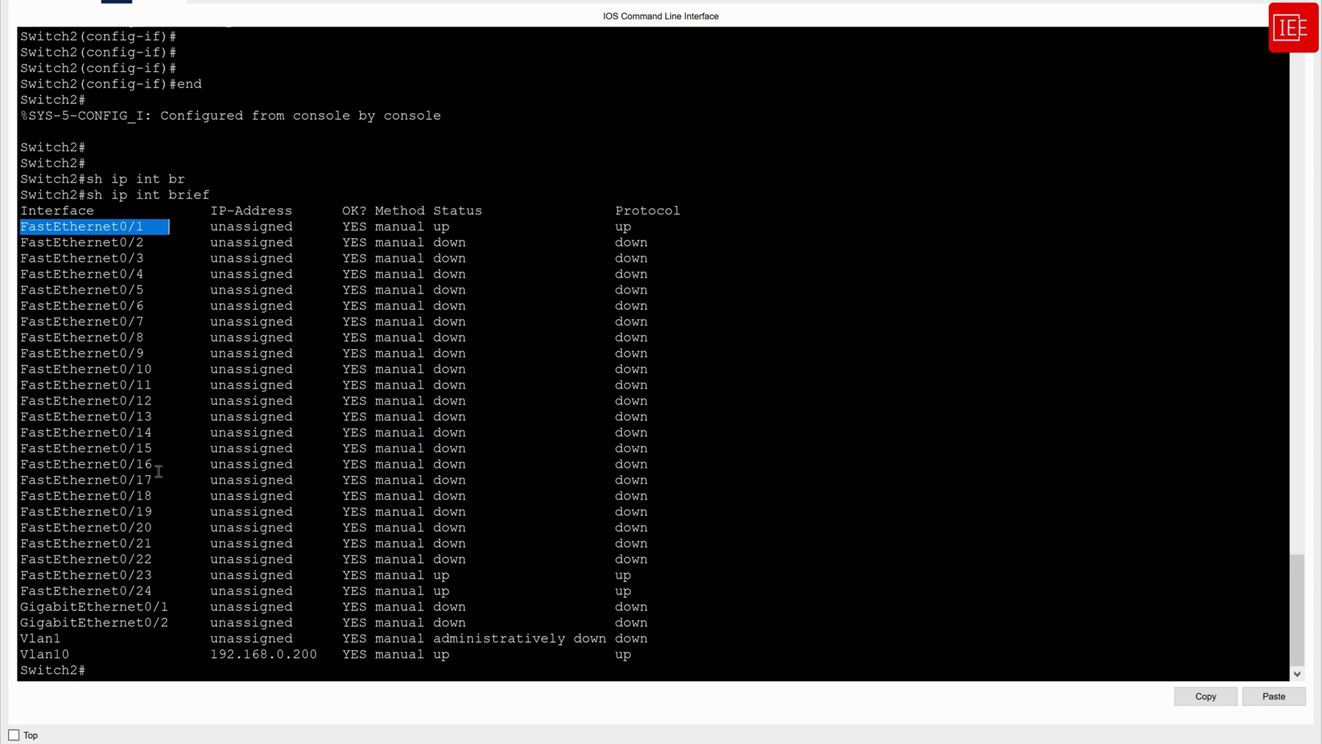
click(112, 652)
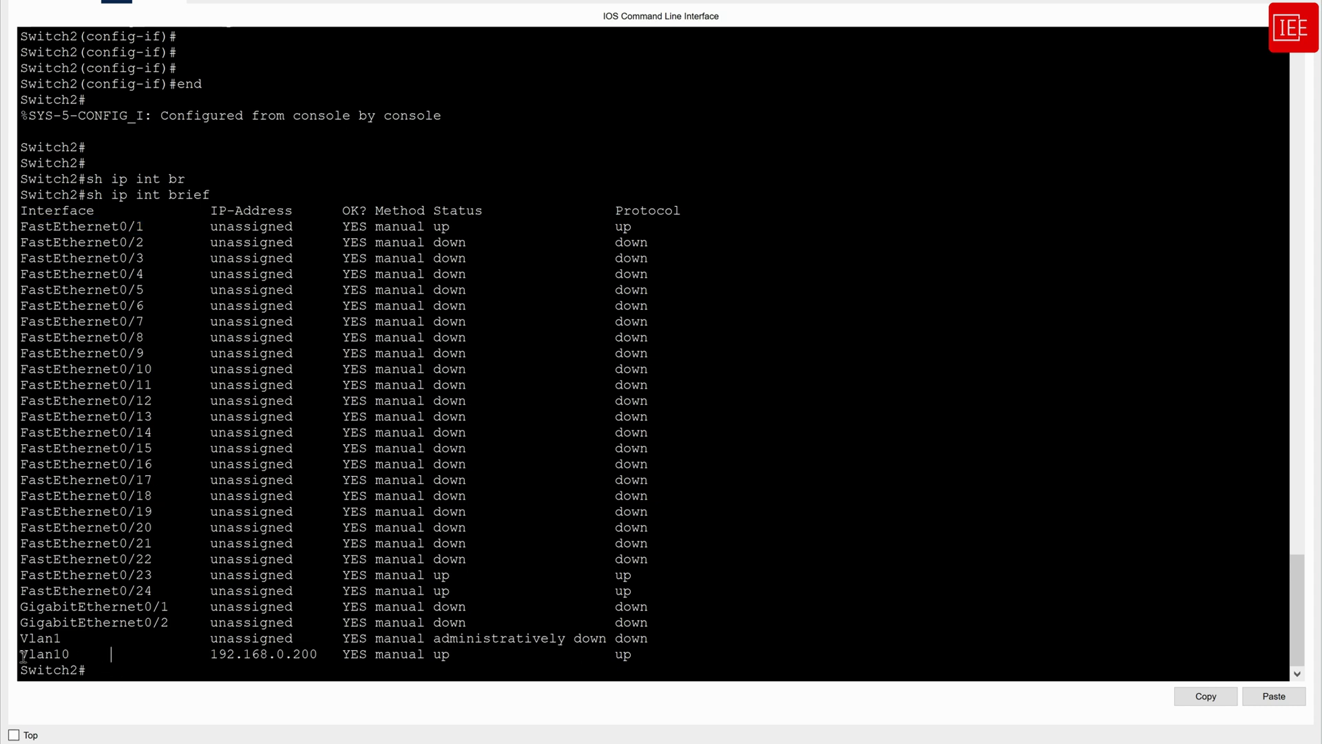
drag(21, 654, 617, 657)
click(215, 656)
key(Return)
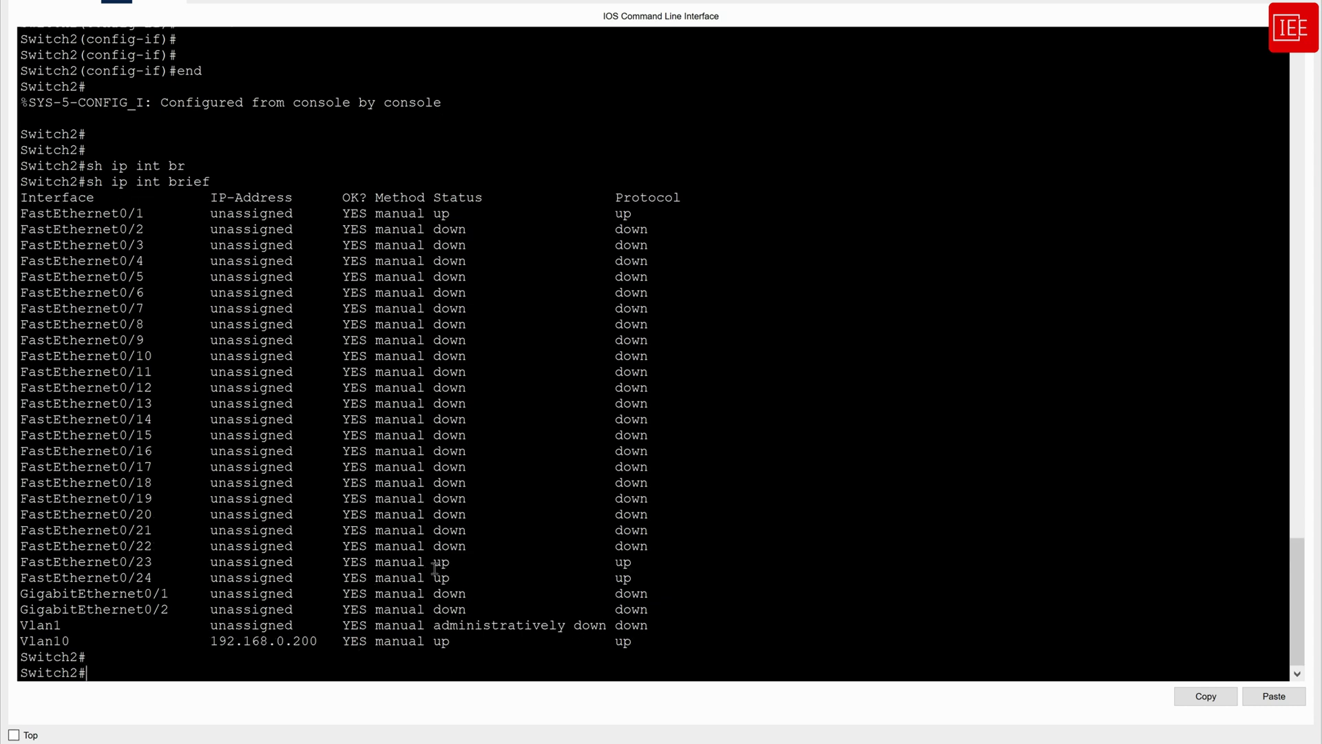
drag(630, 579, 4, 566)
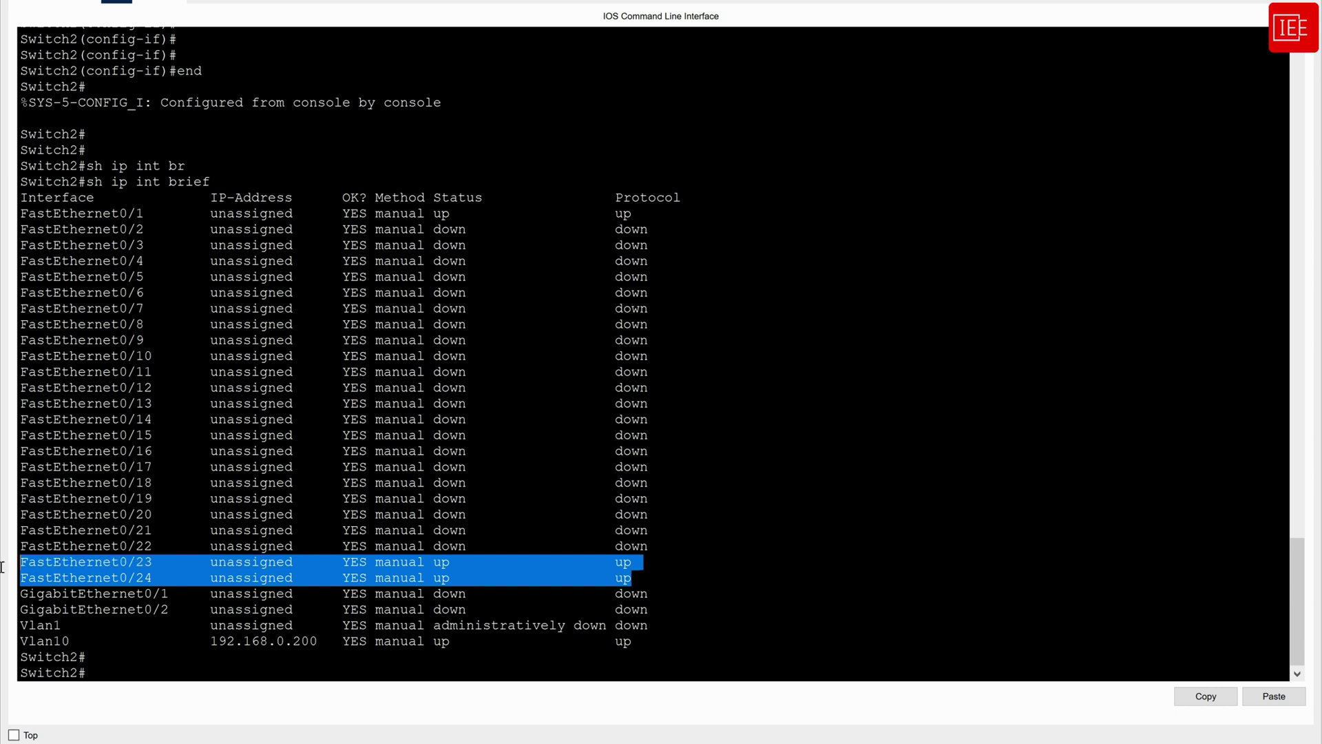
click(309, 627)
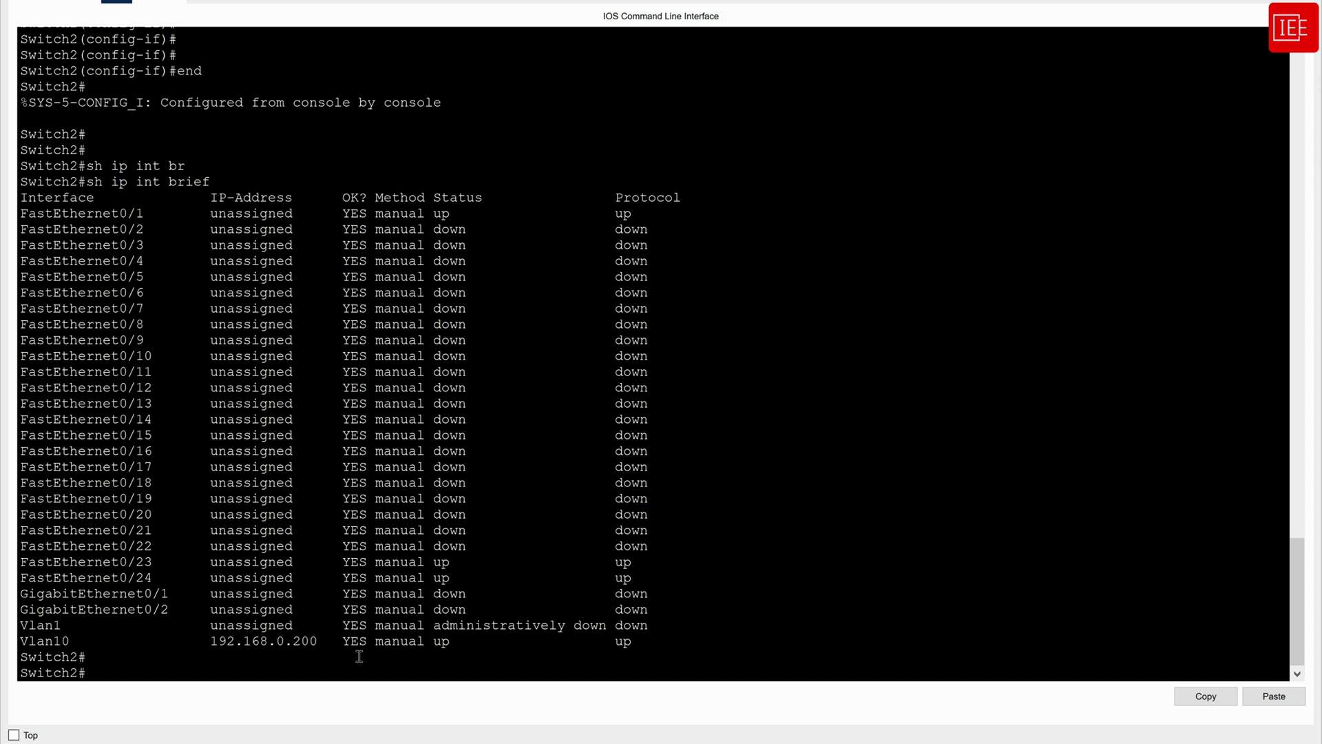
Run 'show vlan brief' on Switch2 and highlight VLAN10 with ports Fa0/1, Fa0/23, Fa0/24.
text(sh vl)
key(Tab)
text(br)
key(Tab)
key(Return)
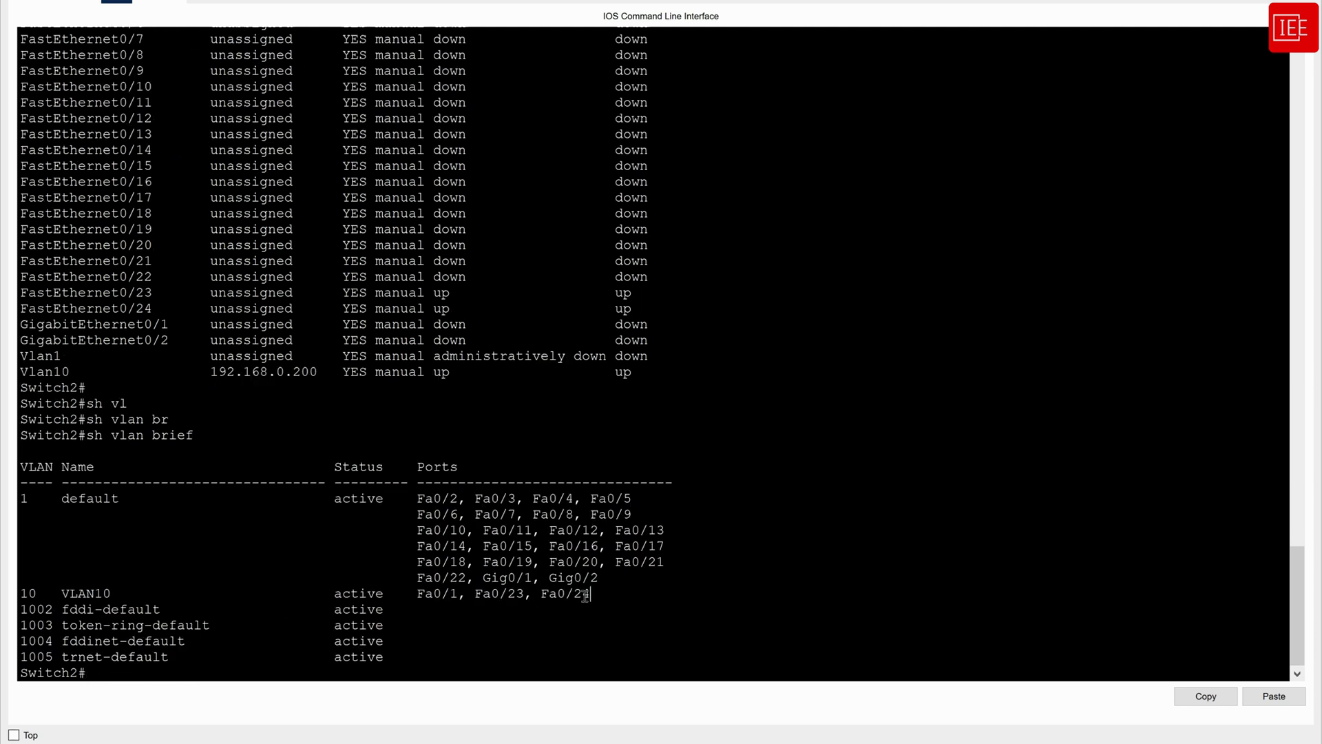
drag(588, 594, 18, 592)
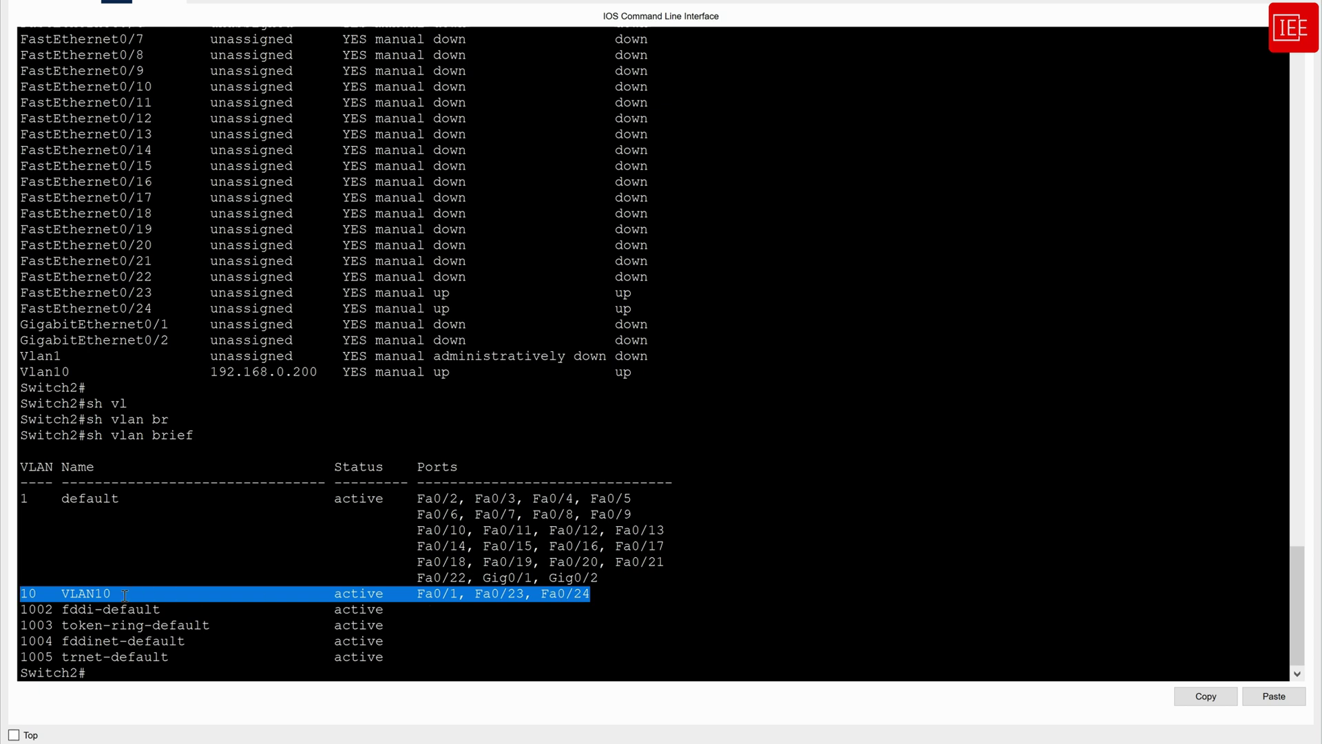
click(66, 594)
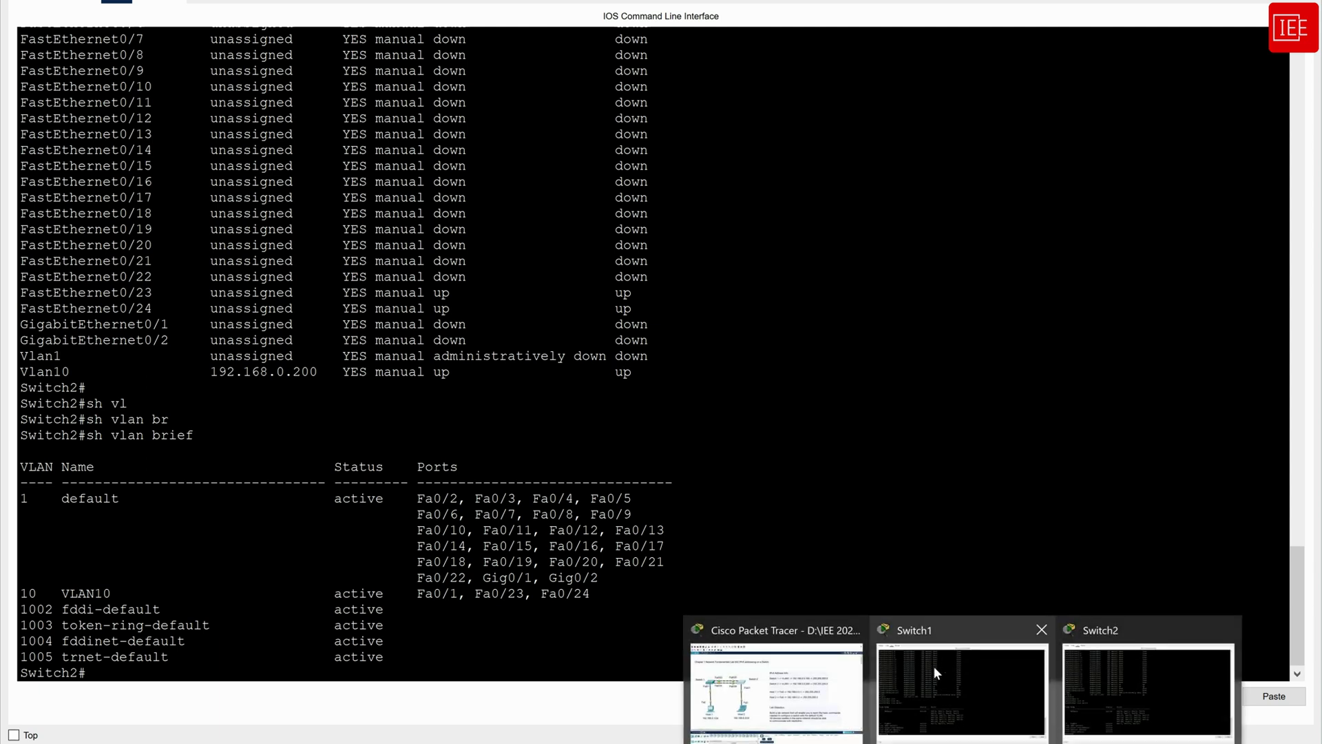
Open Host 1's IP Configuration from the topology in a maximised window.
click(785, 682)
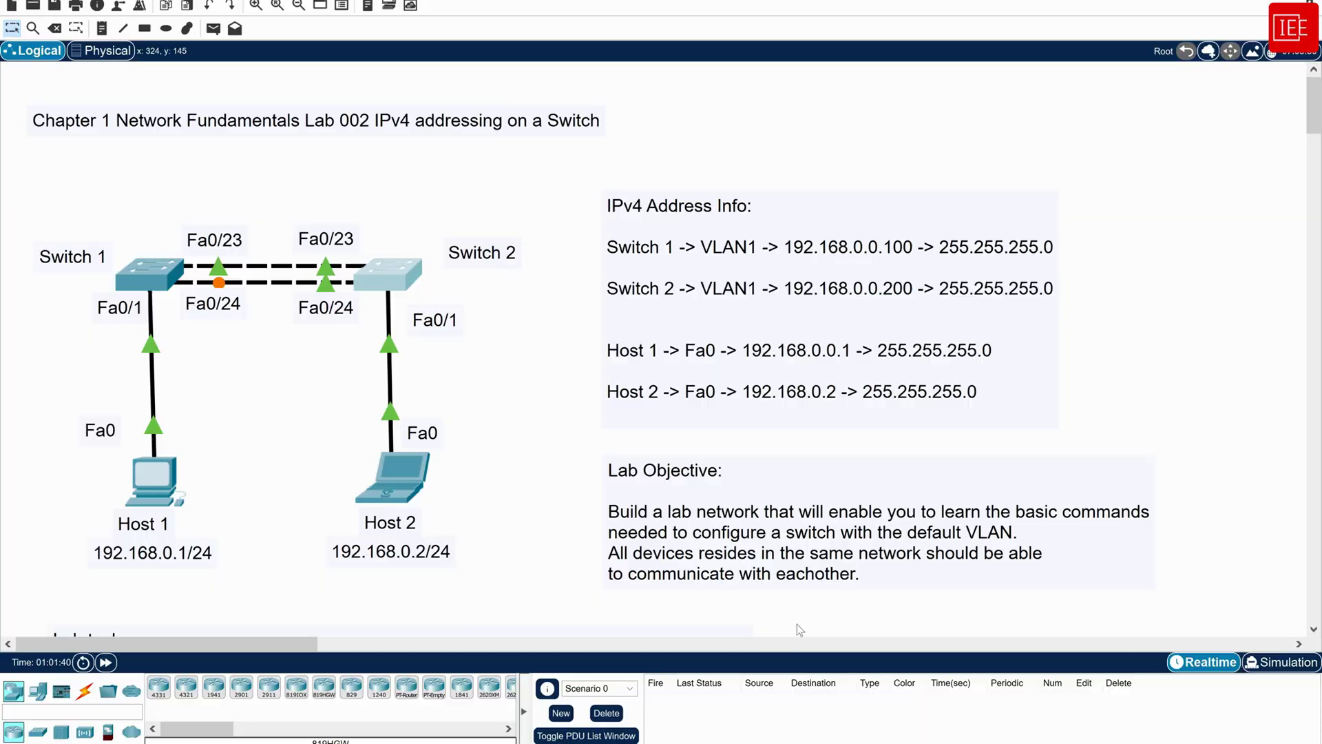
click(152, 482)
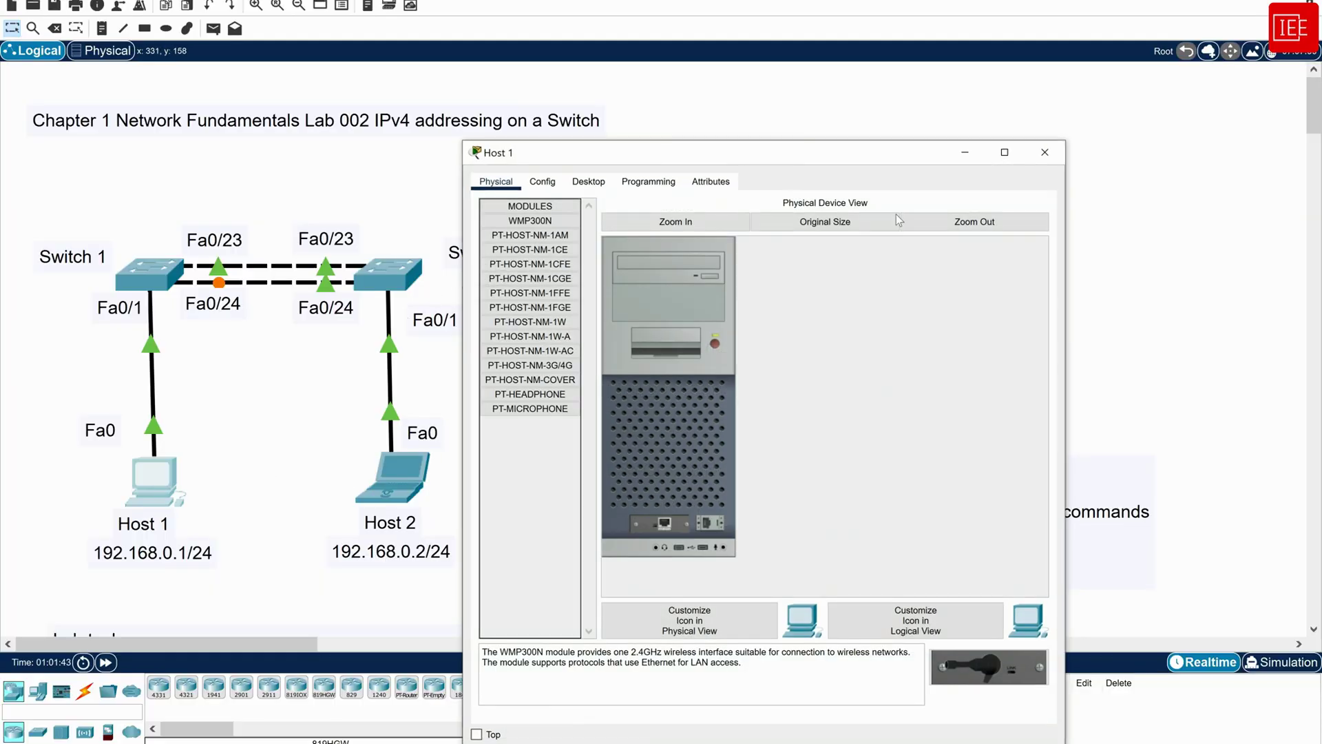
click(1004, 154)
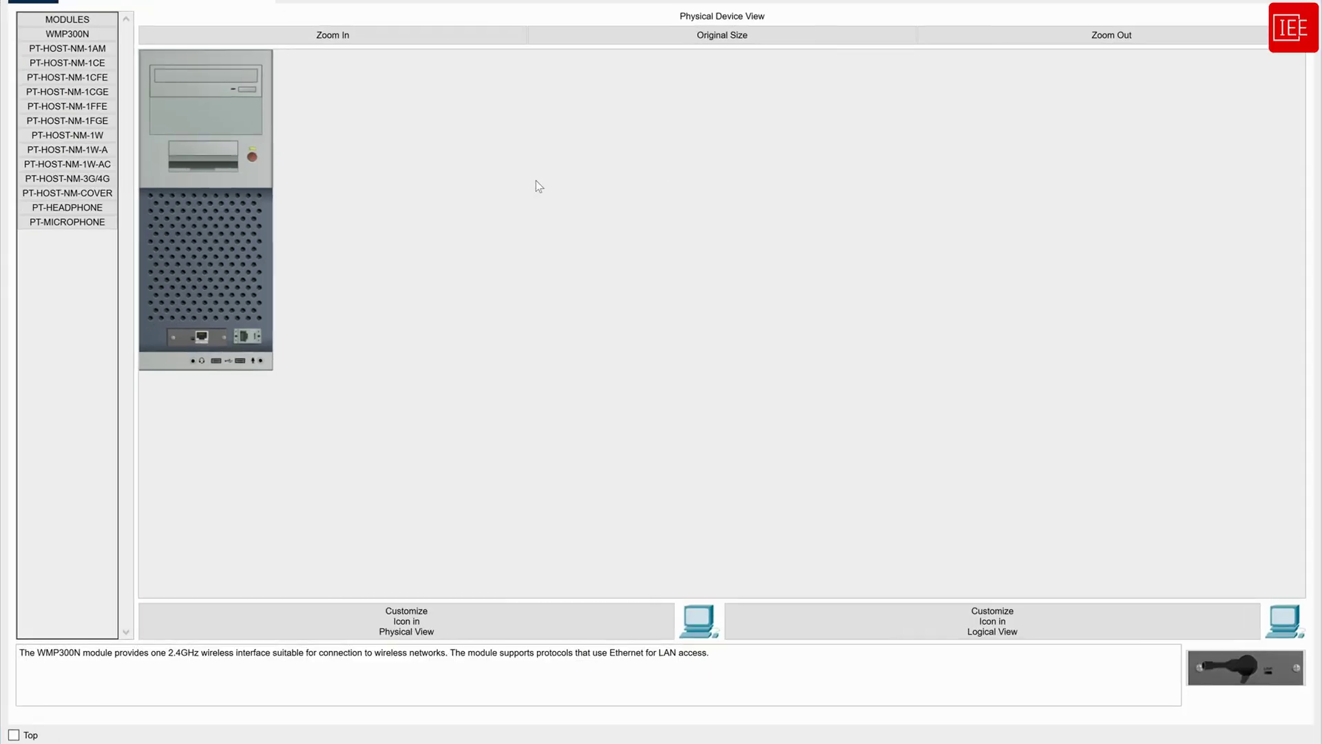
click(126, 3)
click(169, 52)
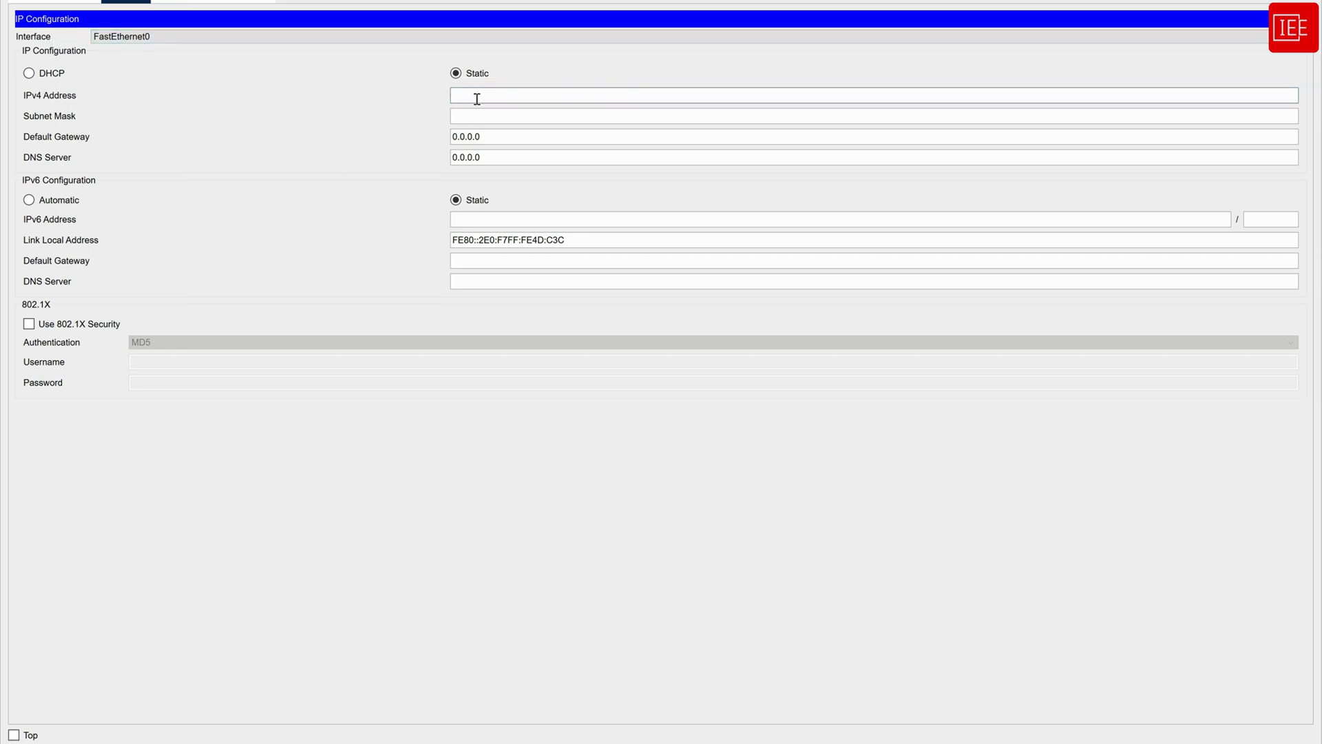
Enter IPv4 192.168.0.1, mask 255.255.255.0 and gateway 192.168.0.100.
text(192.168.)
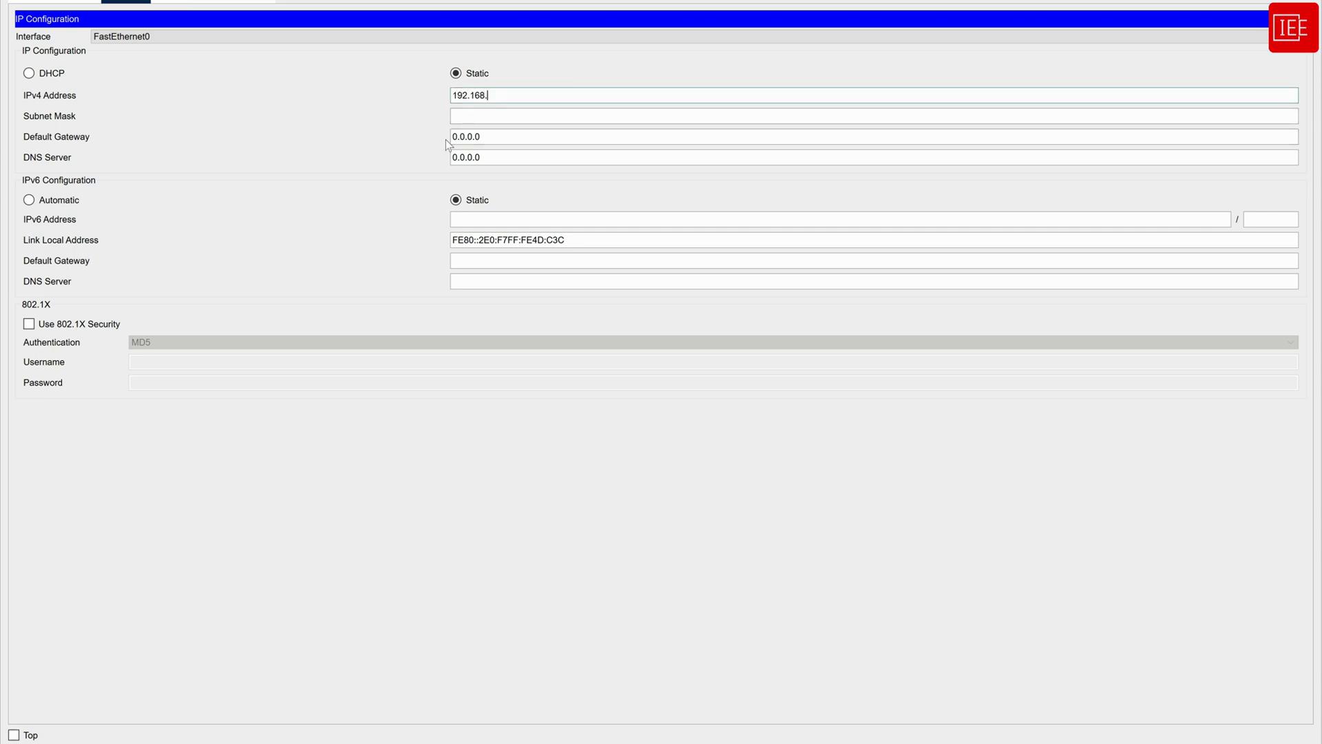
text(0.1)
key(Tab)
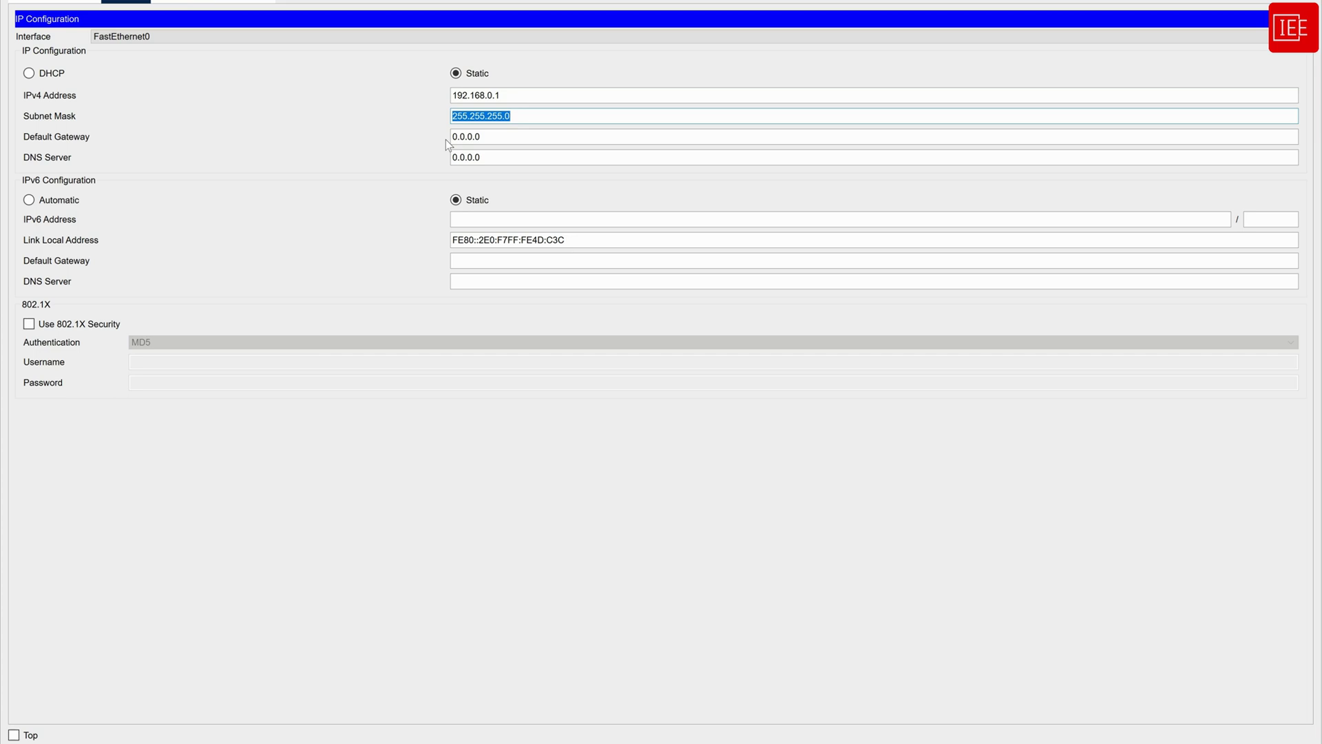
double_click(498, 140)
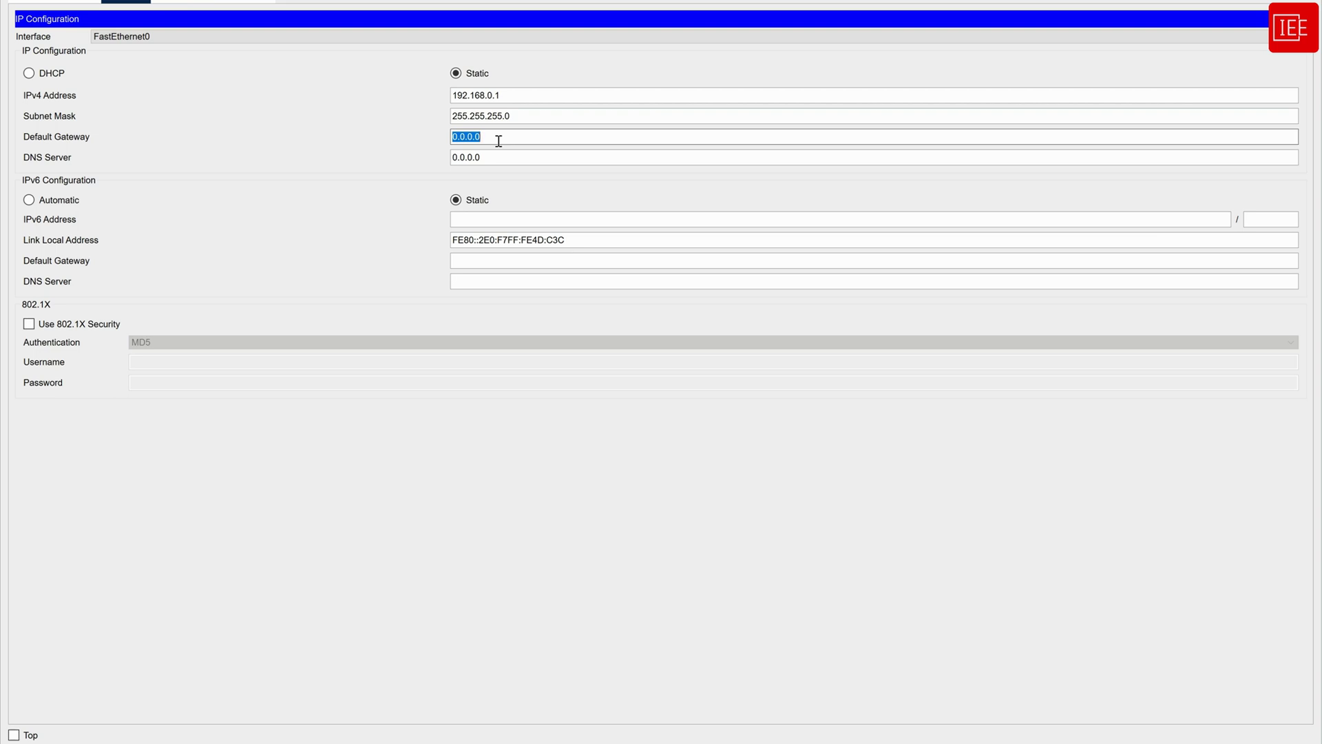
text(192.168.1)
key(BackSpace)
text(0.100)
click(352, 130)
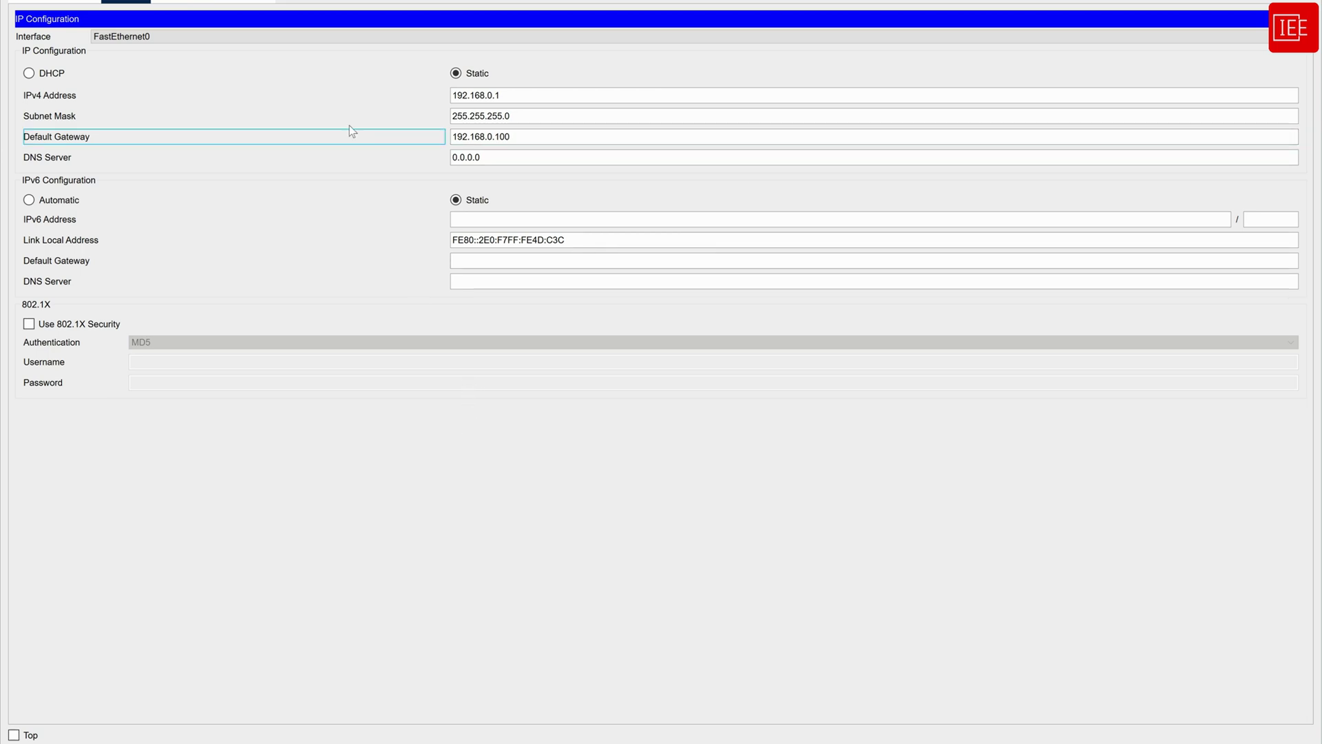
click(1306, 19)
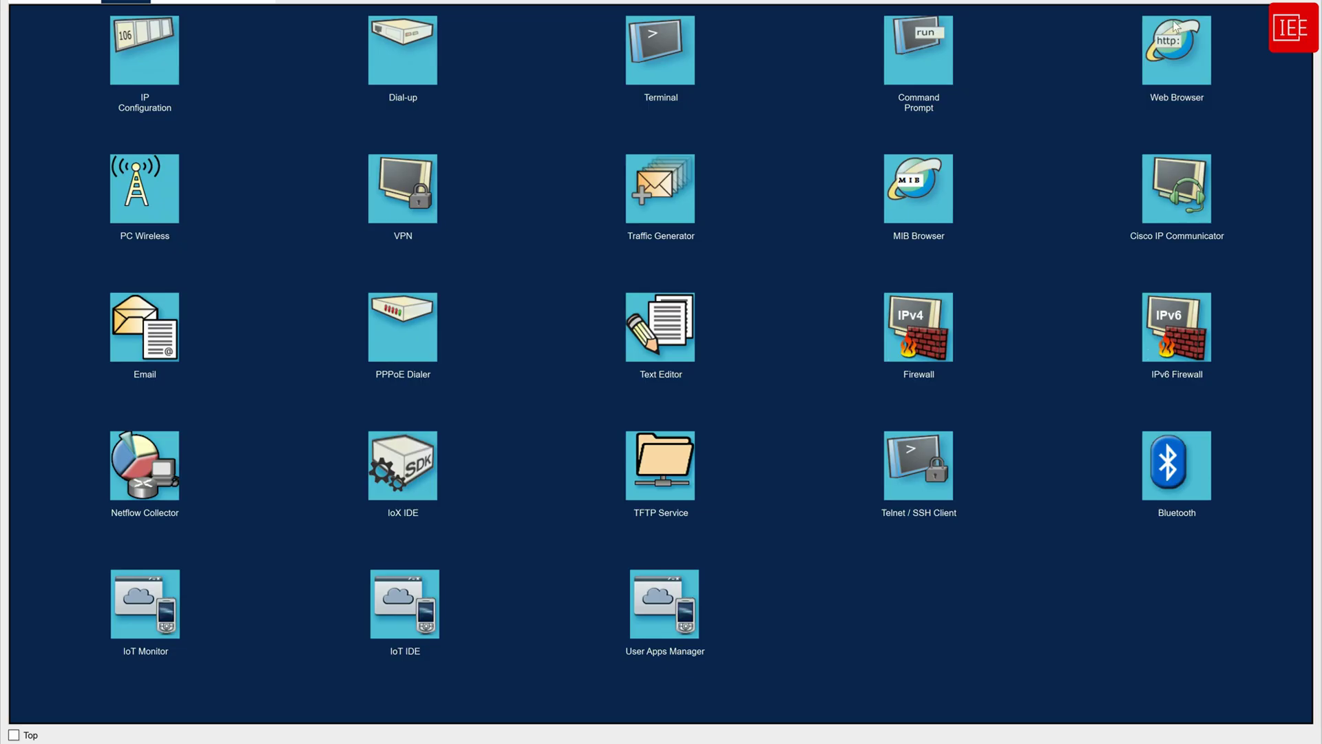
Run ipconfig on Host 1 and highlight address 192.168.0.1, mask 255.255.255.0, gateway 192.168.0.100.
click(915, 71)
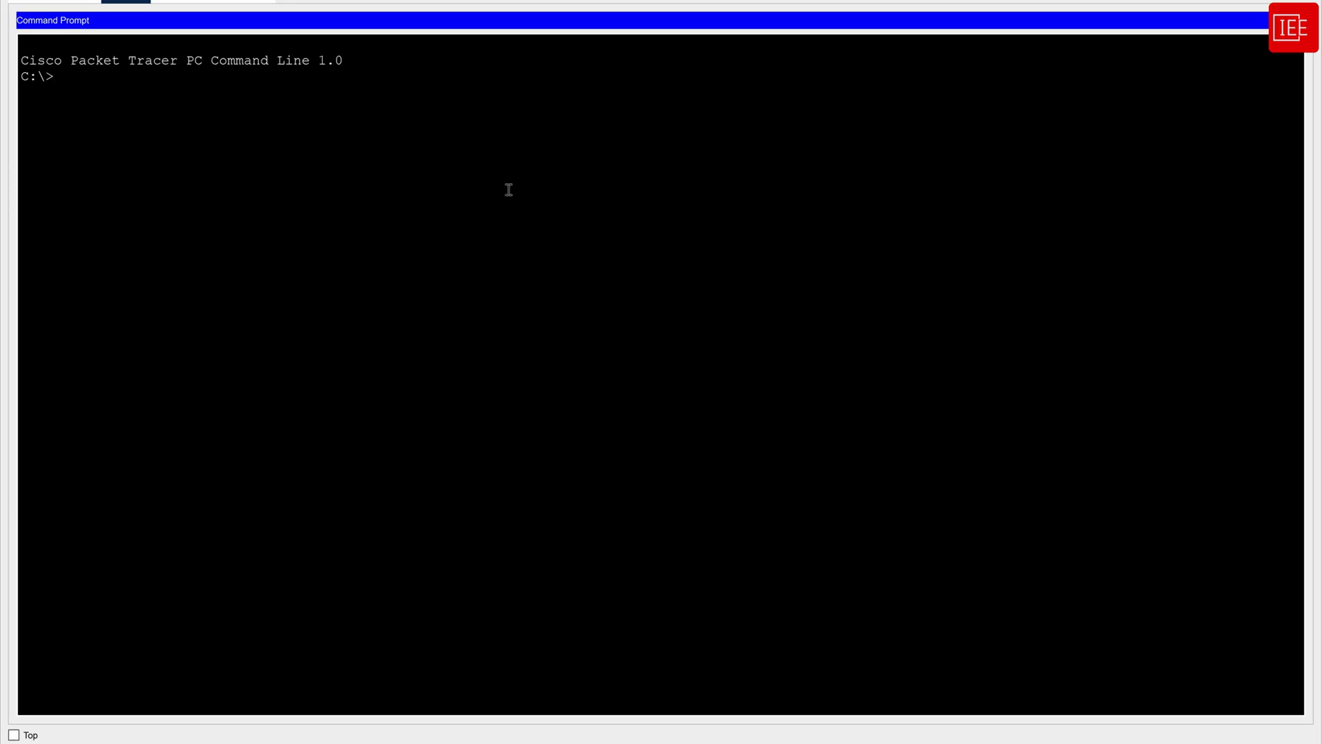
text(ipconfig)
key(Return)
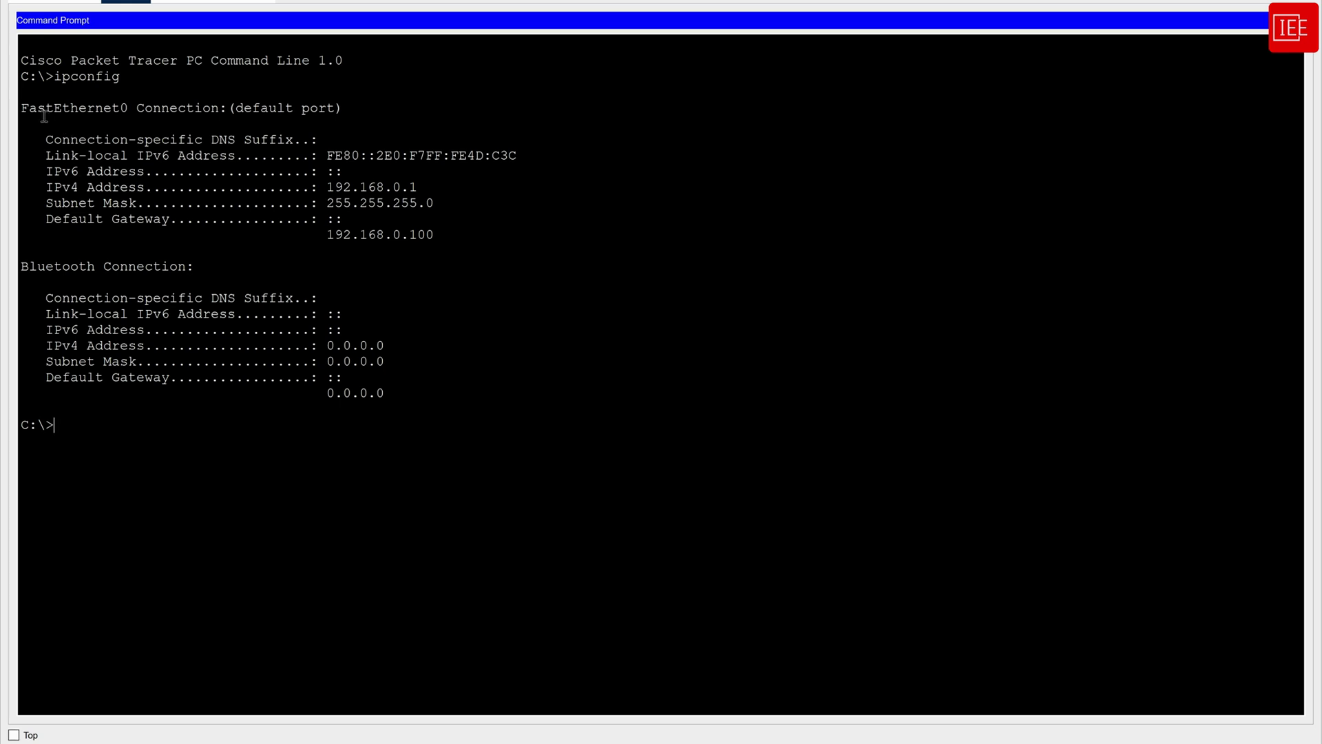
drag(46, 107, 128, 105)
drag(45, 187, 417, 190)
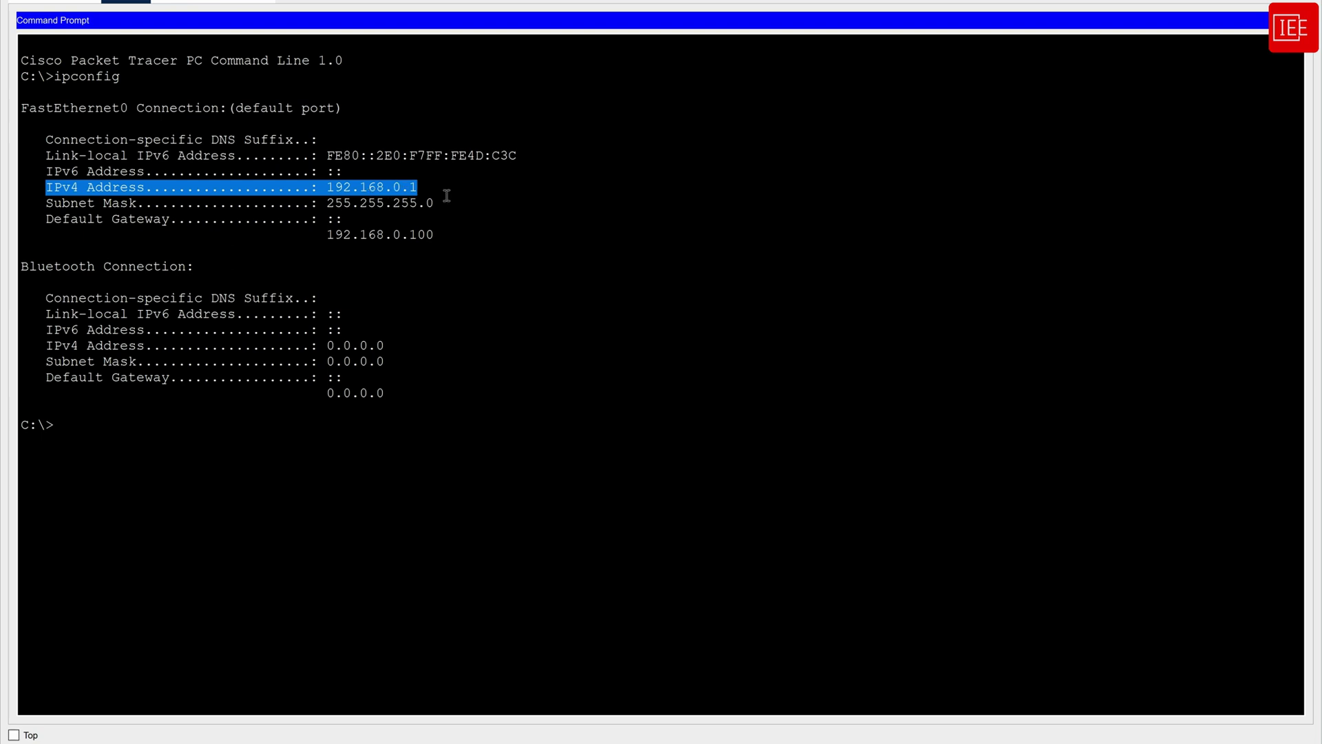
drag(327, 205, 462, 207)
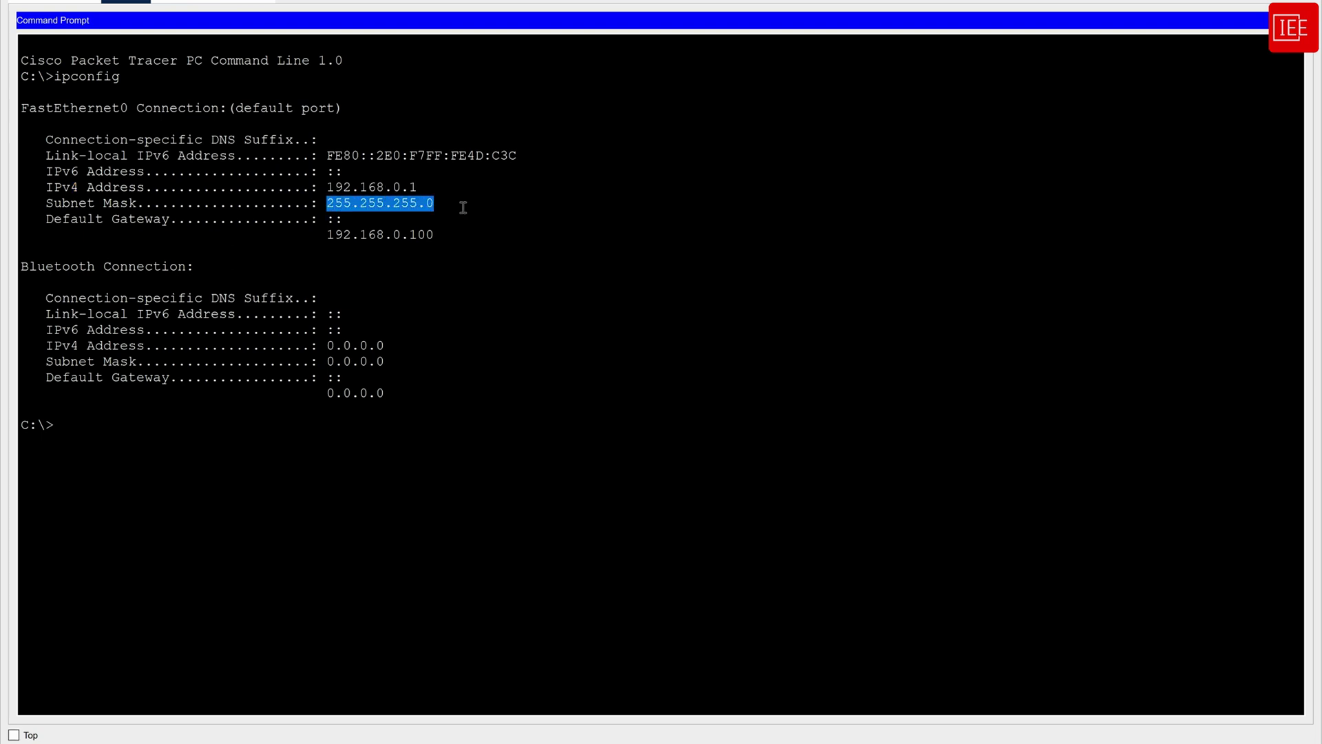
drag(329, 235, 453, 237)
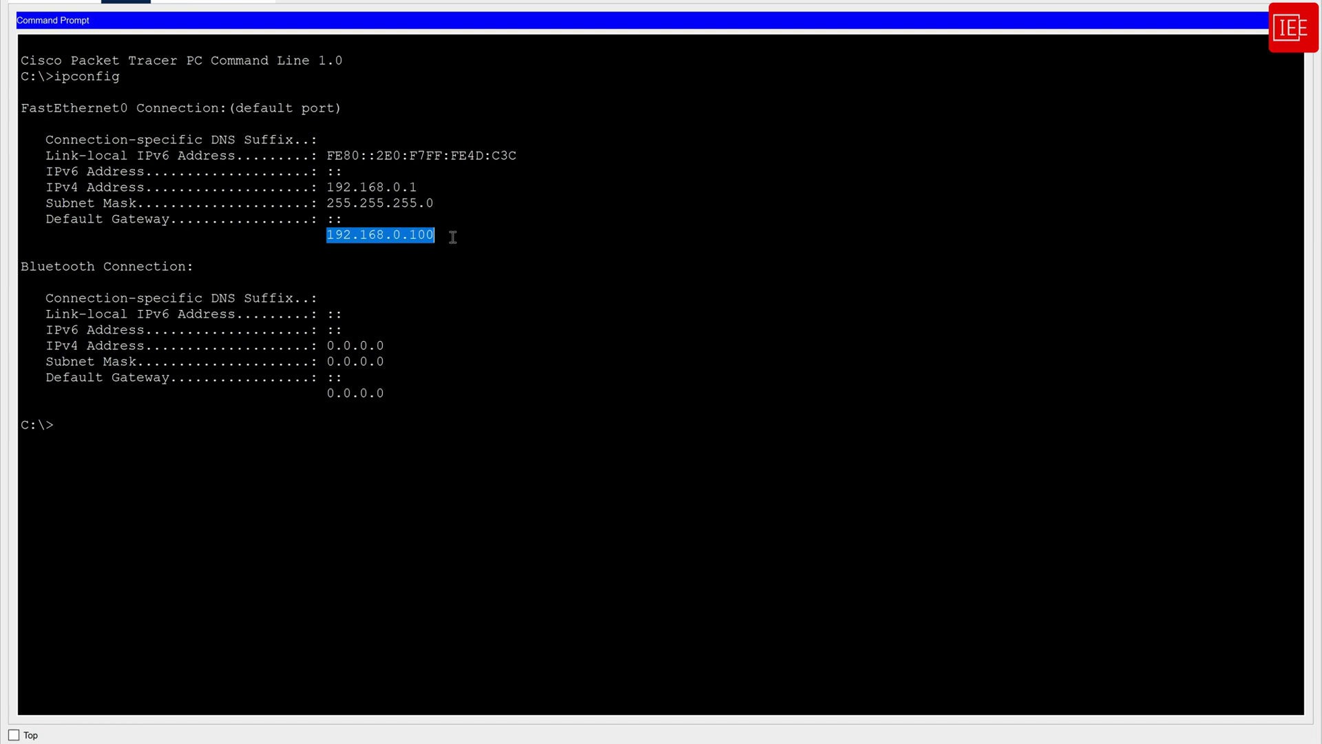
click(396, 250)
drag(325, 235, 440, 235)
click(427, 314)
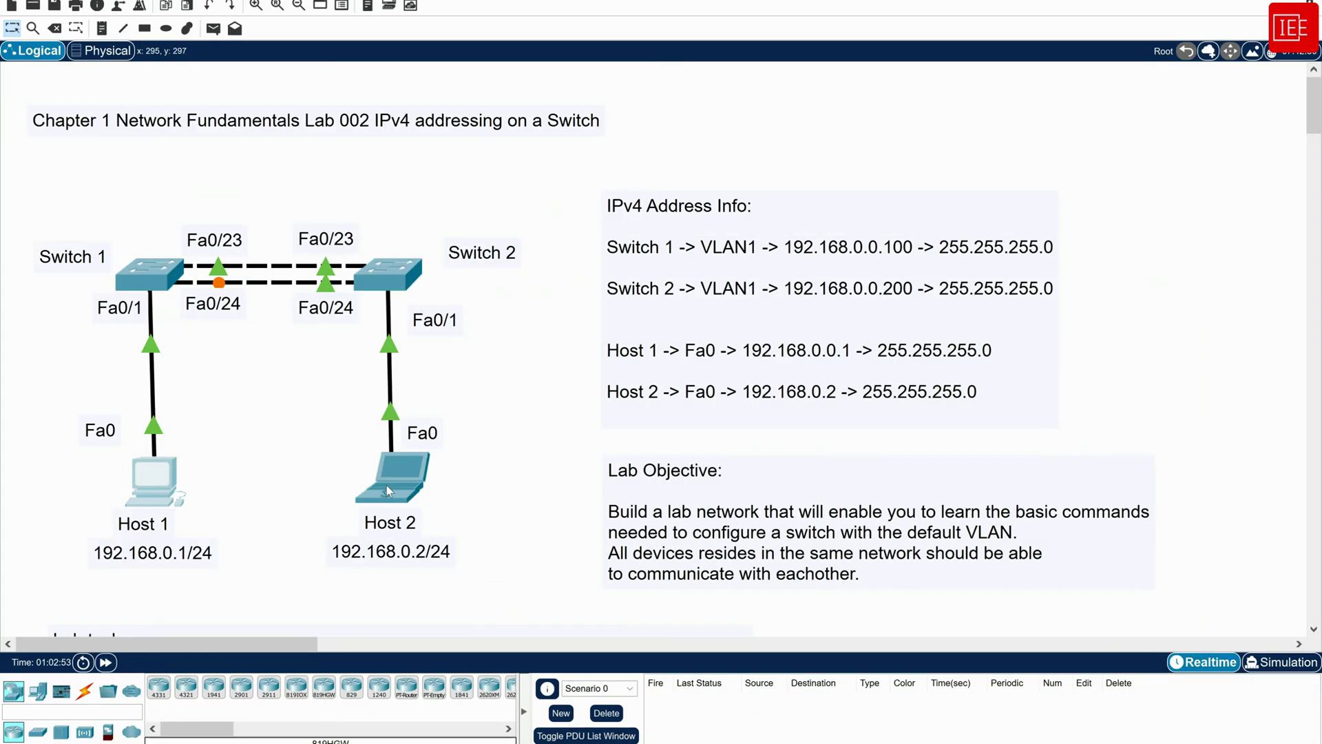
Open Host 2's IP Configuration and enter IPv4 192.168.0.2 with mask 255.255.255.0.
click(389, 480)
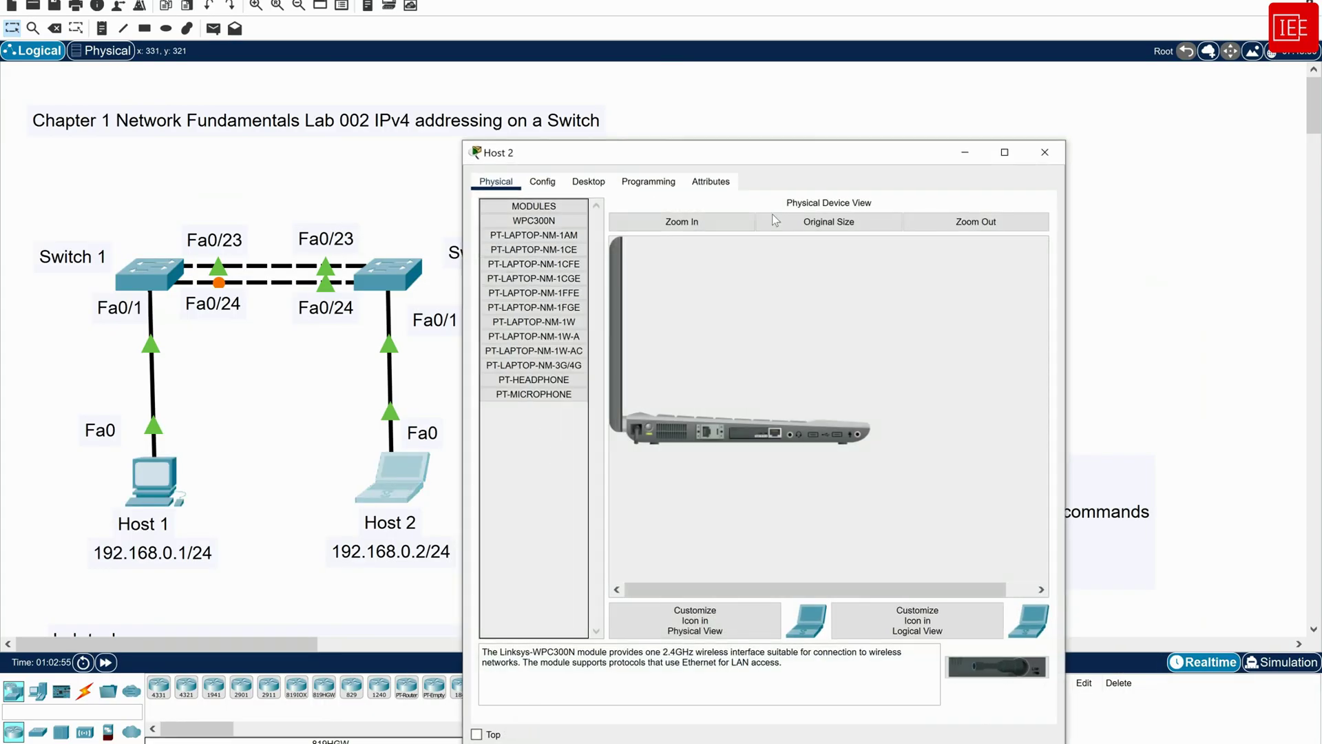
click(1005, 152)
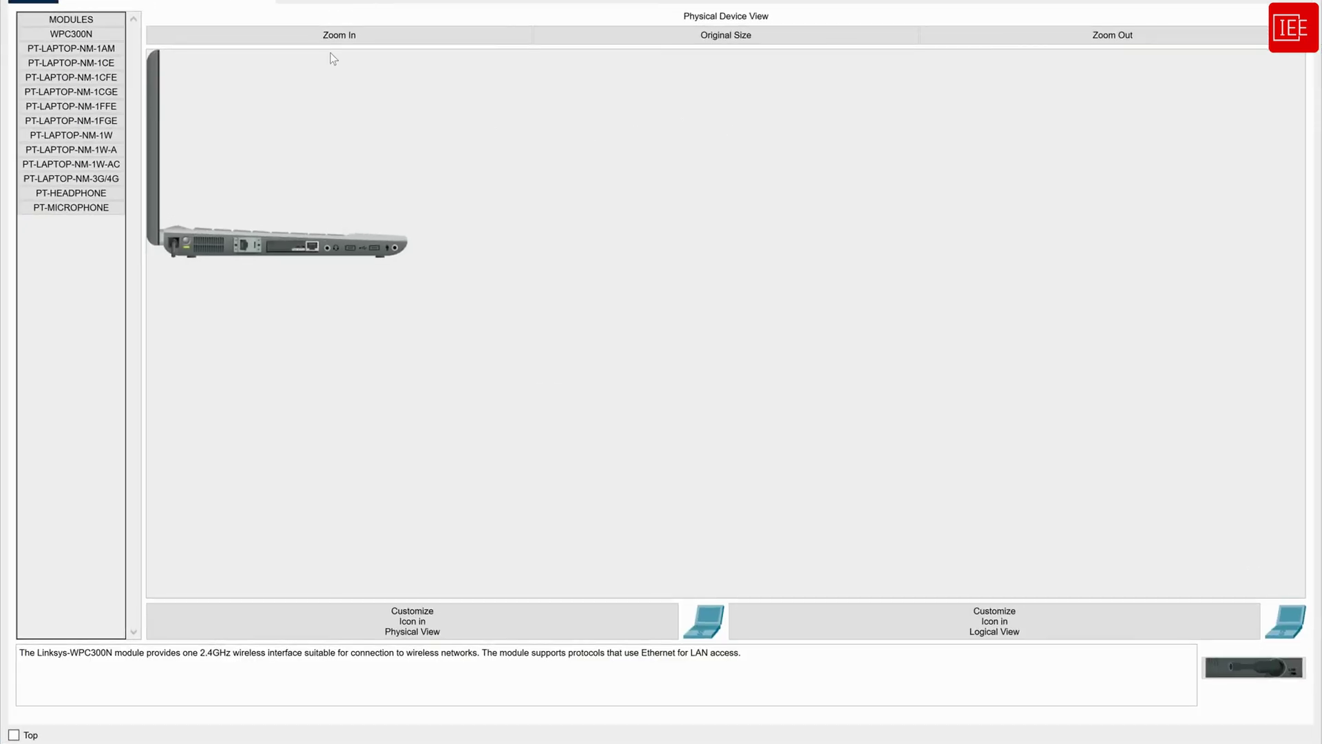
click(156, 3)
click(147, 48)
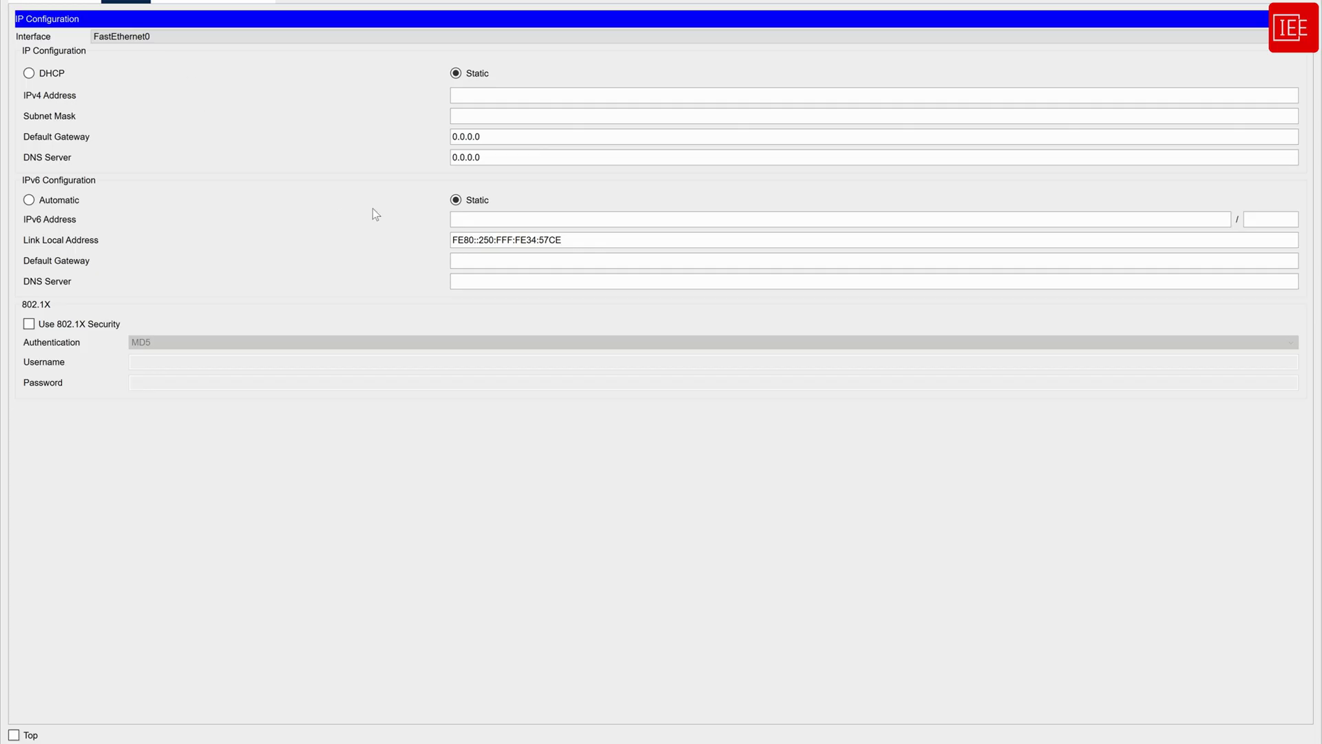
click(468, 96)
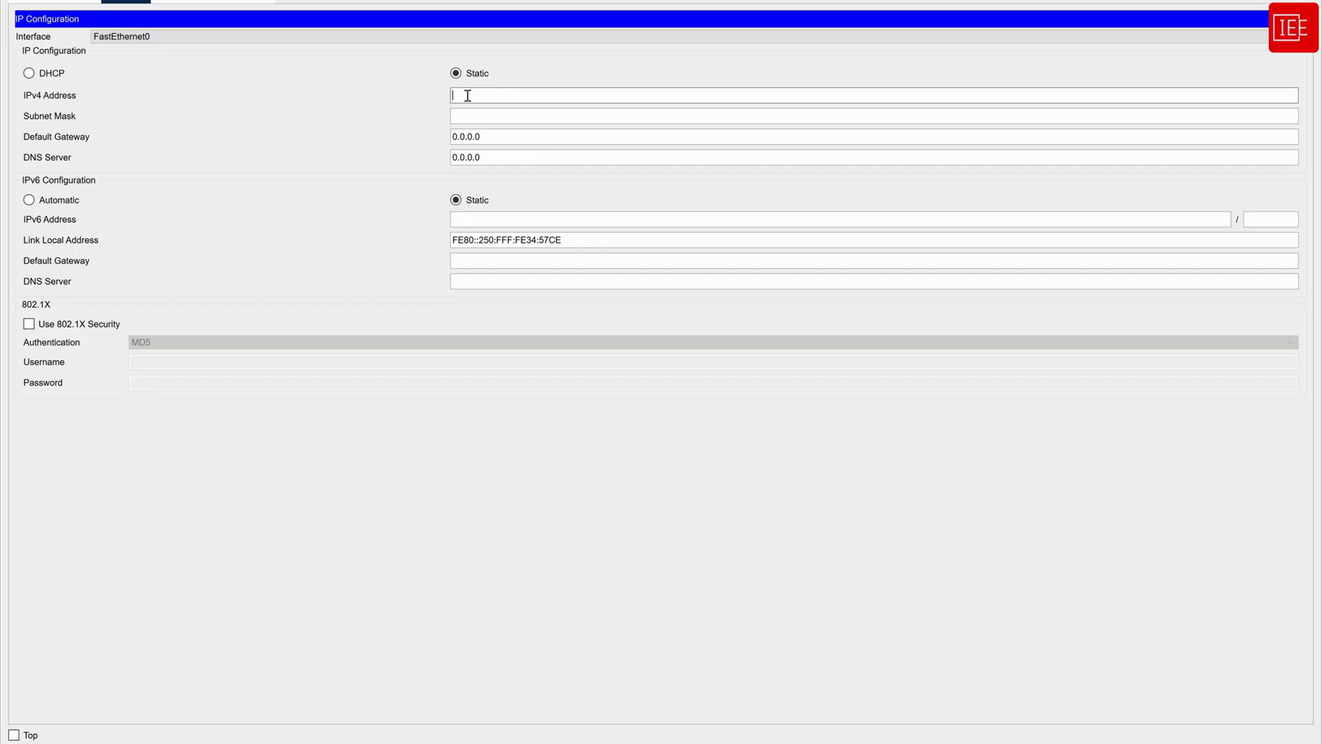
text(192.168)
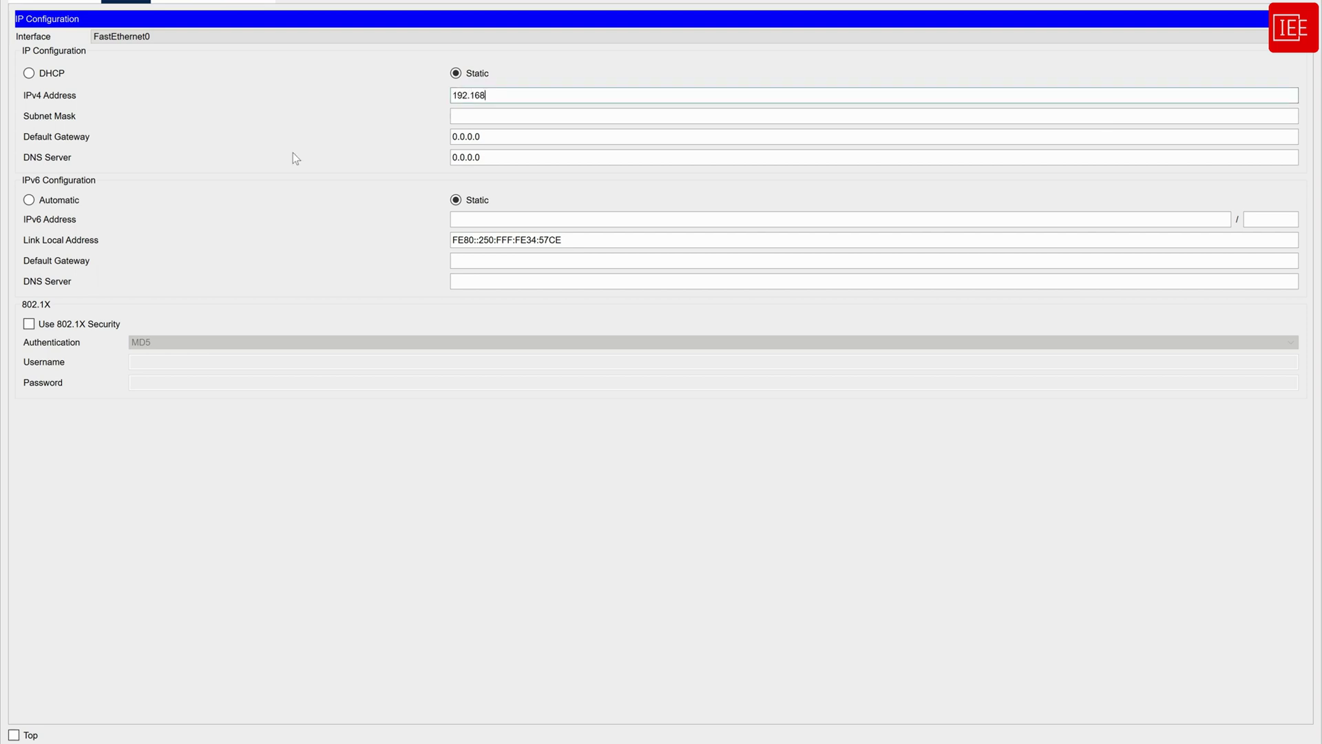
text(.0.2)
key(Tab)
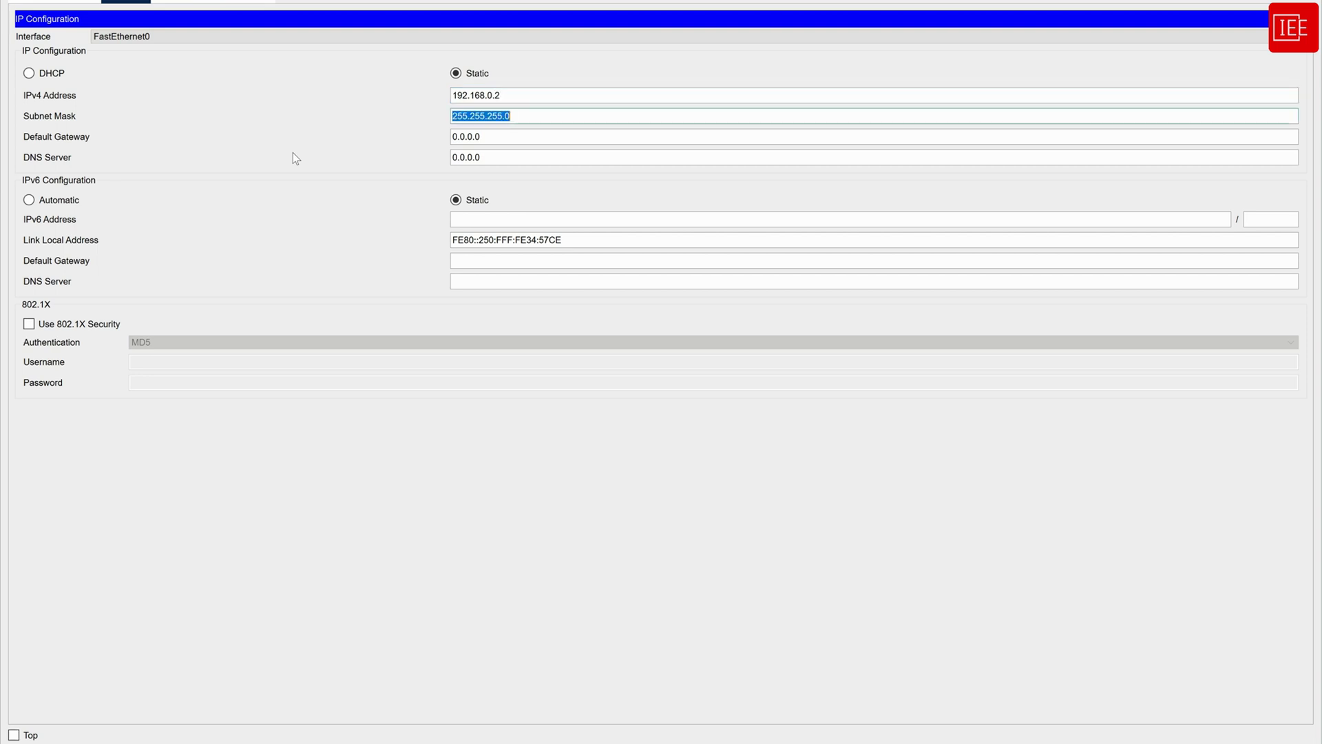
Replace the default gateway with 192.168.0.200, dismissing the invalid-gateway error.
double_click(491, 137)
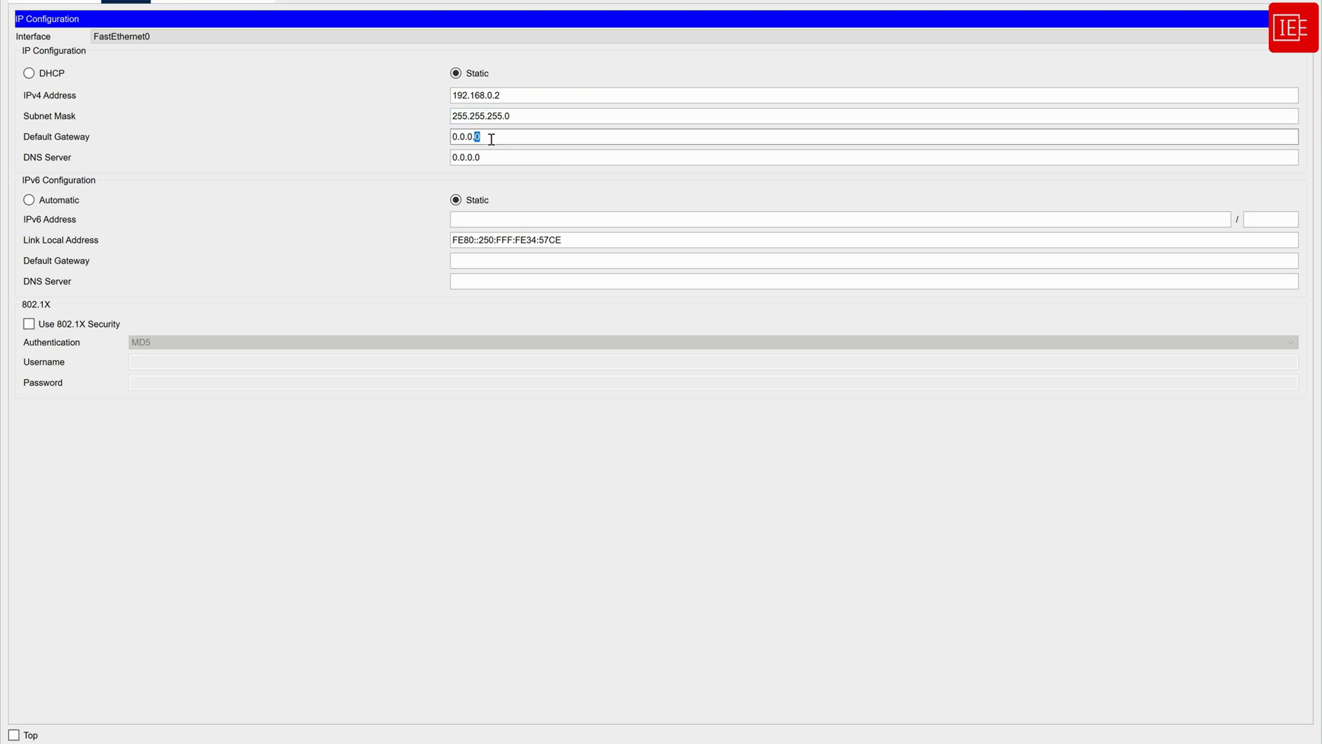
key(BackSpace)
key(BackSpace)
key(BackSpace)
key(BackSpace)
key(BackSpace)
key(BackSpace)
key(BackSpace)
text(192.168.1)
key(BackSpace)
text(0)
click(407, 157)
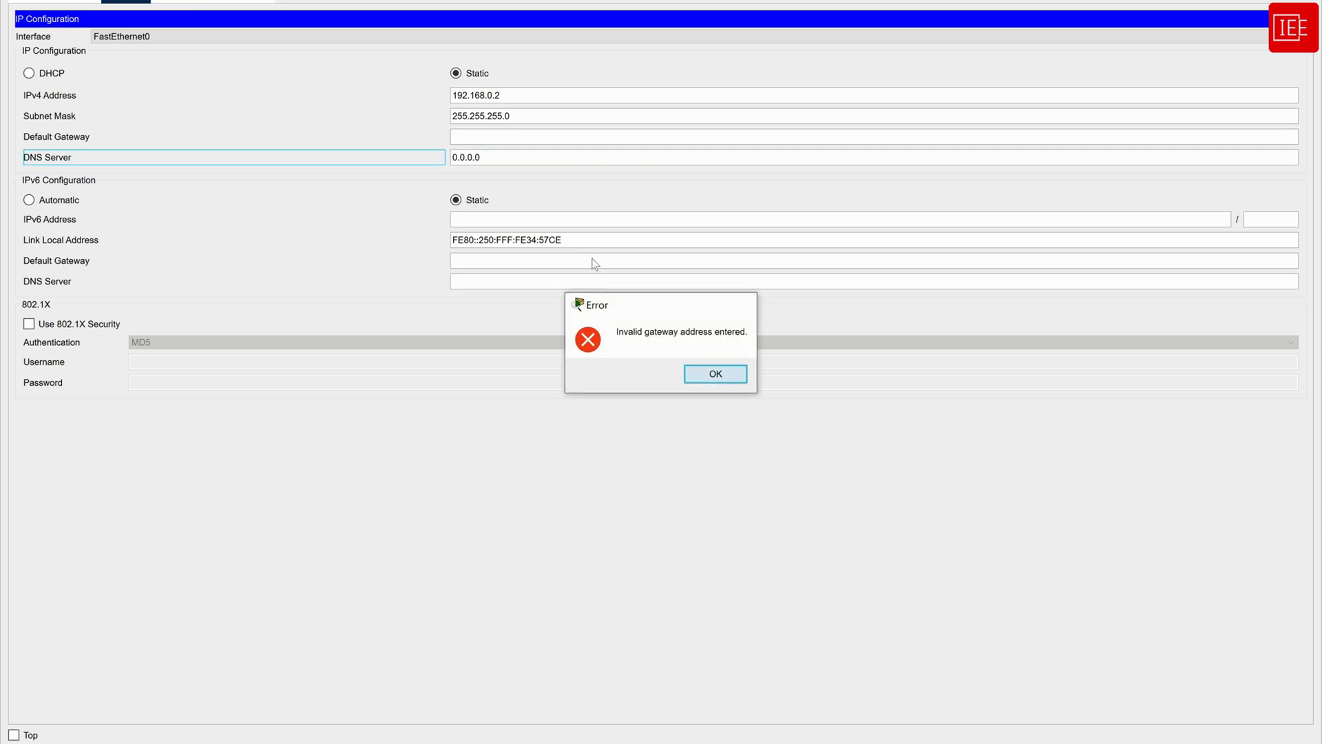
click(716, 373)
click(490, 135)
text(192.168.)
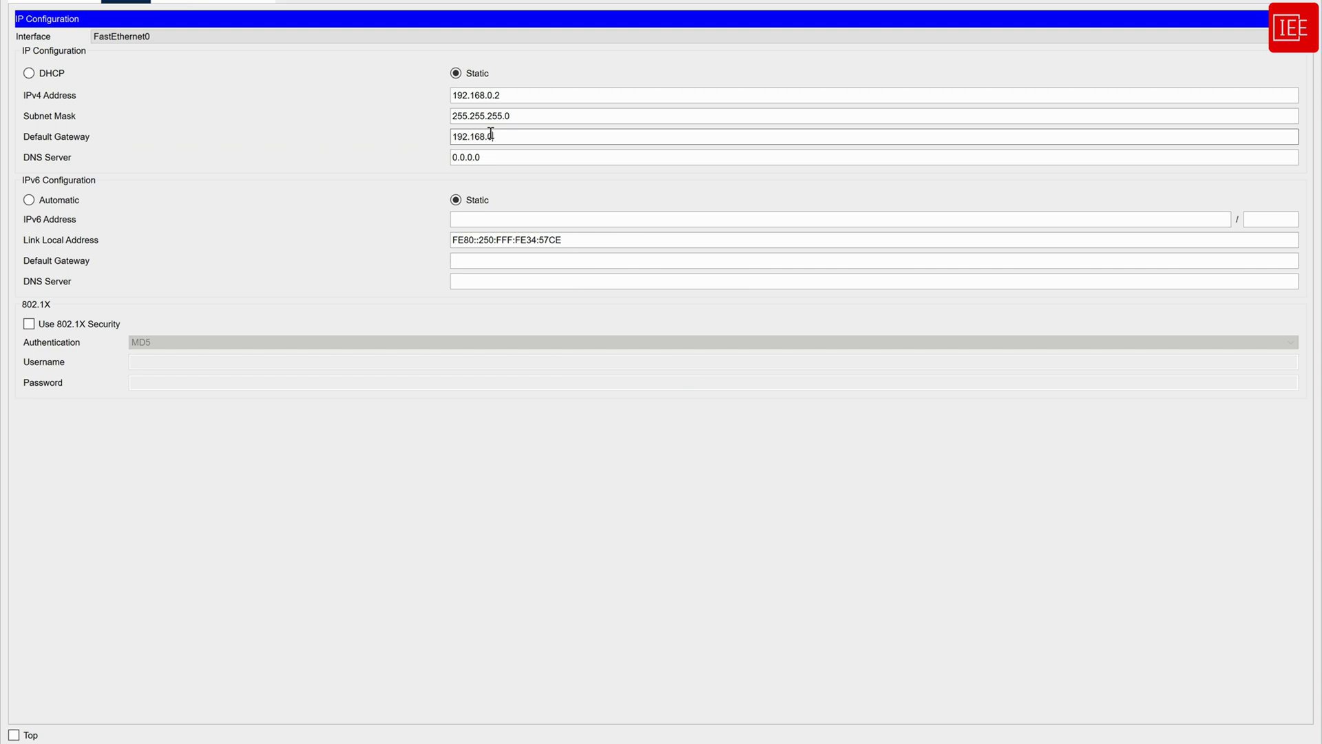
text(0.)
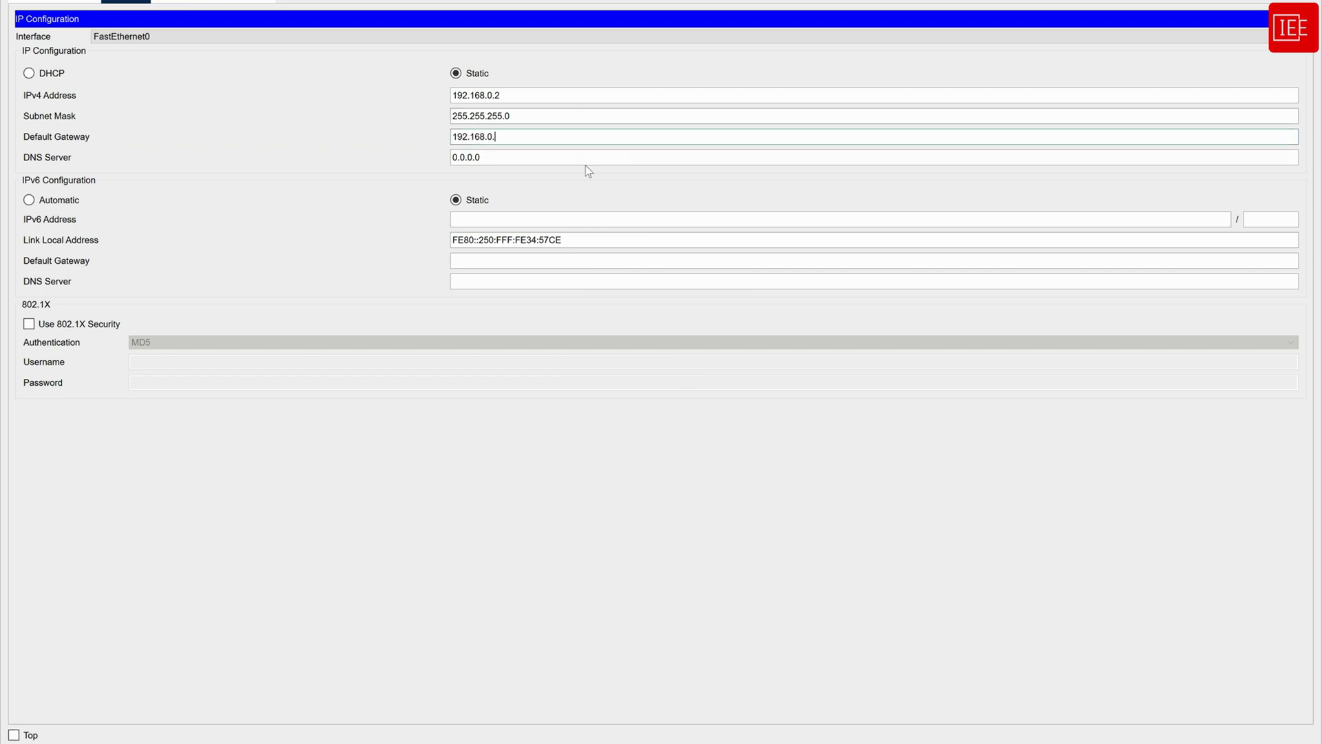
text(200)
Run ipconfig on Host 2 to show 192.168.0.2, mask 255.255.255.0 and gateway 192.168.0.200.
click(1306, 19)
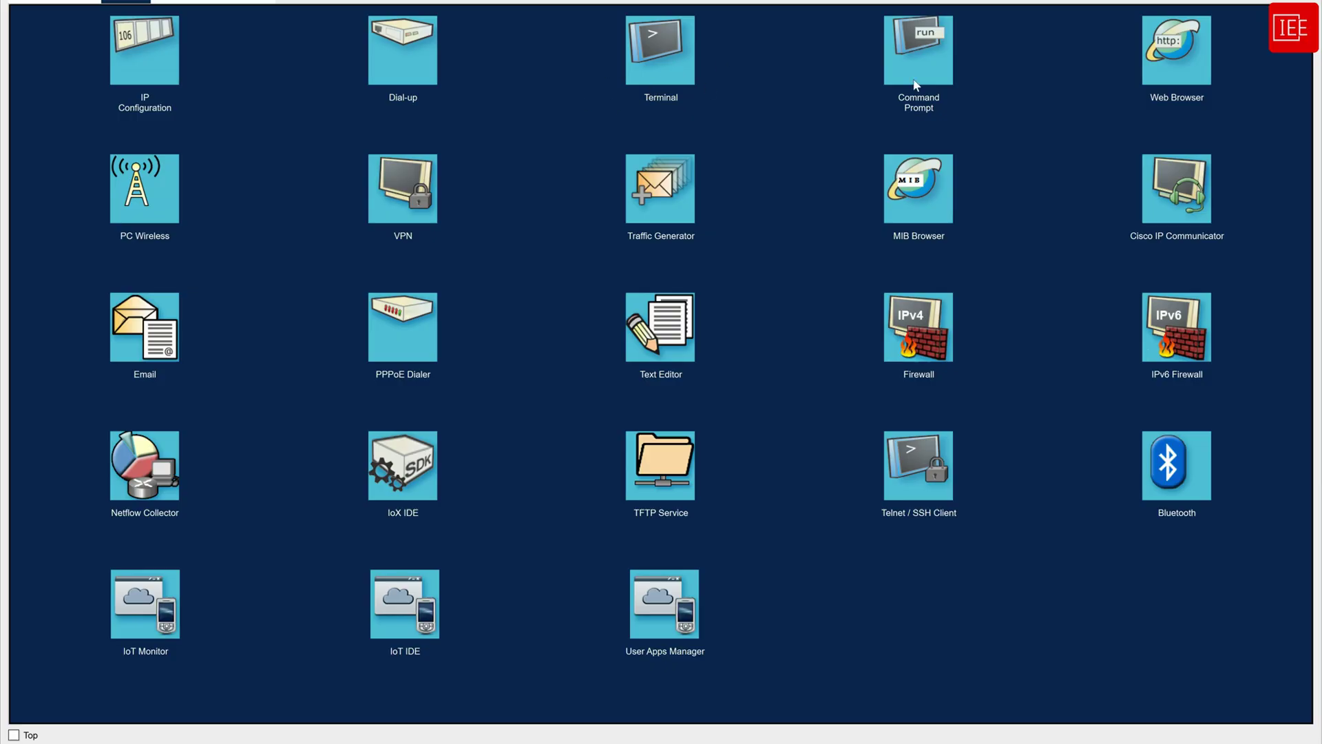
click(652, 46)
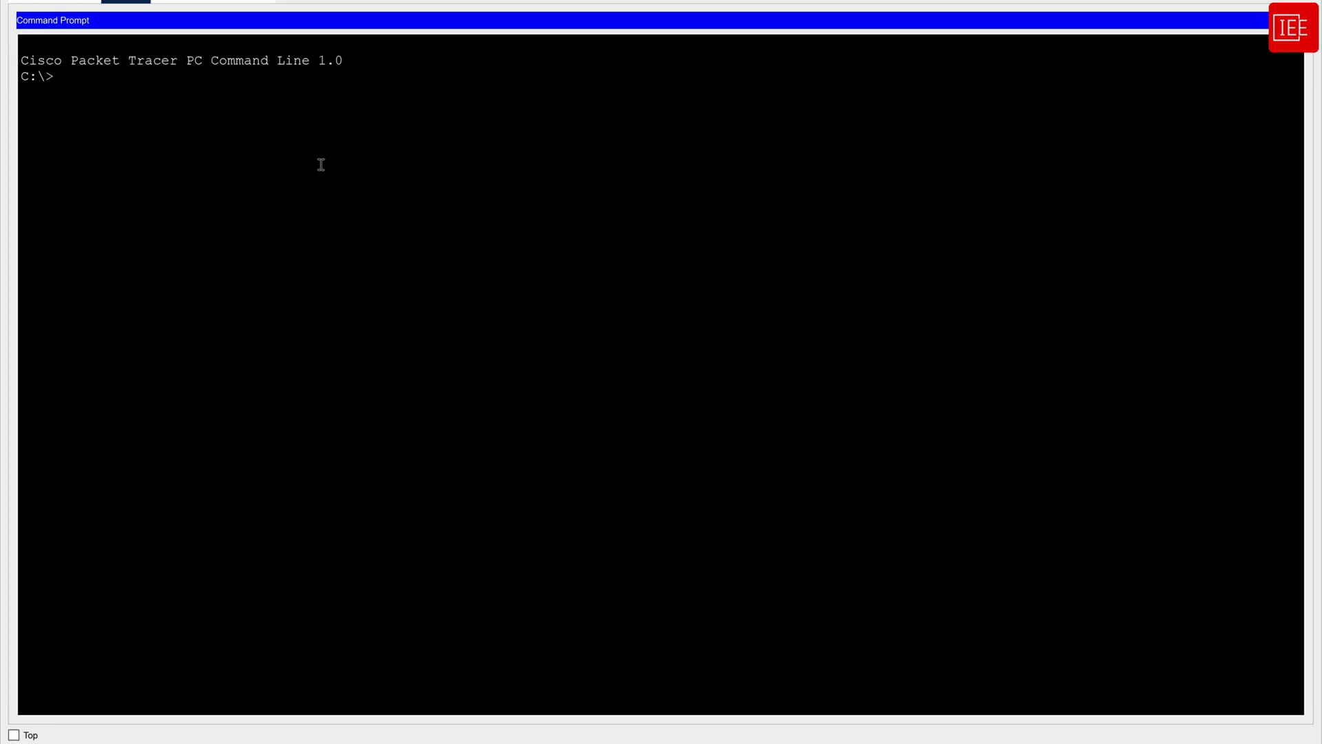
text(ipconfig)
key(Return)
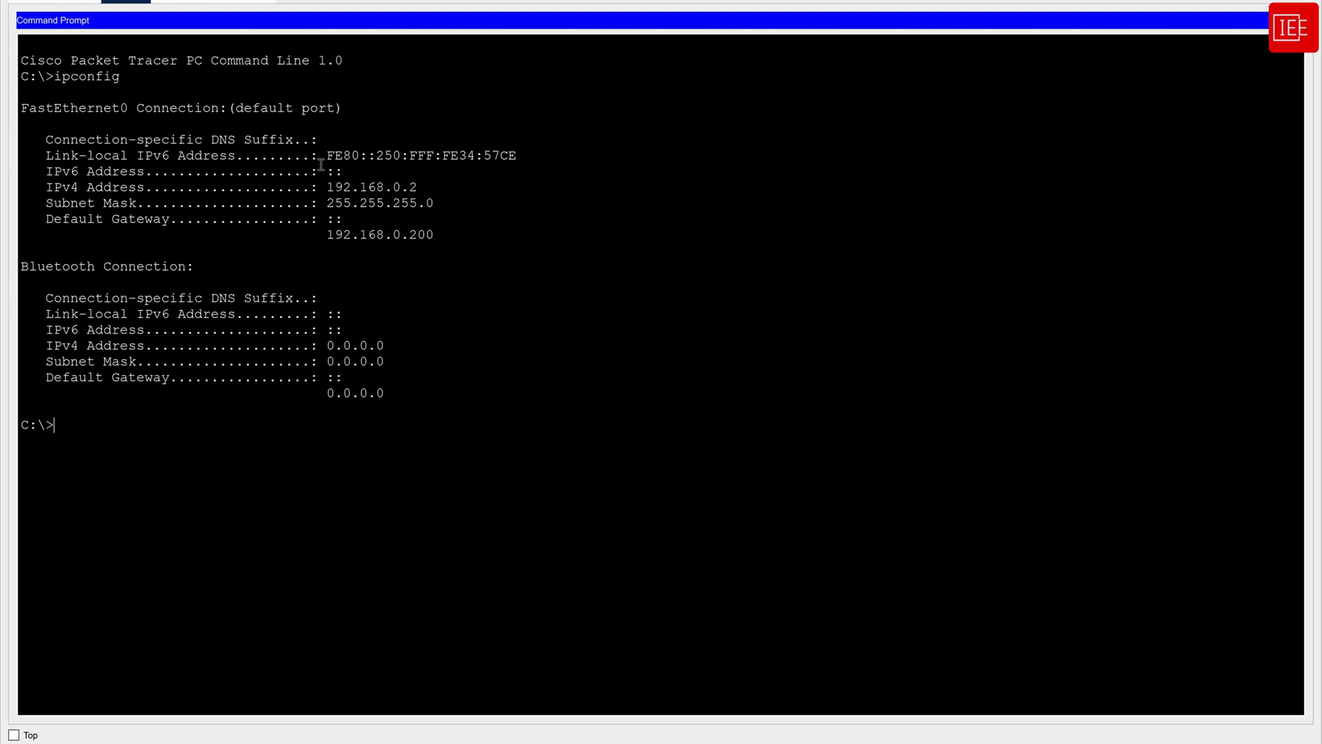
mouse_move(444, 240)
mouse_down()
mouse_move(22, 184)
mouse_move(295, 200)
mouse_move(432, 218)
mouse_move(466, 240)
mouse_up()
Clear the highlighted output and bring the Host 1 window forward.
click(25, 187)
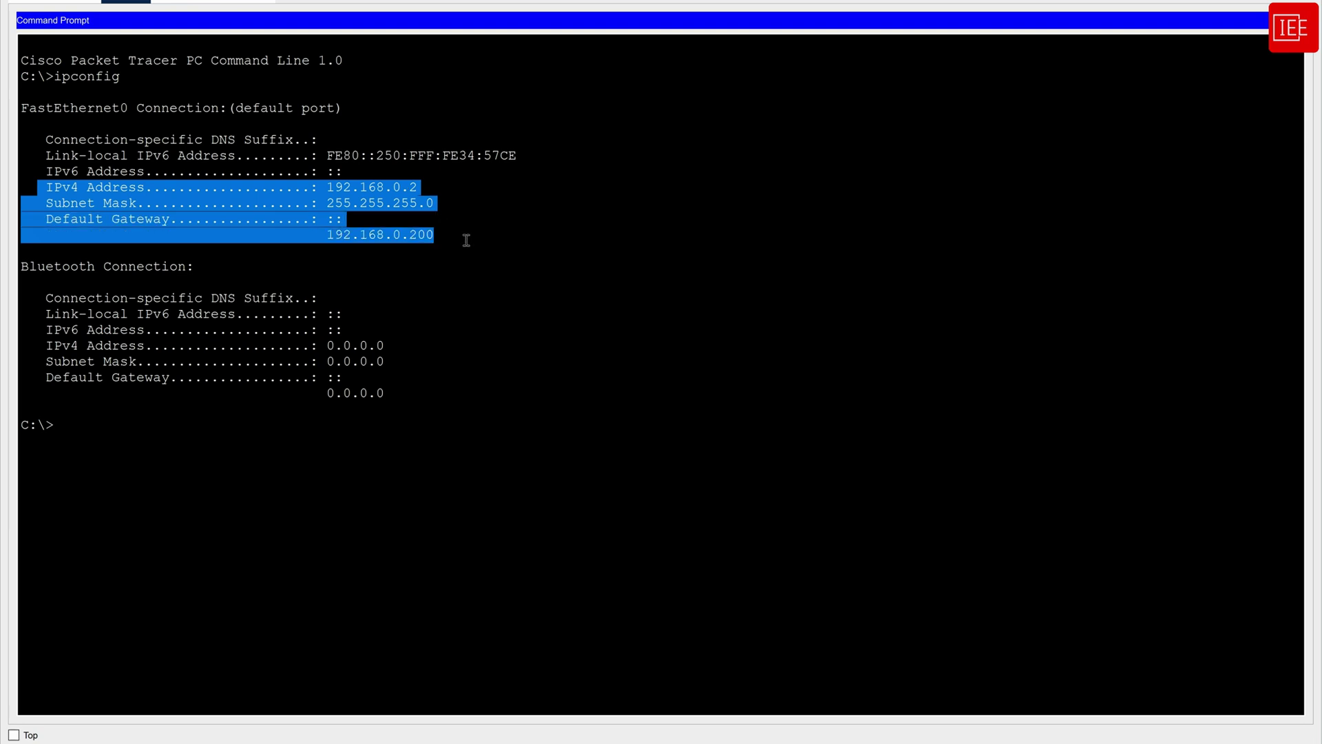
click(363, 443)
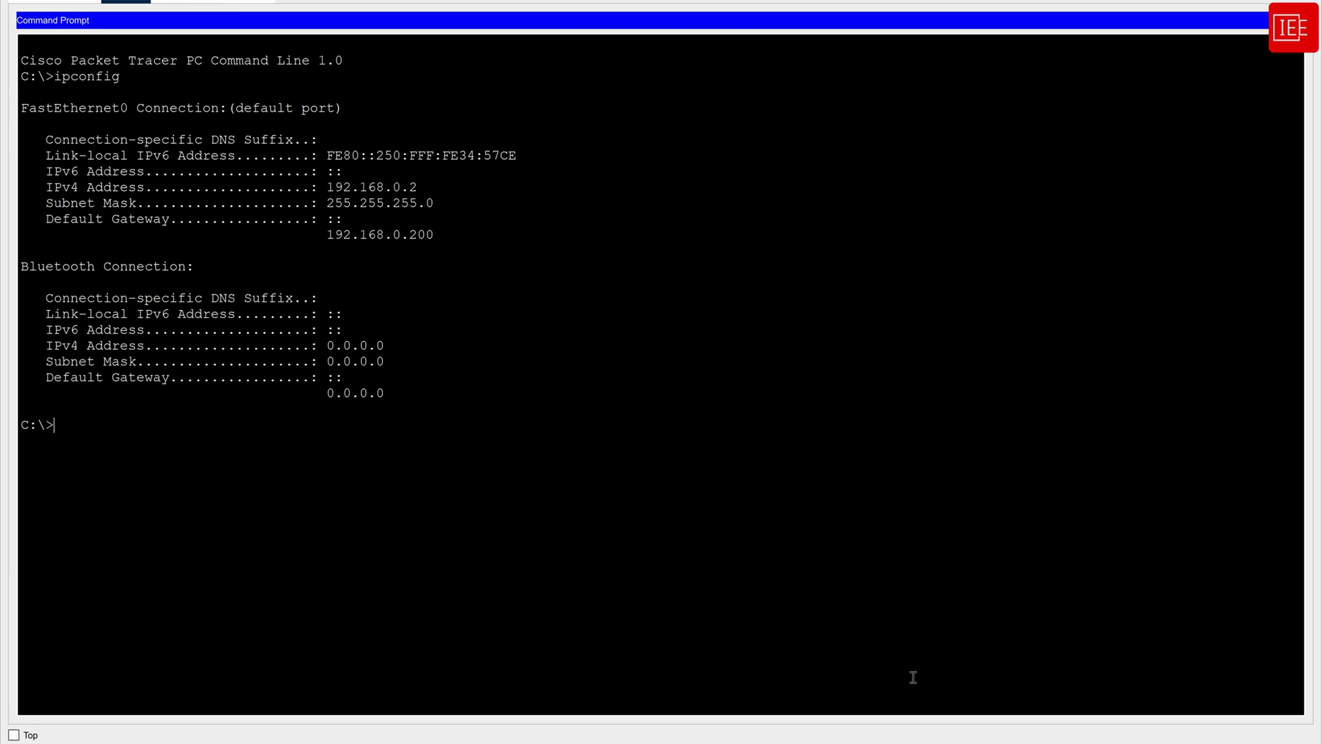
mouse_move(892, 664)
click(1055, 701)
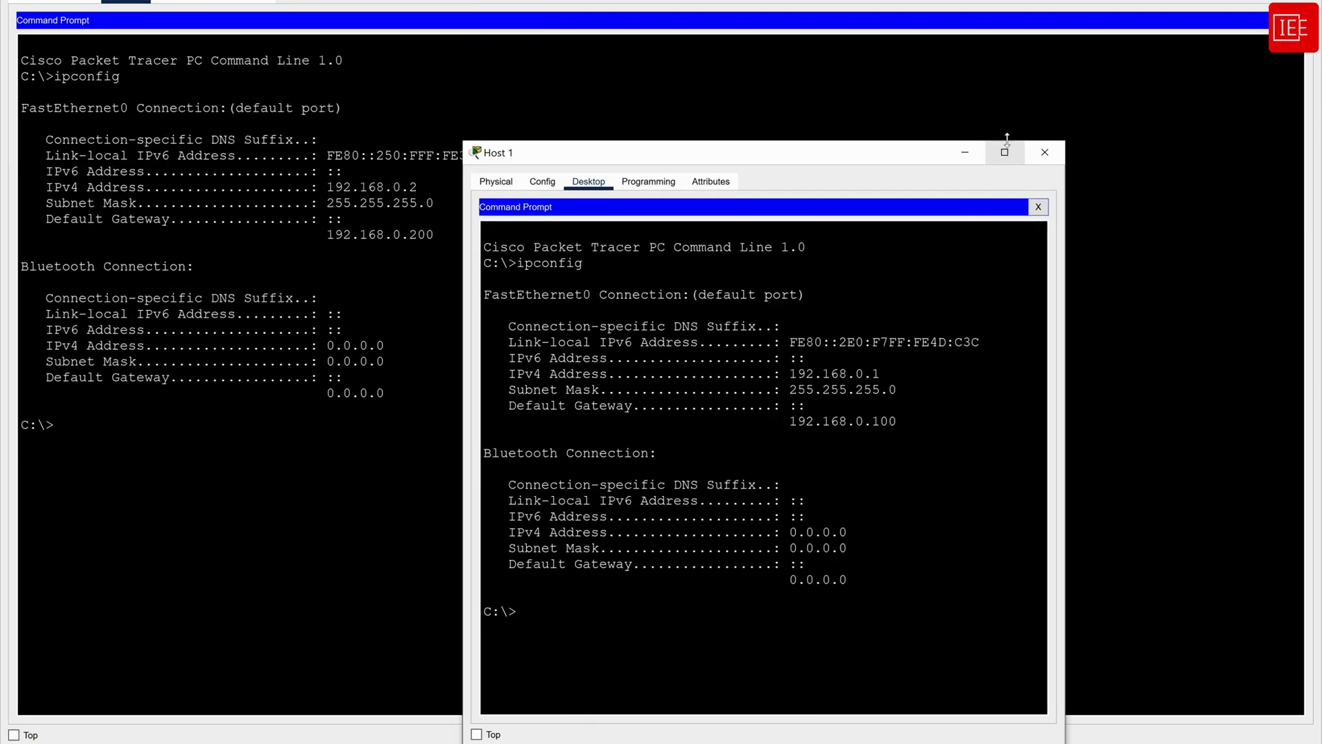
Maximize Host 1 and ping the switch at 192.168.0.100 twice.
click(995, 141)
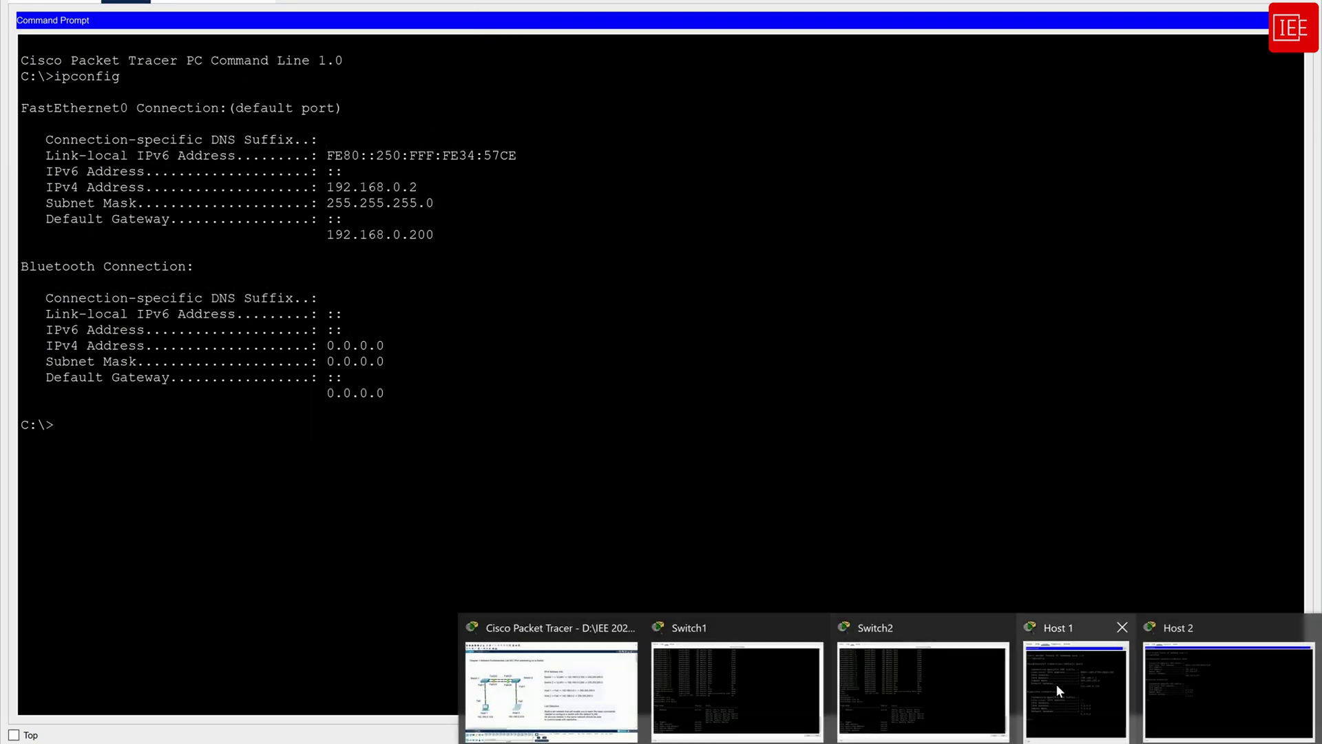
click(1059, 687)
click(1005, 152)
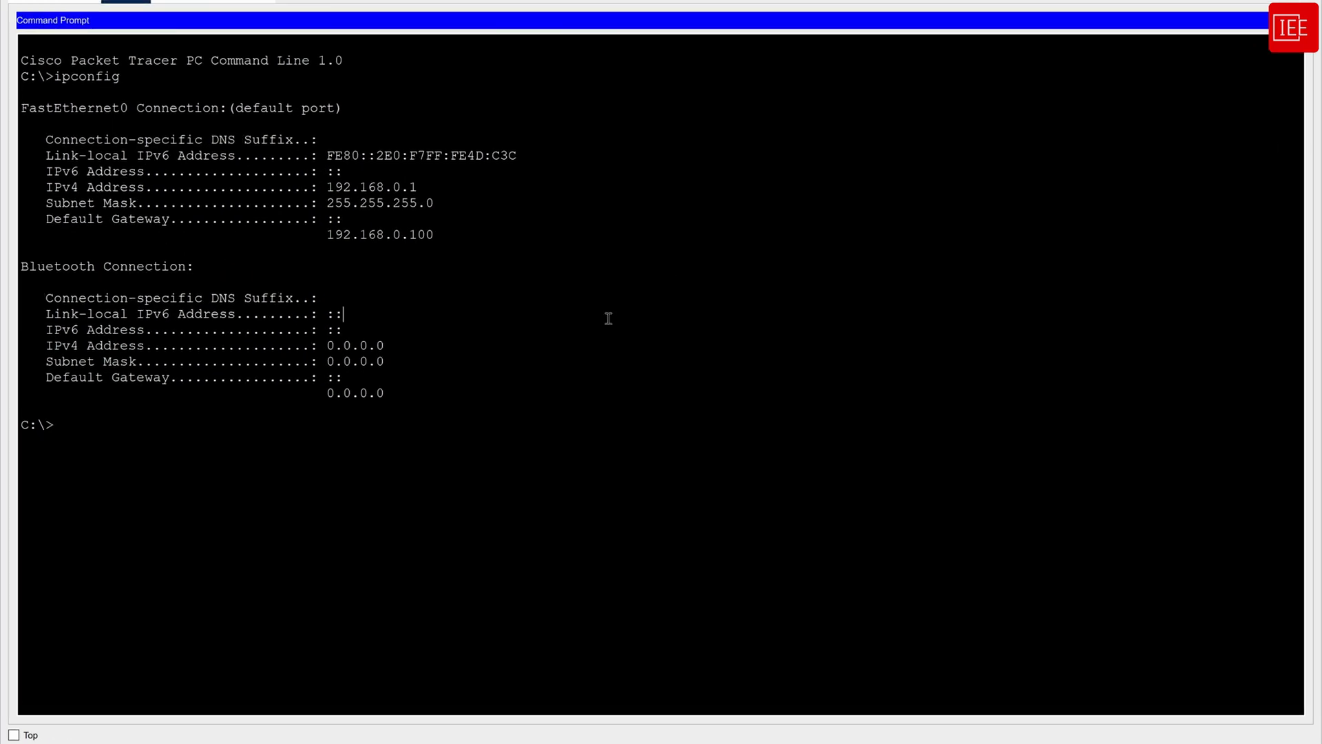
key(Return)
text(ping 192.168.0.100)
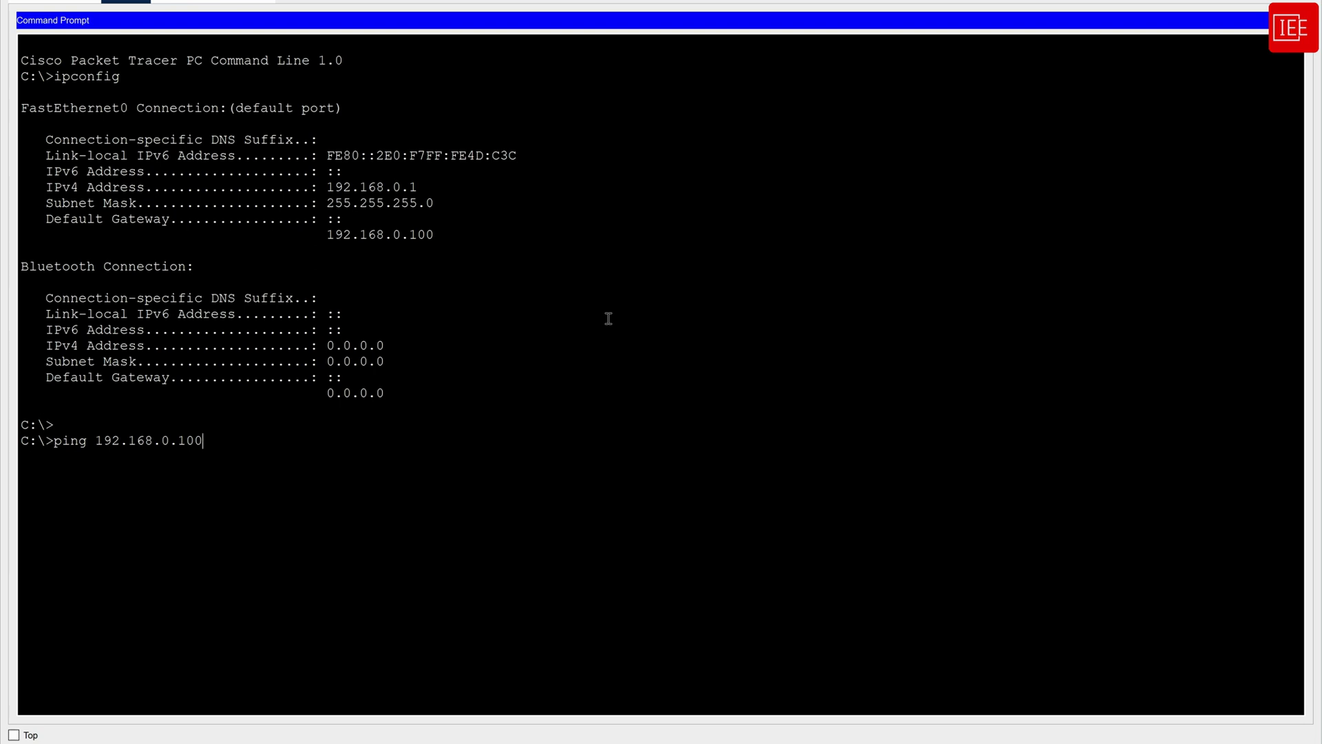
key(Return)
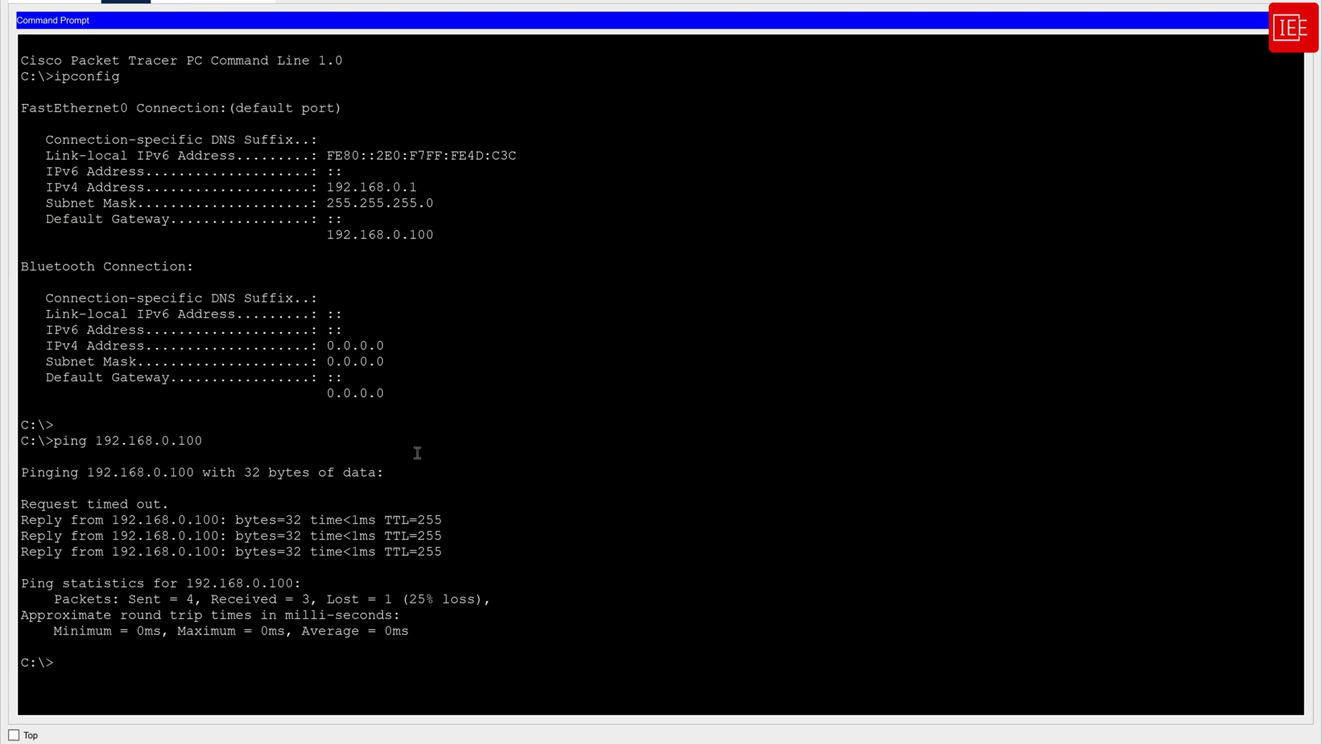
key(Up)
key(Return)
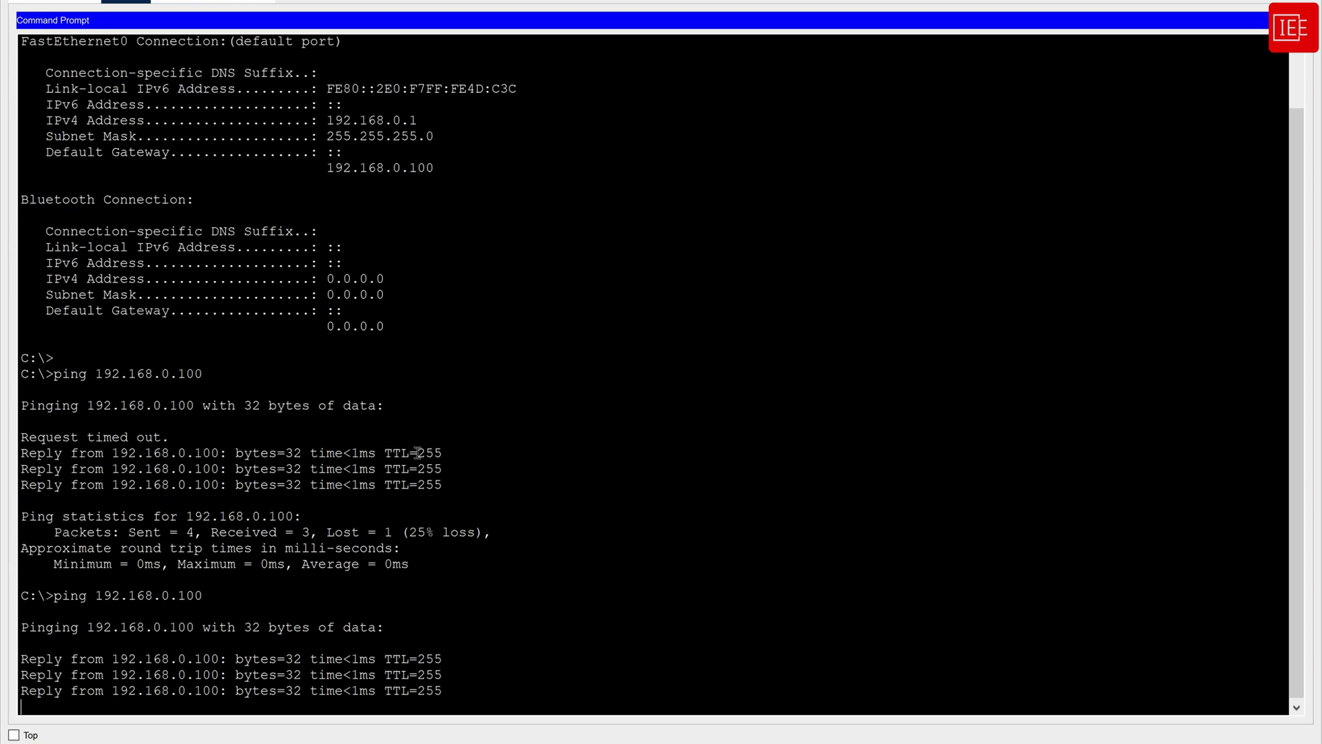
From Host 1, ping host 192.168.0.2, then ping switch 192.168.0.200 twice.
key(Up)
key(BackSpace)
key(BackSpace)
key(BackSpace)
text(2)
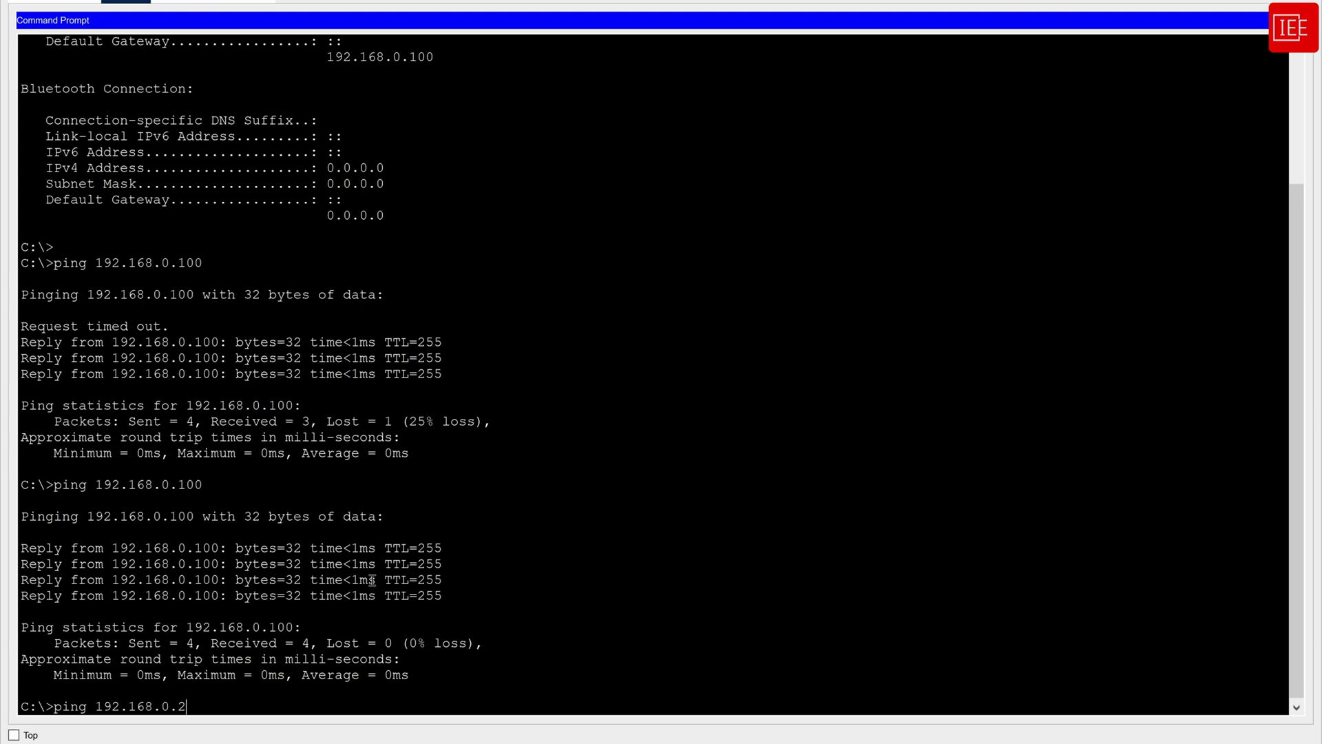
key(Return)
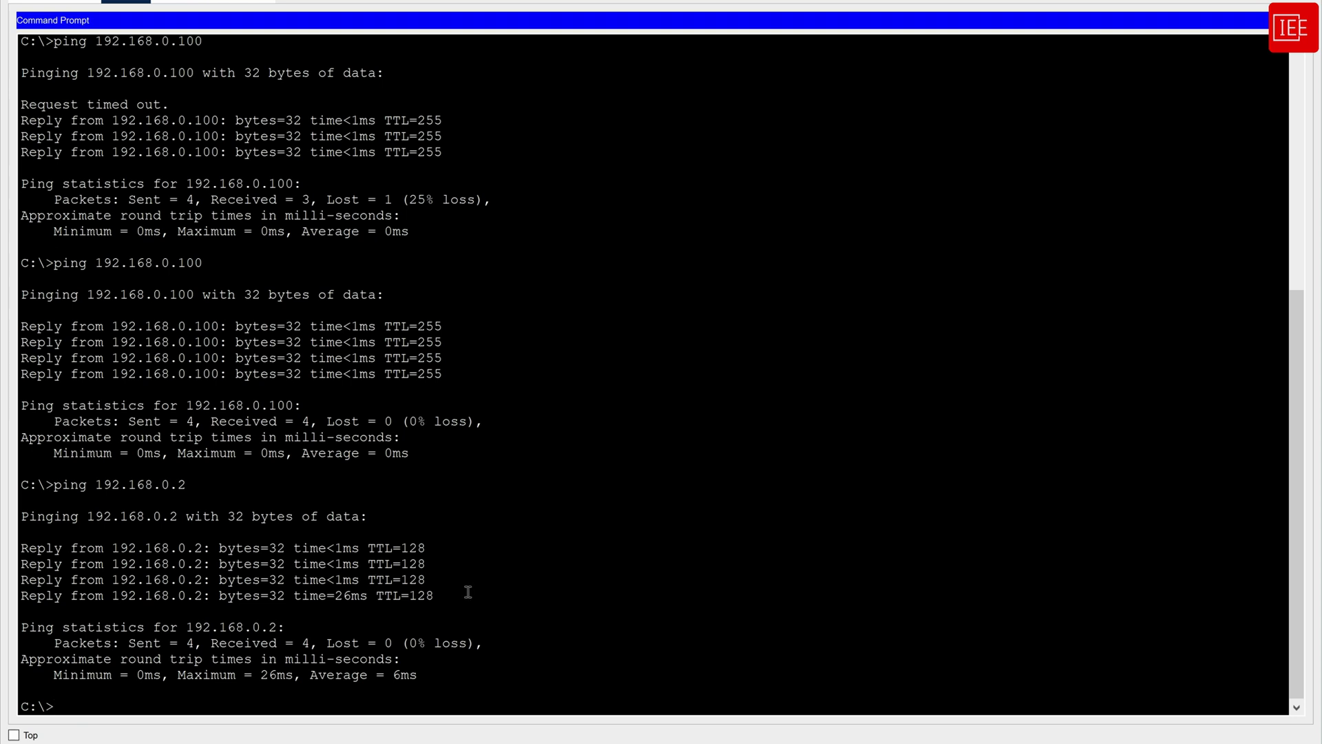
text(g 192.168.0.200)
key(Return)
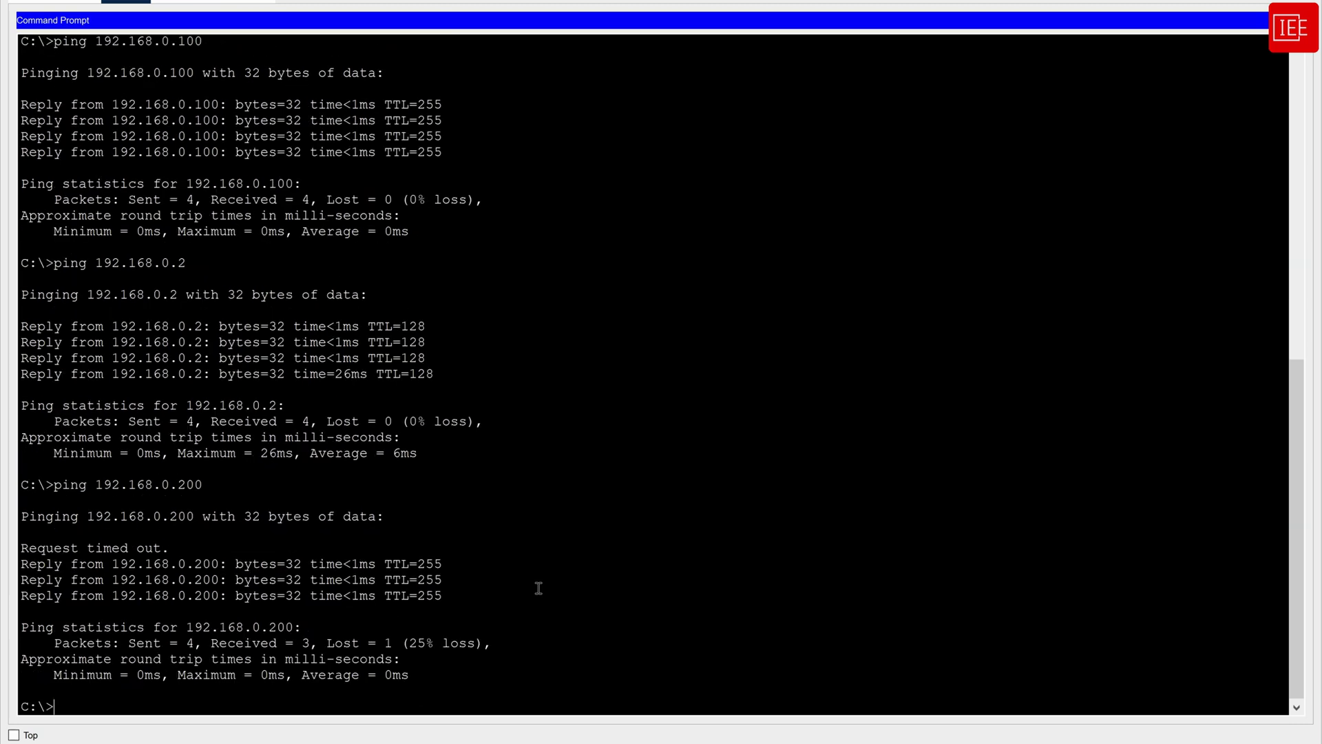
key(Up)
key(Return)
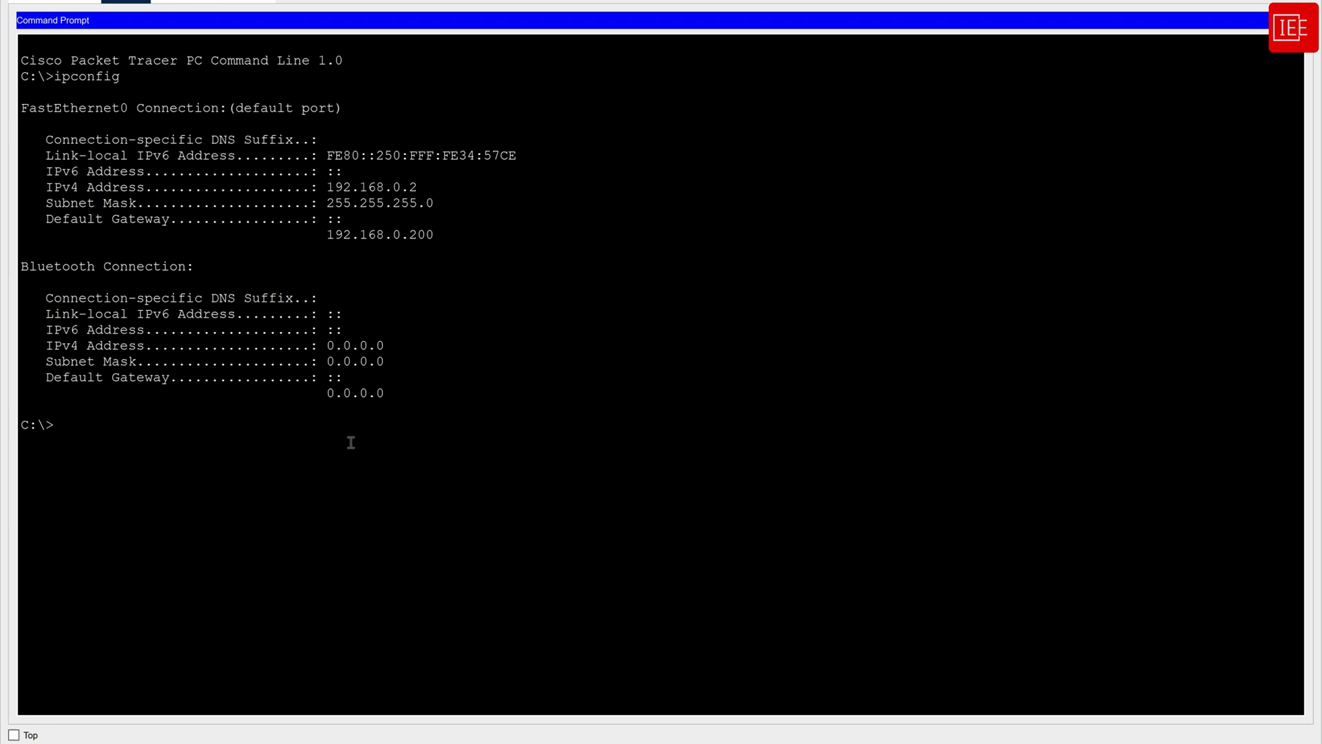
From Host 2, ping 192.168.0.200, 192.168.0.100 and 192.168.0.1 by editing recalled commands.
text(ping 192.168.0.200)
key(Return)
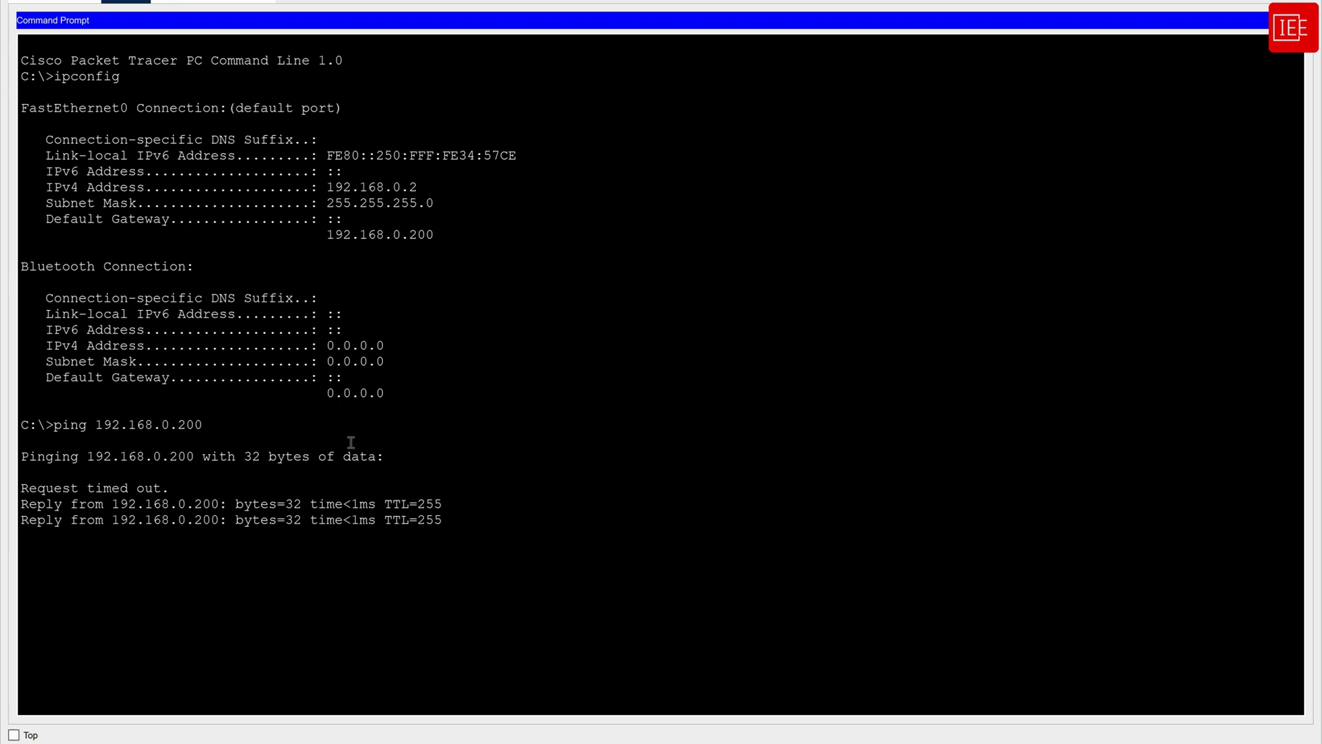
key(Up)
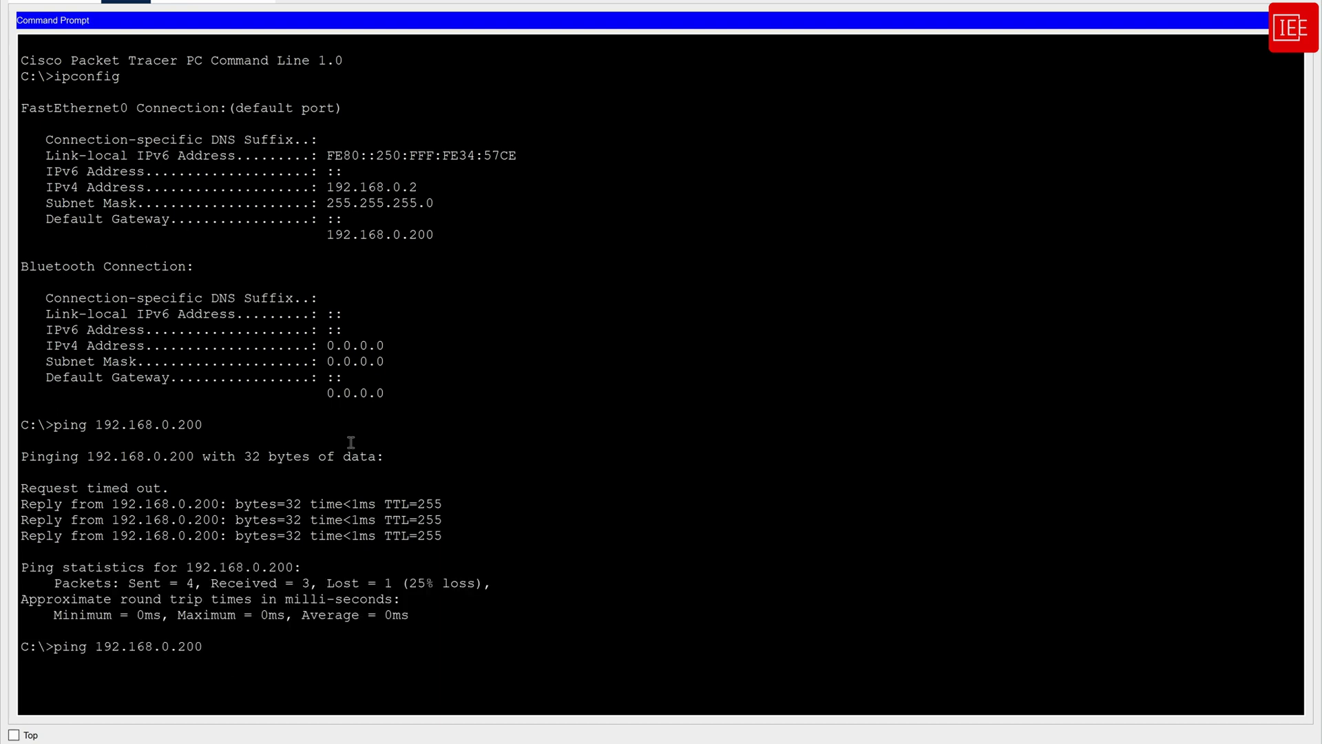
key(BackSpace)
key(BackSpace)
key(BackSpace)
text(100)
key(Return)
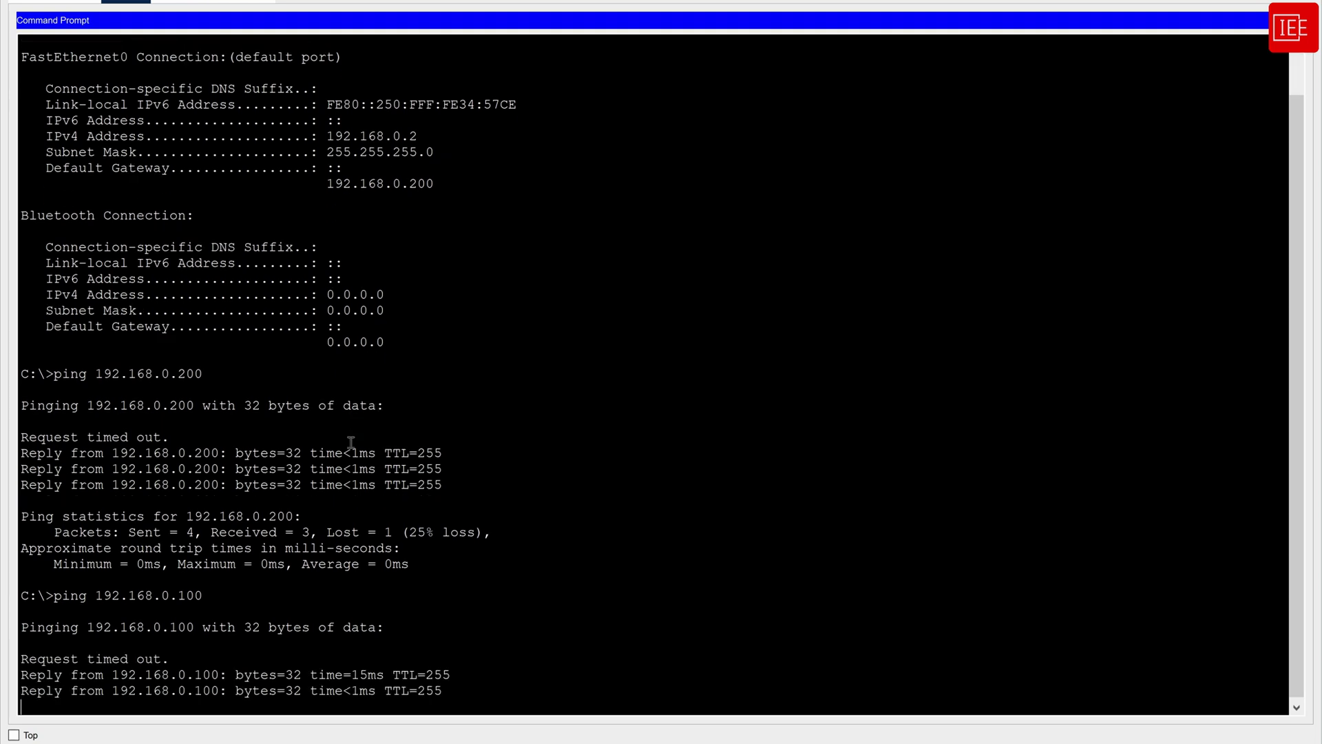
key(Up)
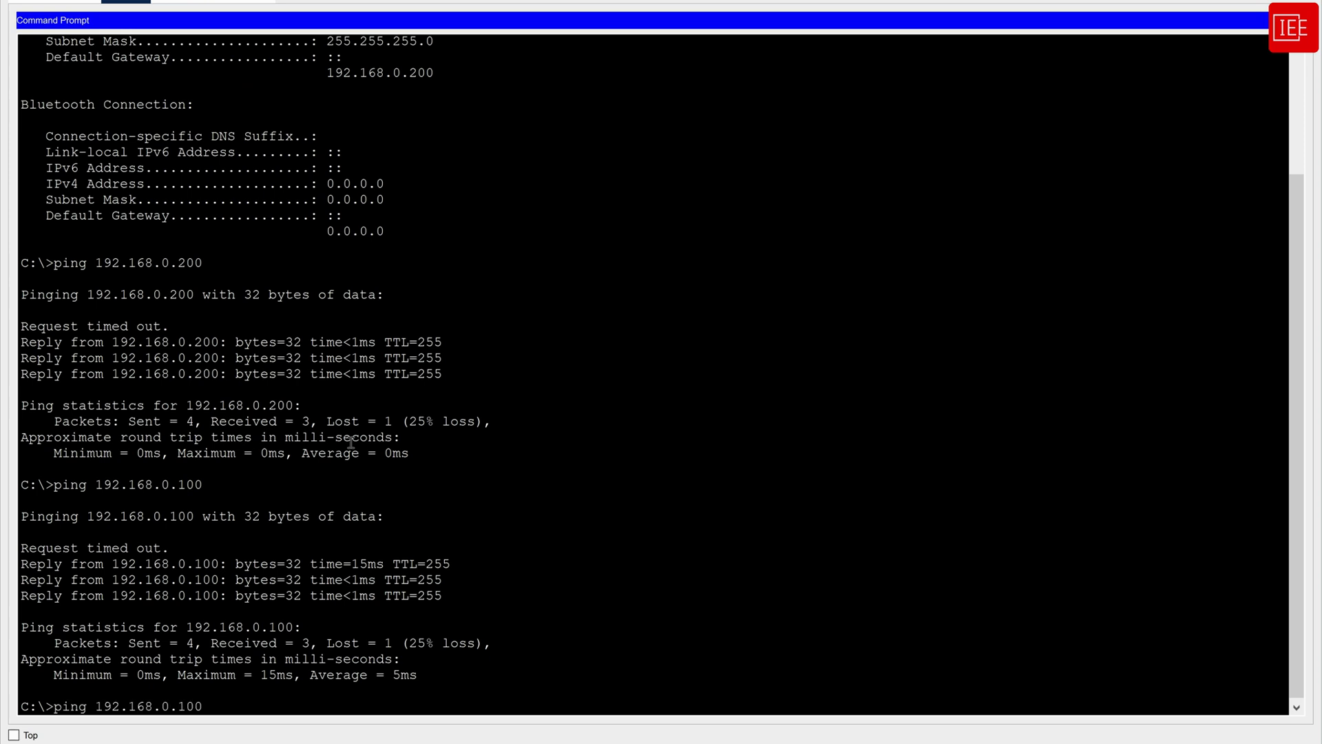
key(BackSpace)
key(BackSpace)
key(Return)
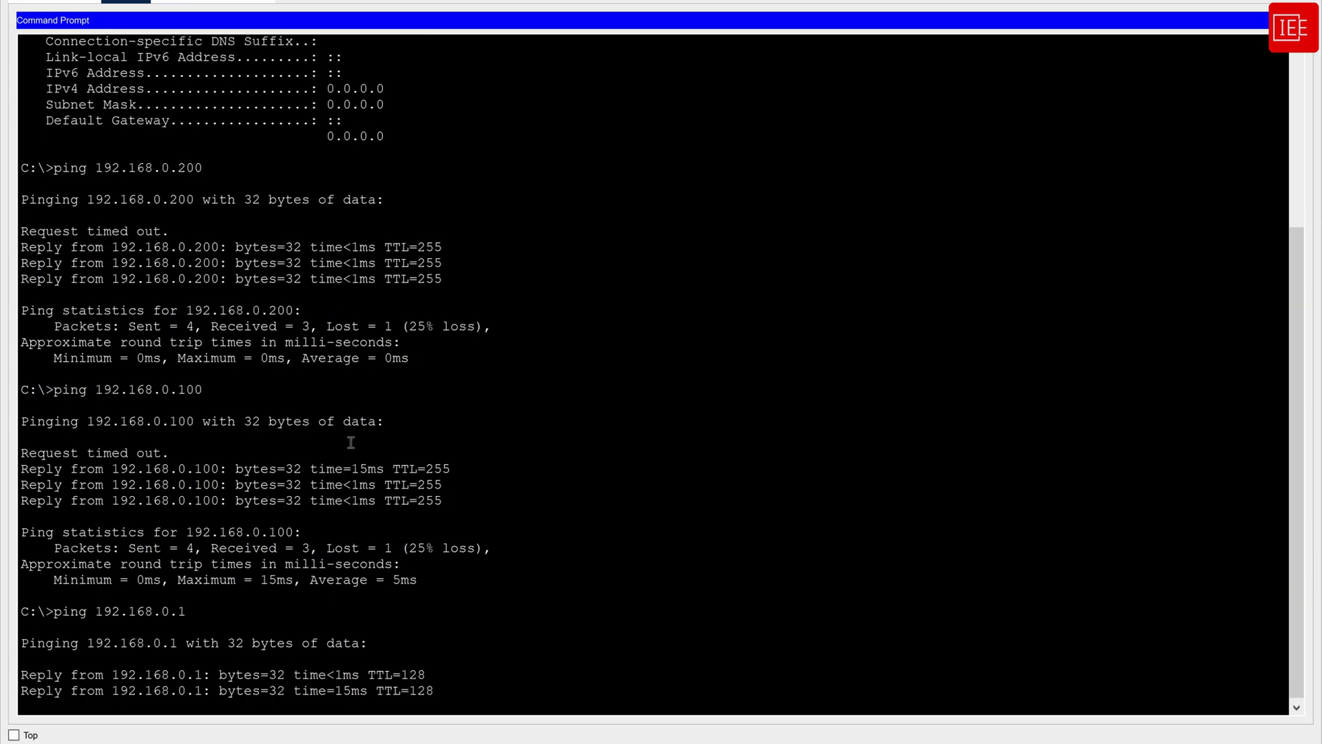